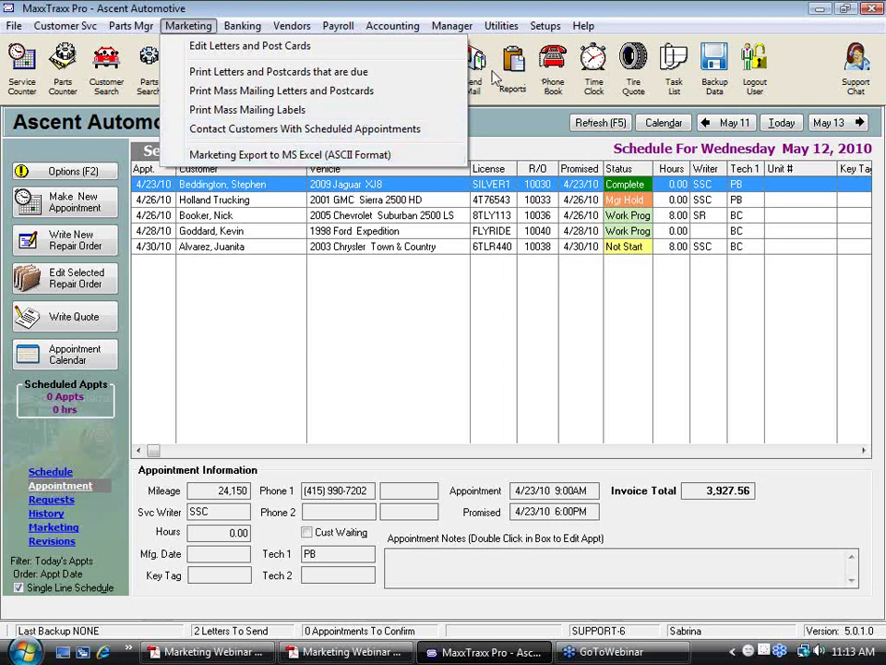
Check the reports available in the Marketing category of the Report Manager and close it
{"action": "left_click", "coordinate": [515, 65]}
{"action": "left_click", "coordinate": [516, 65]}
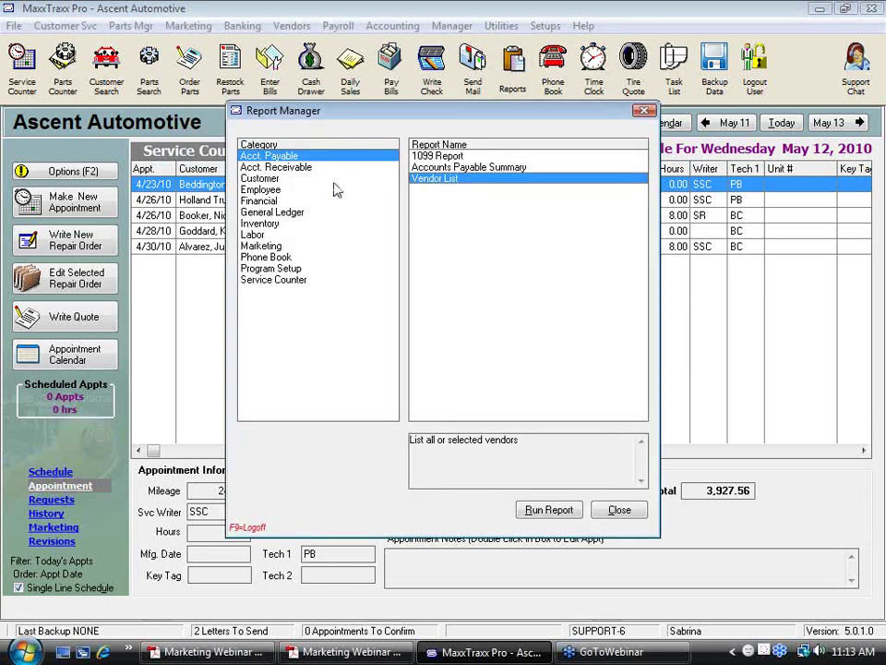
{"action": "left_click", "coordinate": [277, 246]}
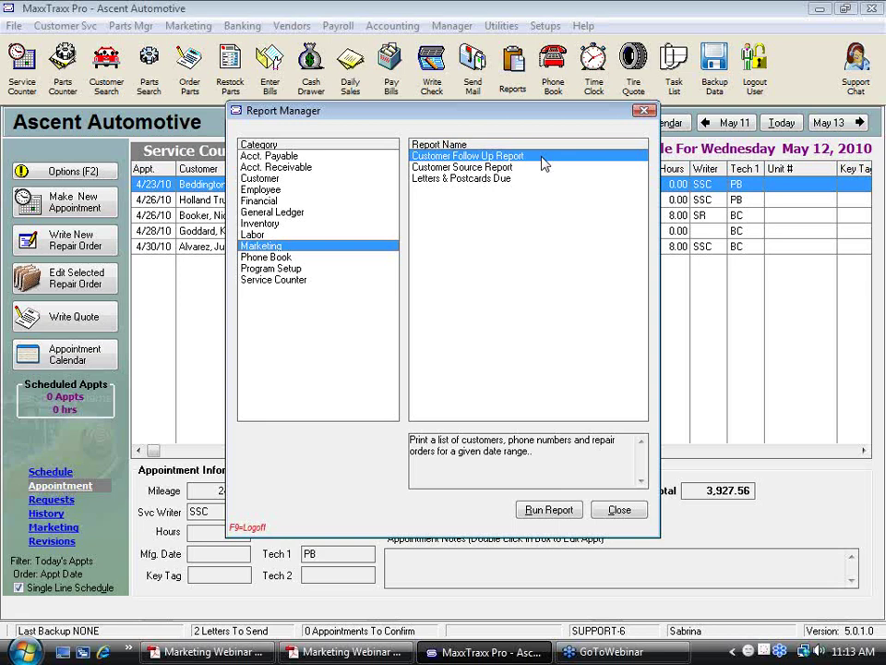
{"action": "left_click", "coordinate": [621, 510]}
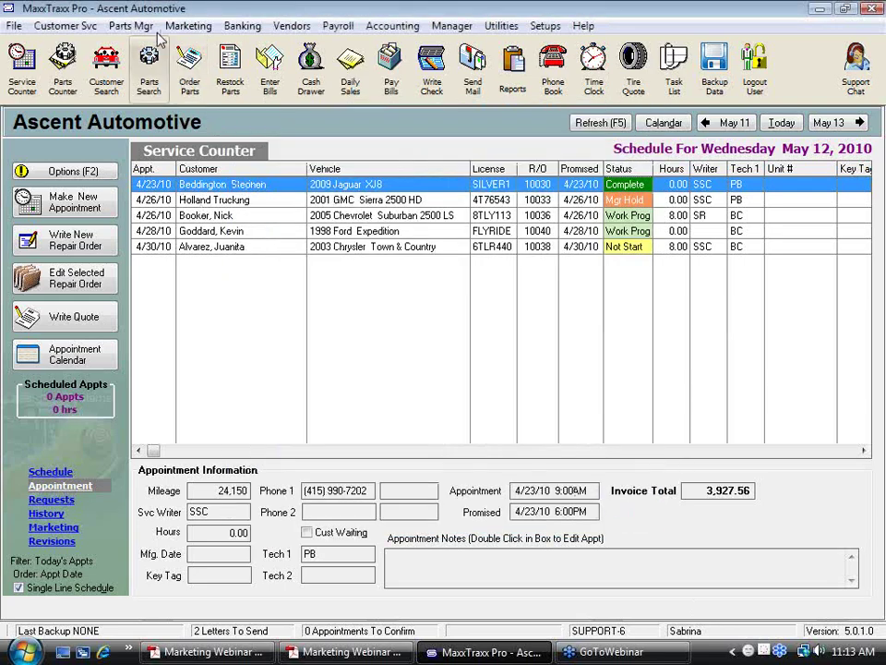
View the contact list for customers with scheduled appointments, including its color legend, and close it
{"action": "left_click", "coordinate": [81, 31]}
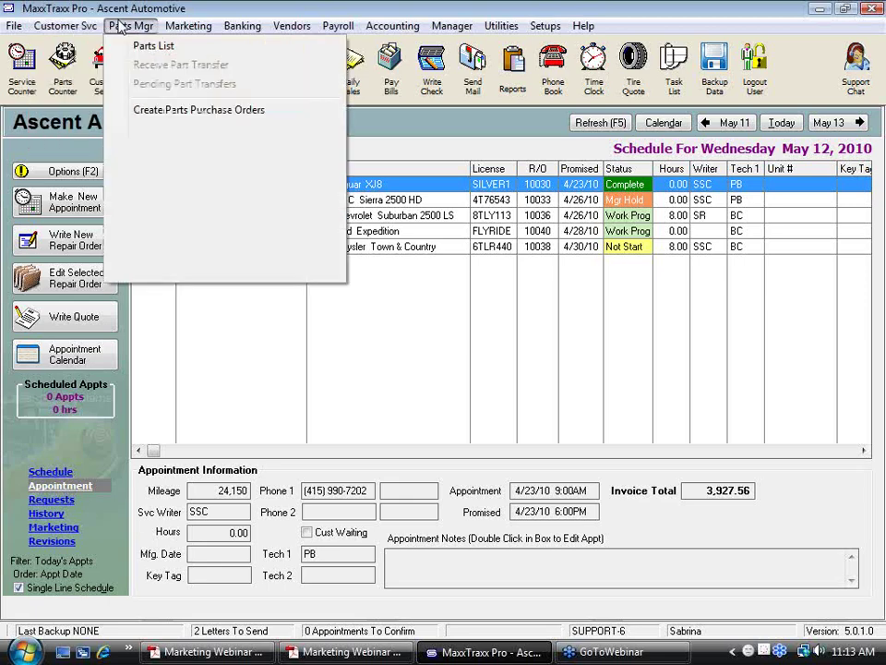
{"action": "mouse_move", "coordinate": [186, 31]}
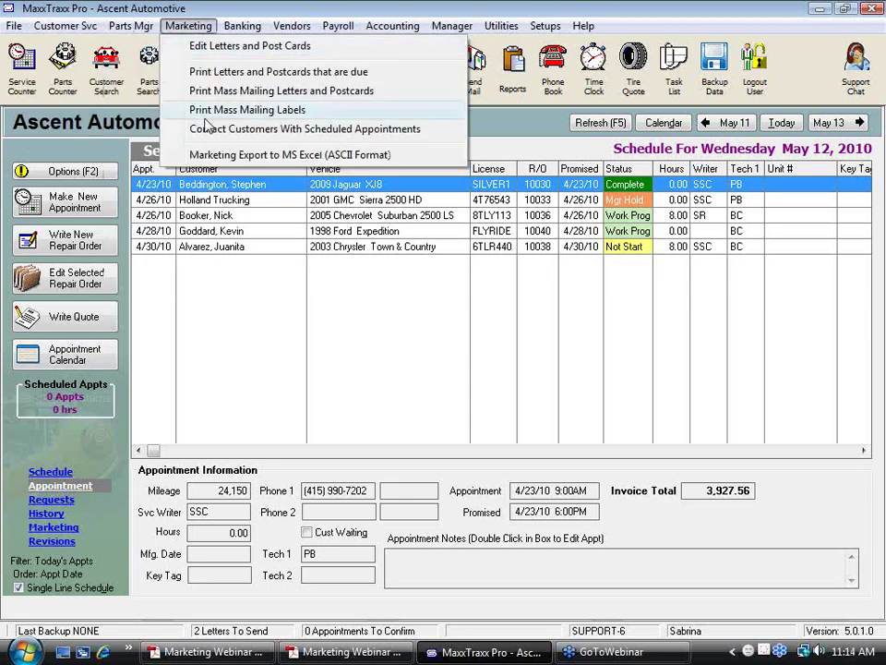
{"action": "left_click", "coordinate": [254, 134]}
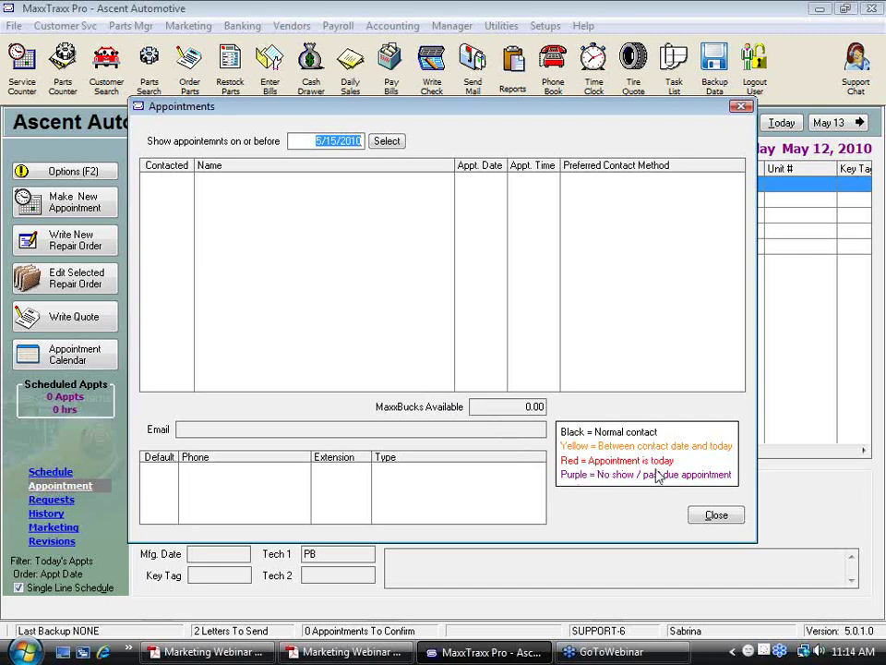
{"action": "left_click", "coordinate": [731, 519]}
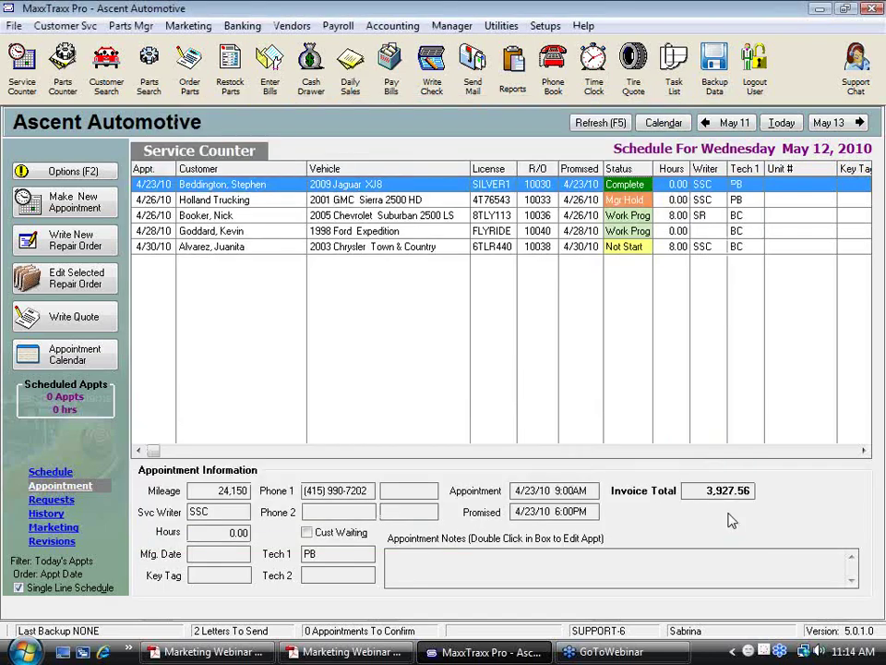
Start a new appointment for the first matching customer and select the 2003 L Series Saturn
{"action": "left_click", "coordinate": [78, 211]}
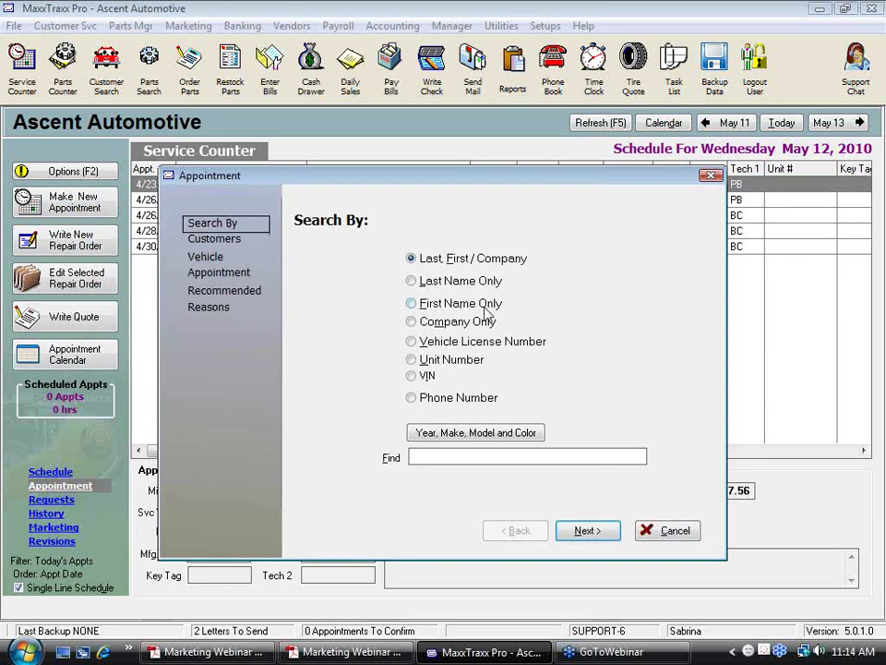
{"action": "key", "text": "Return"}
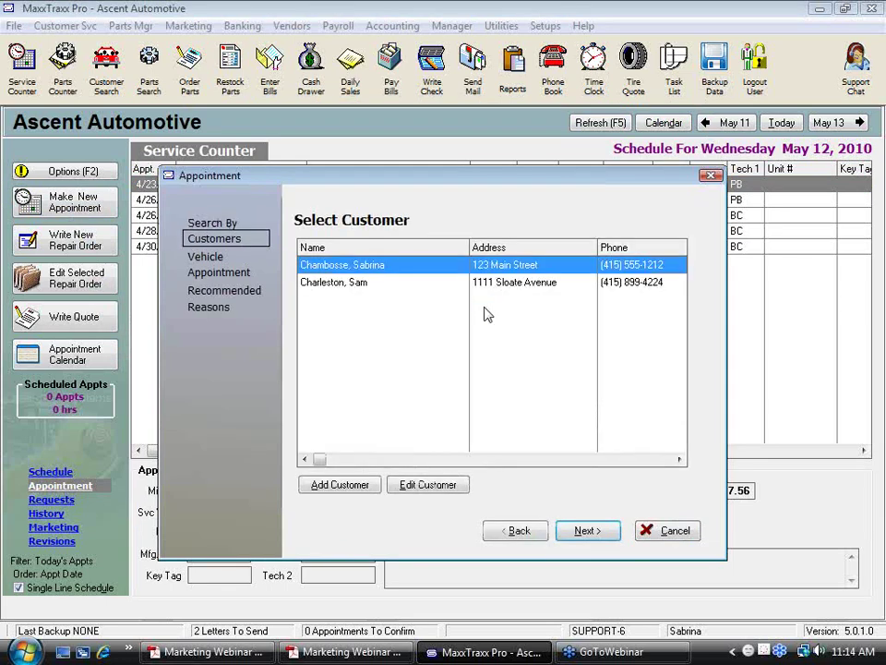
{"action": "key", "text": "Return"}
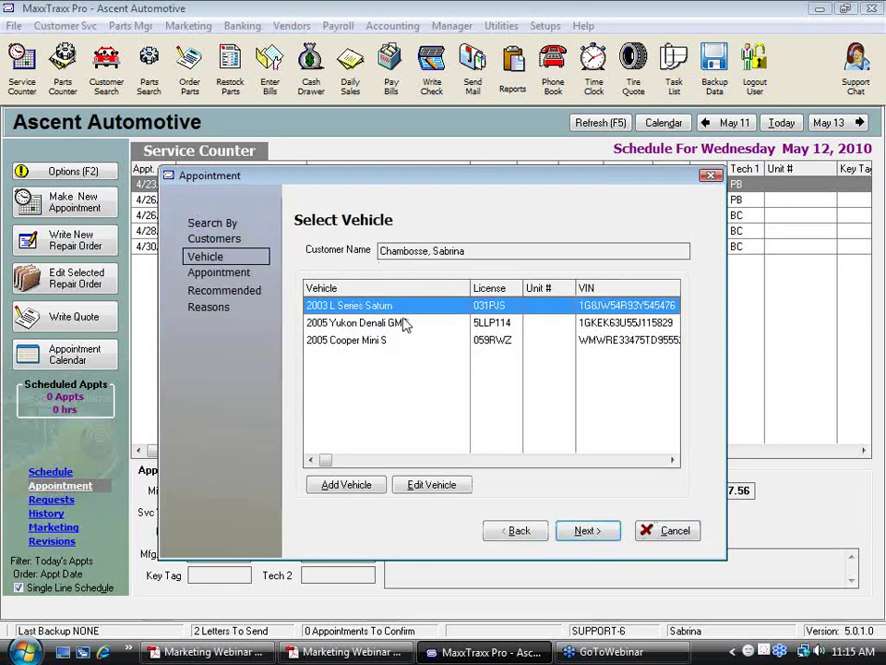
{"action": "key", "text": "Return"}
Set the Saturn's appointment date to May 14, 2010 and finish the appointment without adding service reasons
{"action": "left_click", "coordinate": [504, 351]}
{"action": "left_click", "coordinate": [497, 367]}
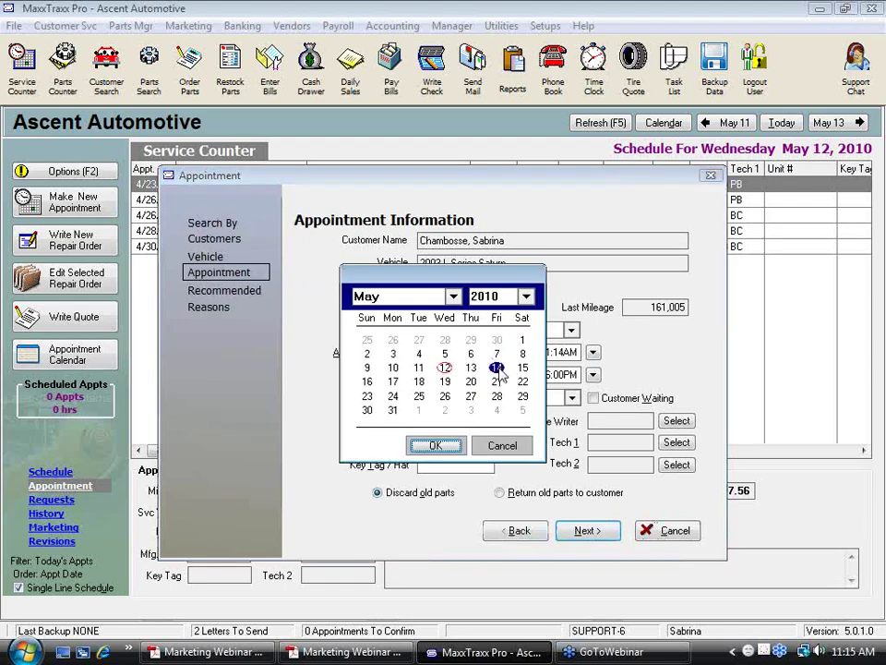
{"action": "left_click", "coordinate": [434, 445]}
{"action": "left_click", "coordinate": [598, 538]}
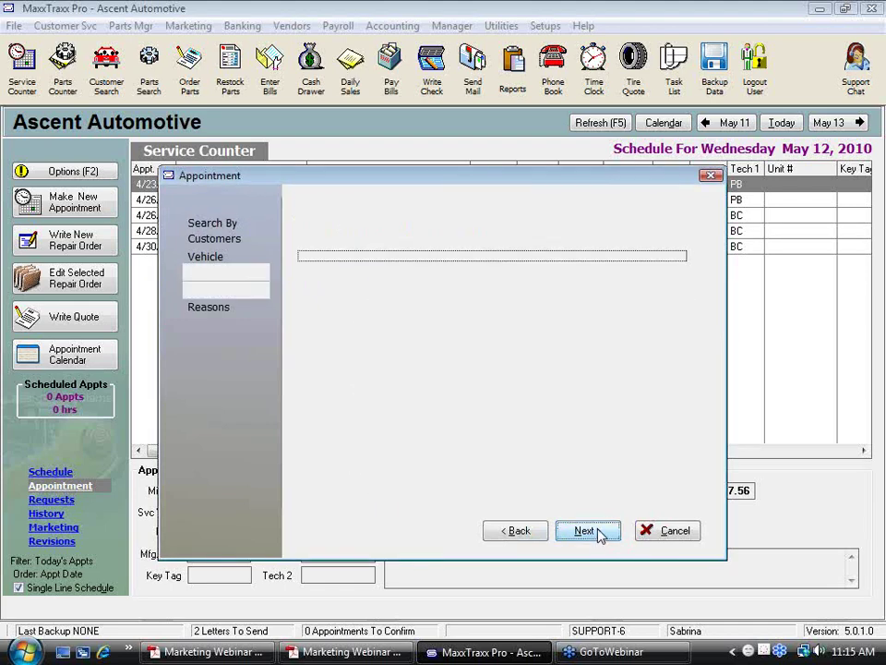
{"action": "left_click", "coordinate": [598, 535]}
{"action": "left_click", "coordinate": [598, 534]}
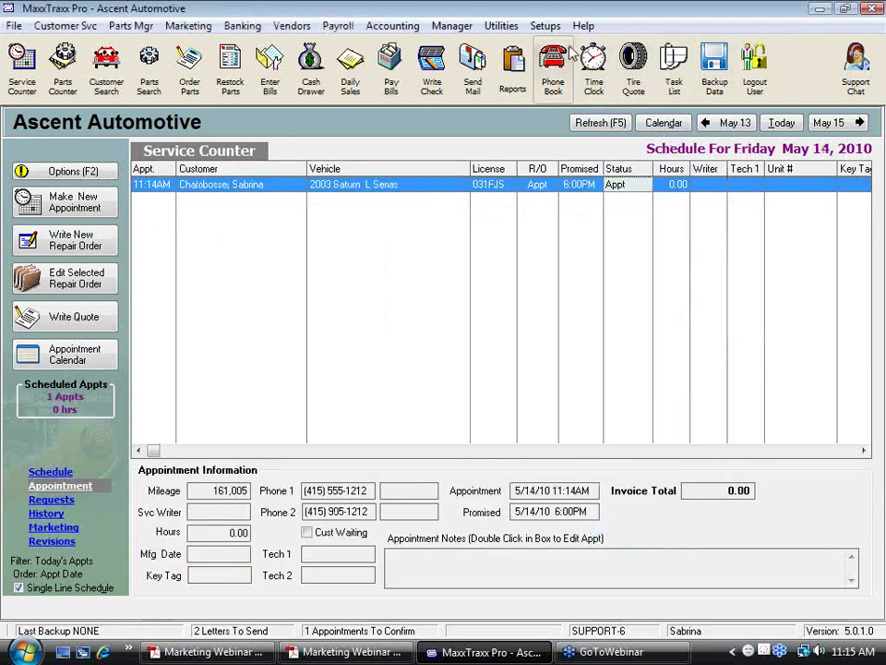
In the Appointment Contact Setup, keep the contact list in use and set the days in advance to contact customers to 2
{"action": "left_click", "coordinate": [545, 26]}
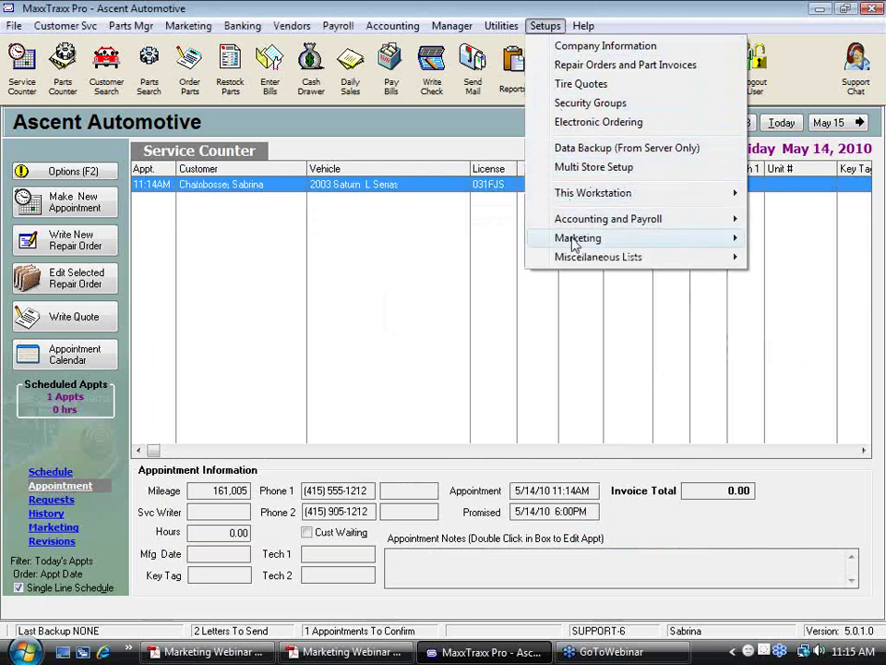
{"action": "mouse_move", "coordinate": [574, 241]}
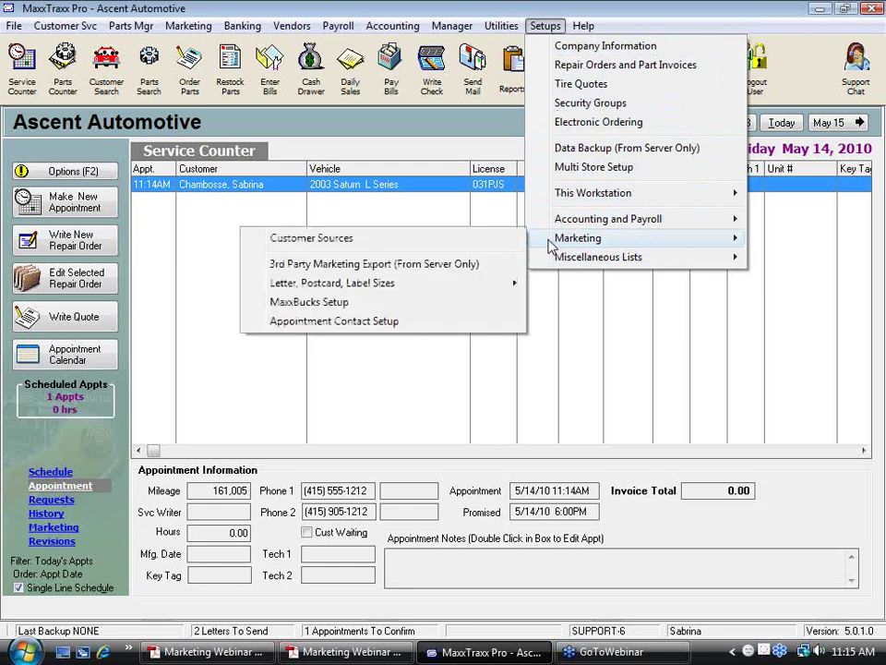
{"action": "left_click", "coordinate": [391, 323]}
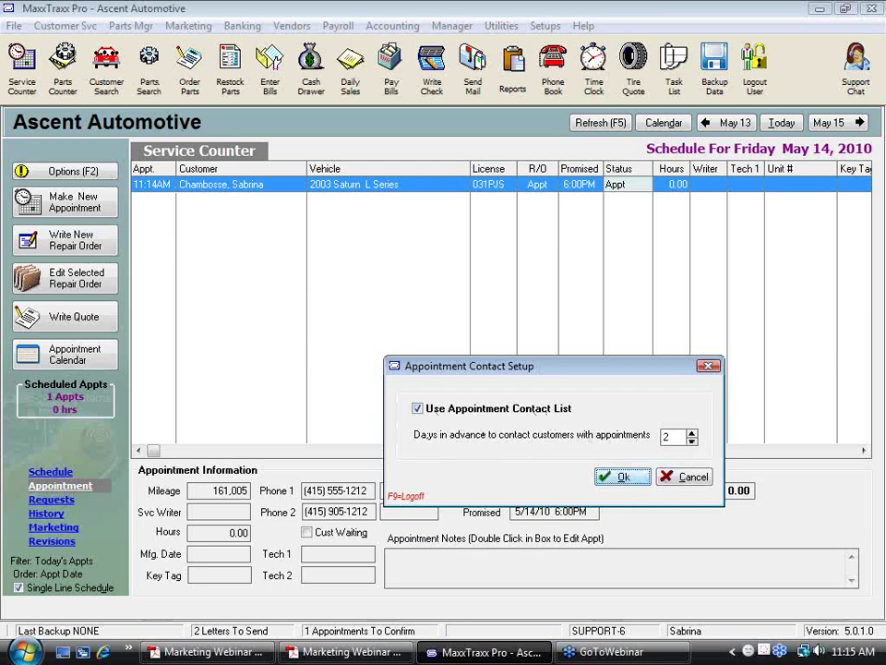
{"action": "left_click", "coordinate": [617, 477]}
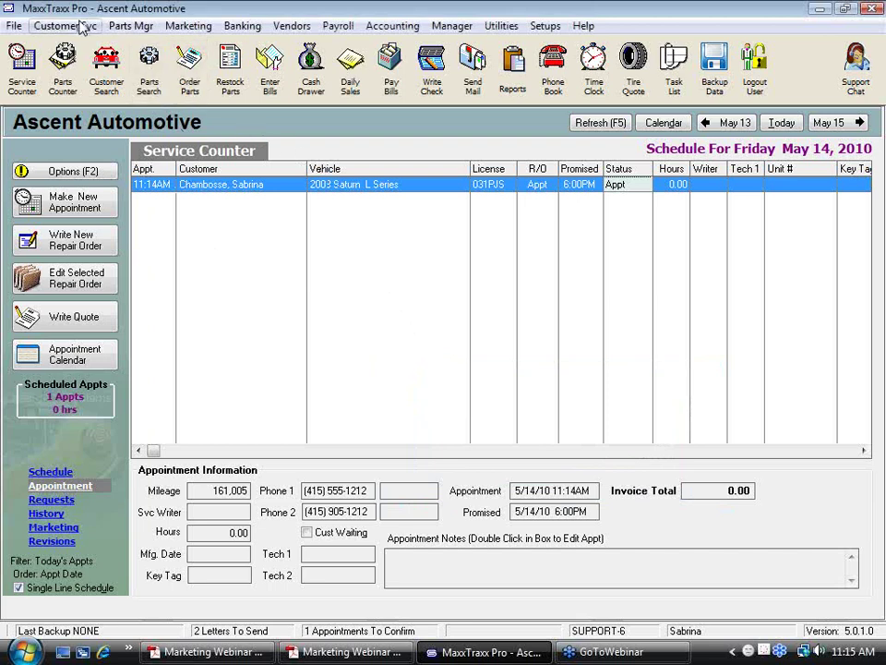
Review the scheduled-appointment contact list for the Saturn customer's appointment and contact details, then close it
{"action": "left_click", "coordinate": [180, 30]}
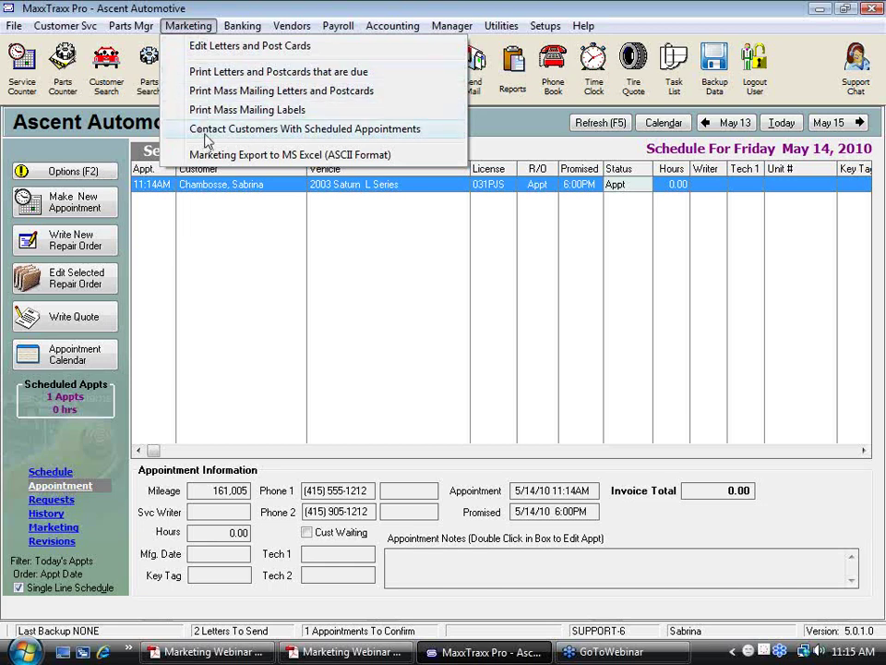
{"action": "left_click", "coordinate": [205, 132]}
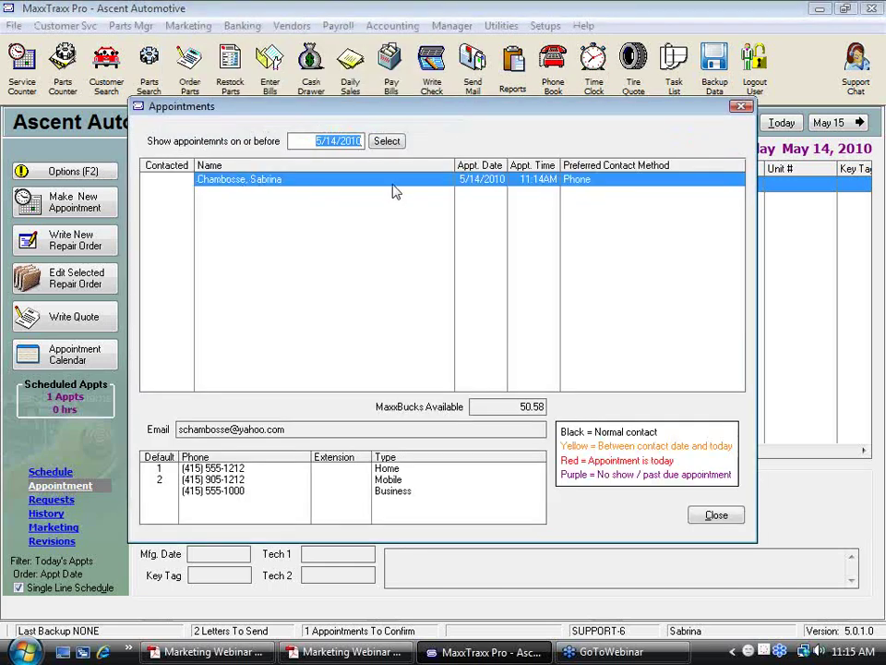
{"action": "left_click", "coordinate": [719, 517]}
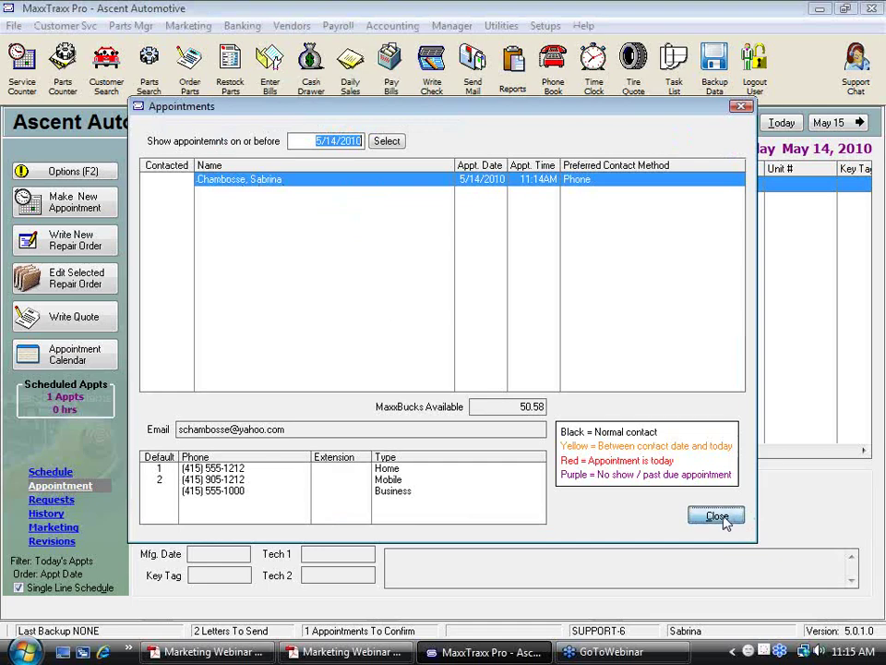
Start another appointment for the customer with the 2008 323I BMW and set its date to May 13, 2010
{"action": "left_click", "coordinate": [84, 197]}
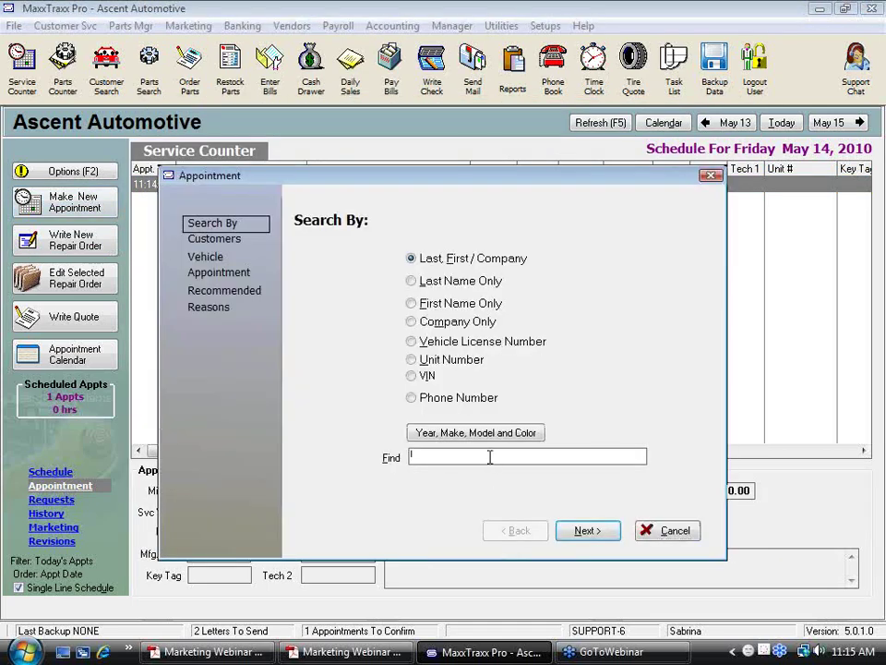
{"action": "key", "text": "Return"}
{"action": "key", "text": "Return"}
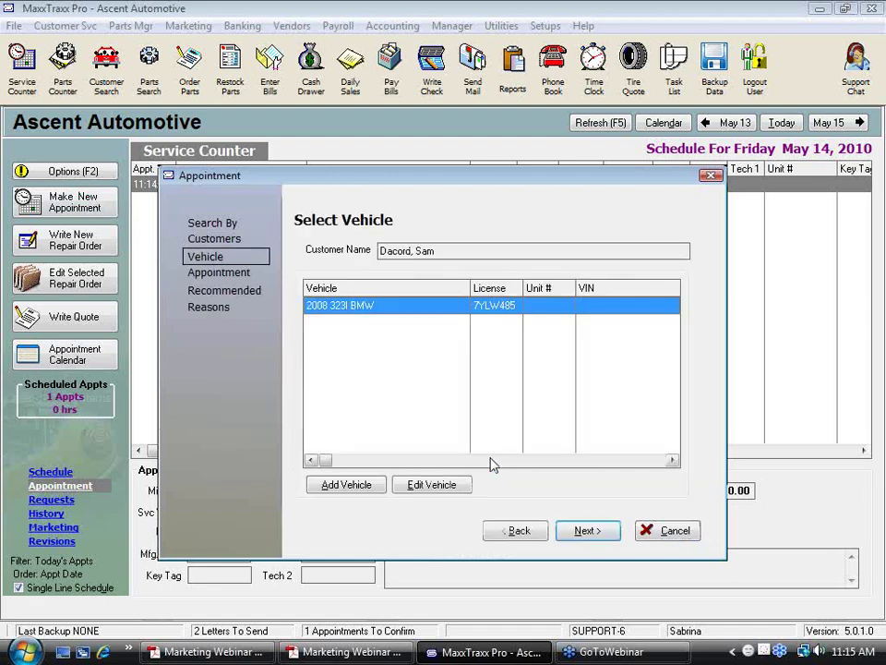
{"action": "key", "text": "Return"}
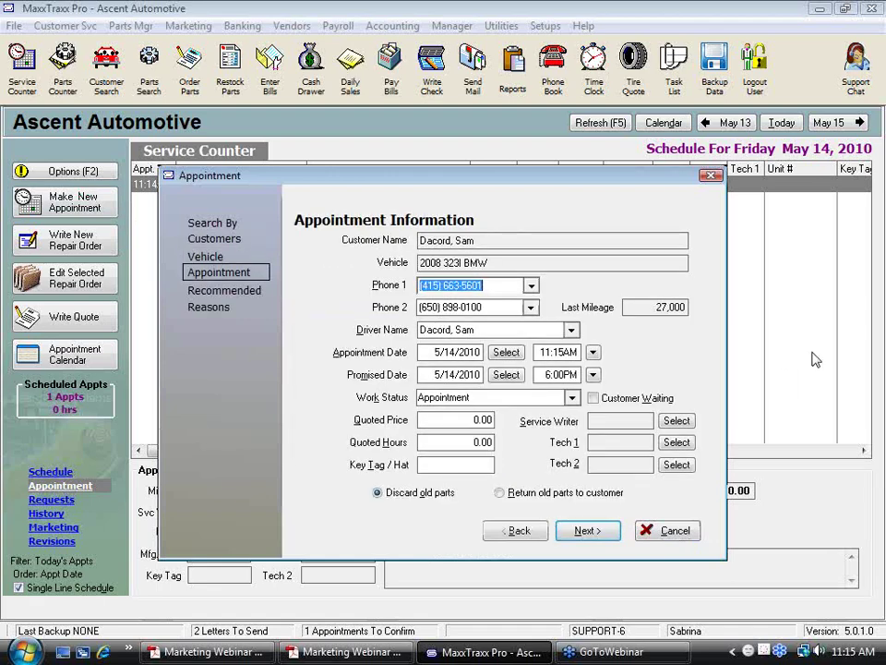
{"action": "left_click", "coordinate": [506, 352]}
{"action": "left_click", "coordinate": [471, 367]}
{"action": "left_click", "coordinate": [446, 446]}
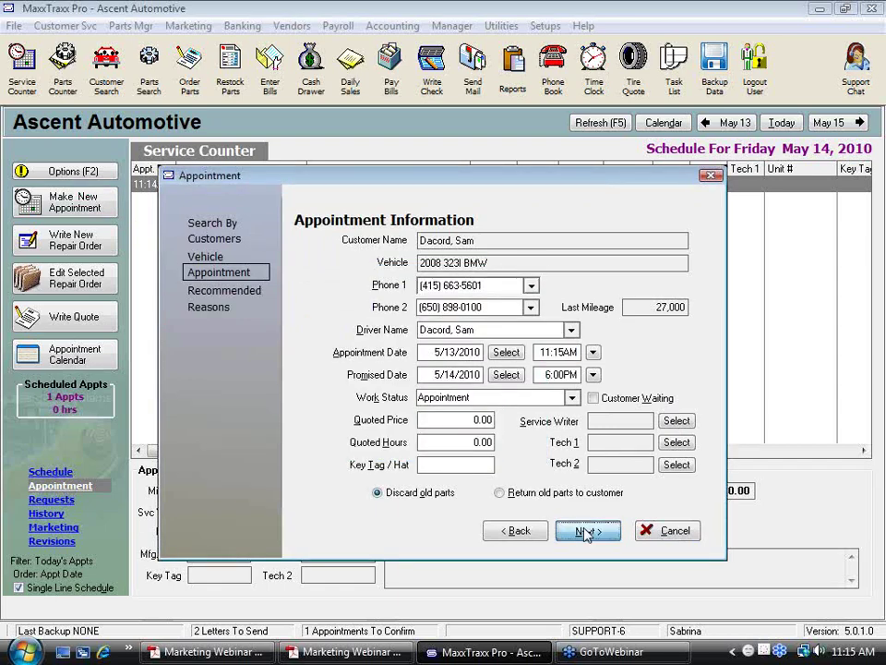
Add the LOF - Service request as the BMW's reason for service and finish the appointment
{"action": "left_click", "coordinate": [585, 532]}
{"action": "left_click", "coordinate": [448, 481]}
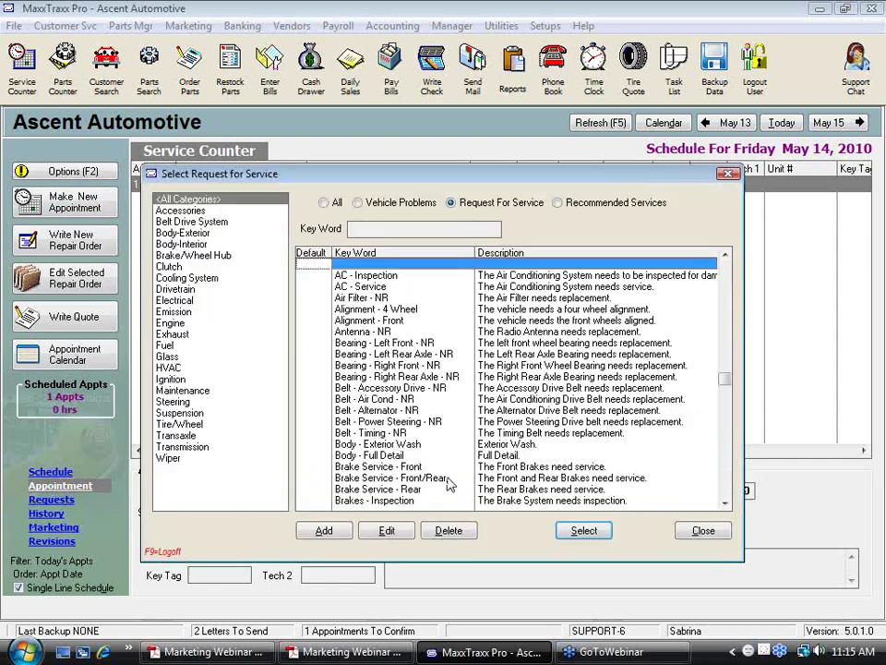
{"action": "type", "text": "lo"}
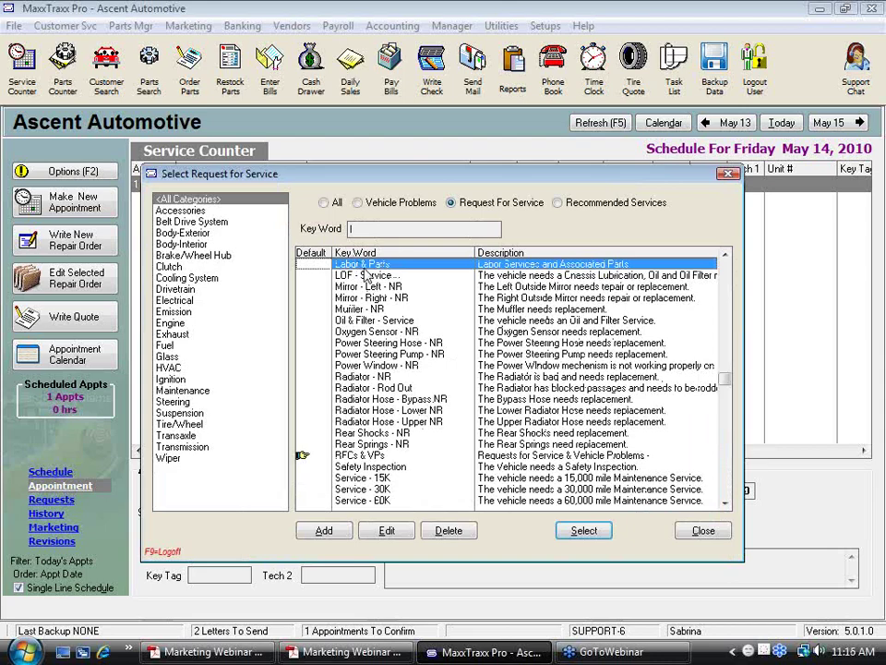
{"action": "key", "text": "Return"}
{"action": "left_click", "coordinate": [565, 482]}
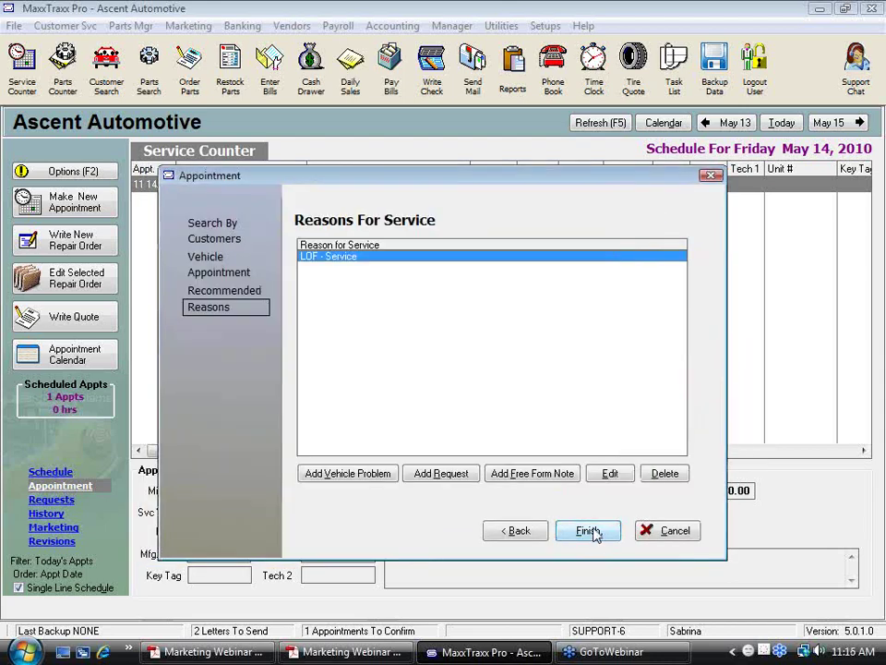
{"action": "left_click", "coordinate": [585, 530]}
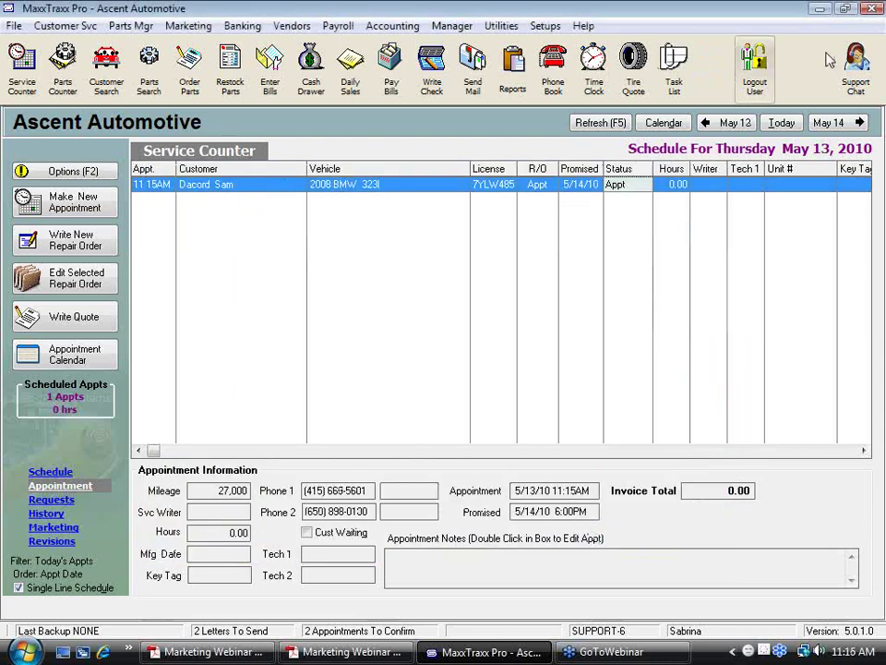
Return the schedule to May 12, 2010 and compare the status colors and contact details of both customers in the appointment contact list
{"action": "left_click", "coordinate": [729, 123]}
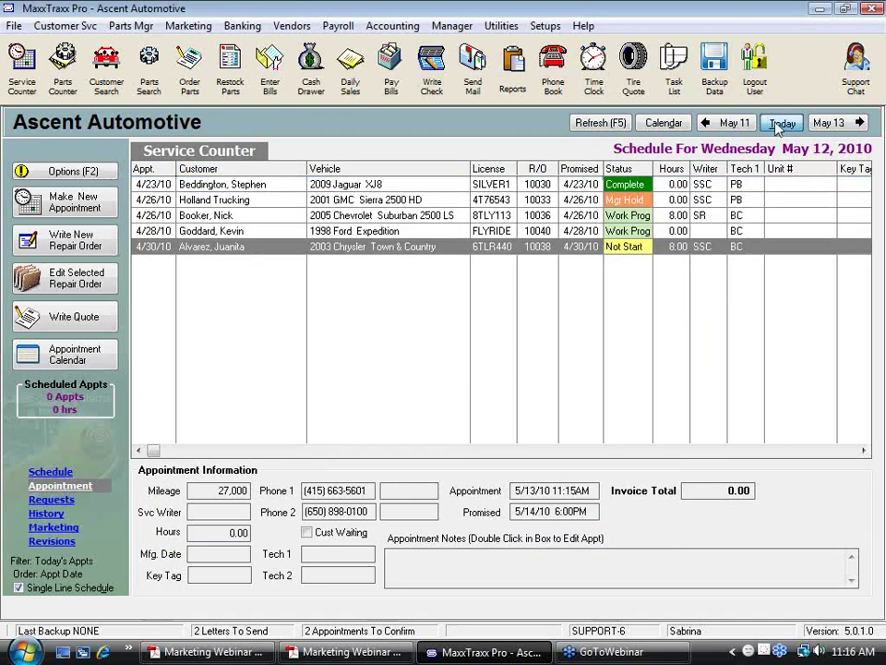
{"action": "left_click", "coordinate": [188, 26]}
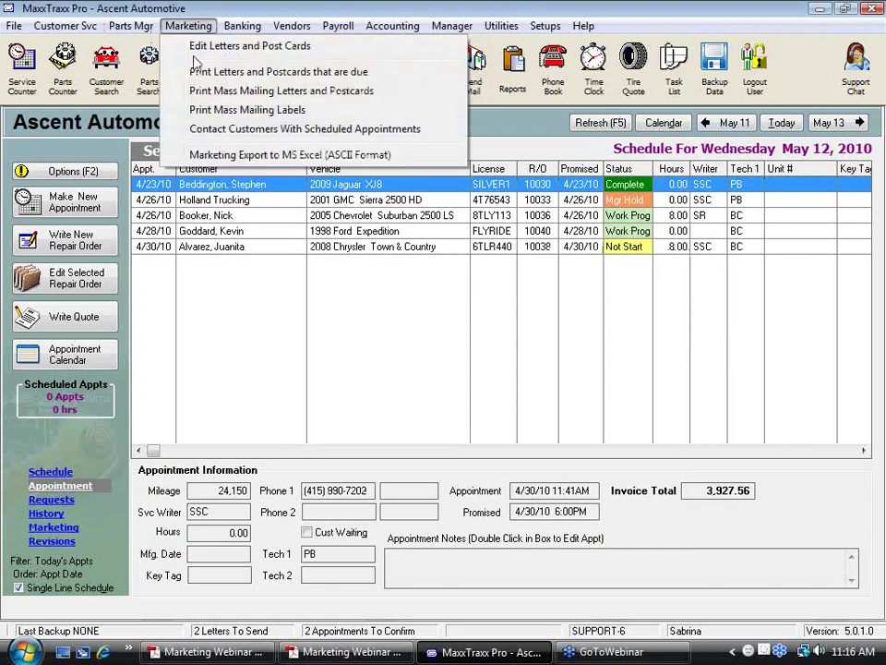
{"action": "left_click", "coordinate": [222, 131]}
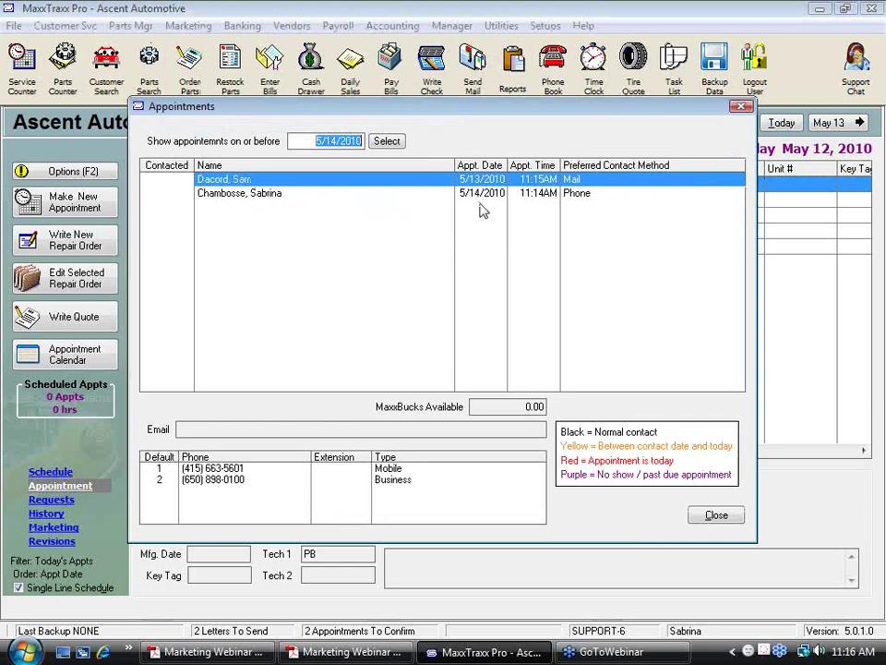
{"action": "left_click", "coordinate": [242, 193]}
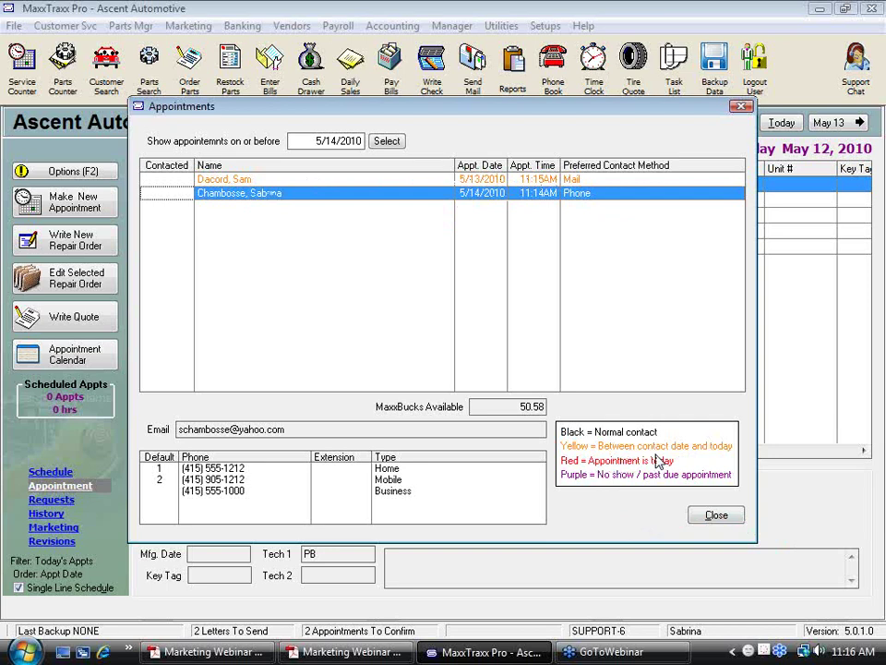
{"action": "left_click", "coordinate": [247, 180]}
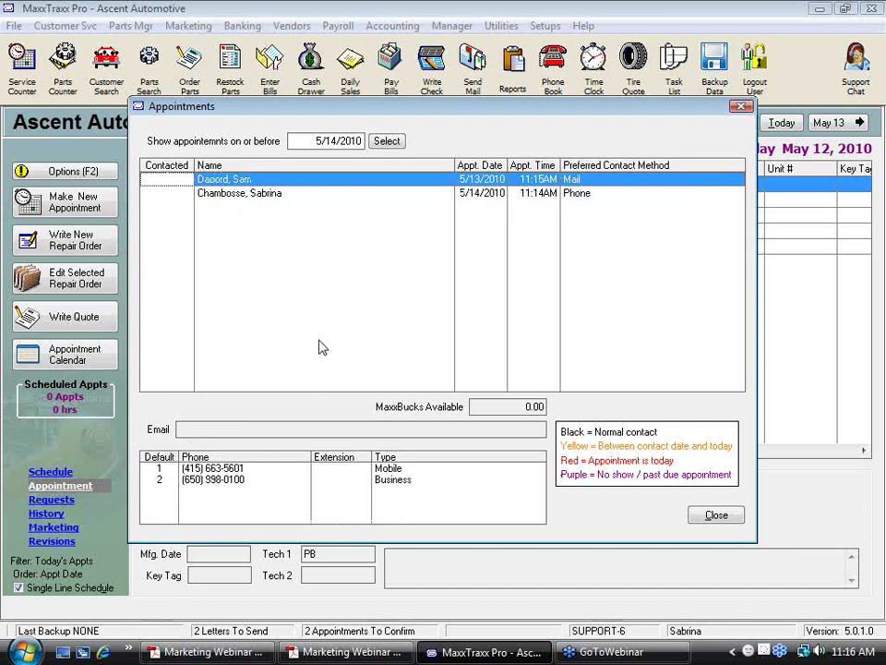
{"action": "left_click", "coordinate": [273, 194]}
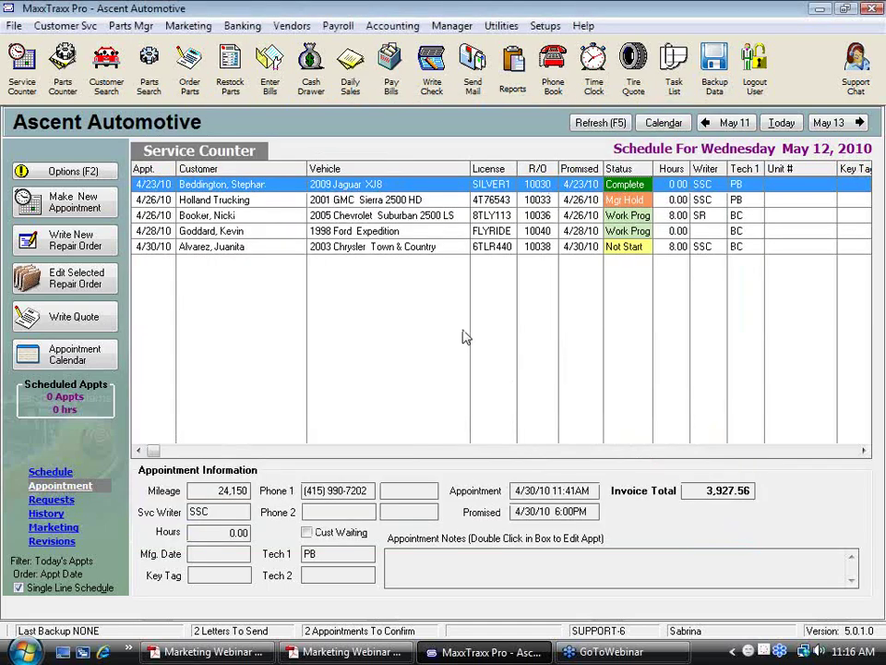
Review the contact list of customers with scheduled appointments, including the contact details and color legend, then close it
{"action": "left_click", "coordinate": [202, 32]}
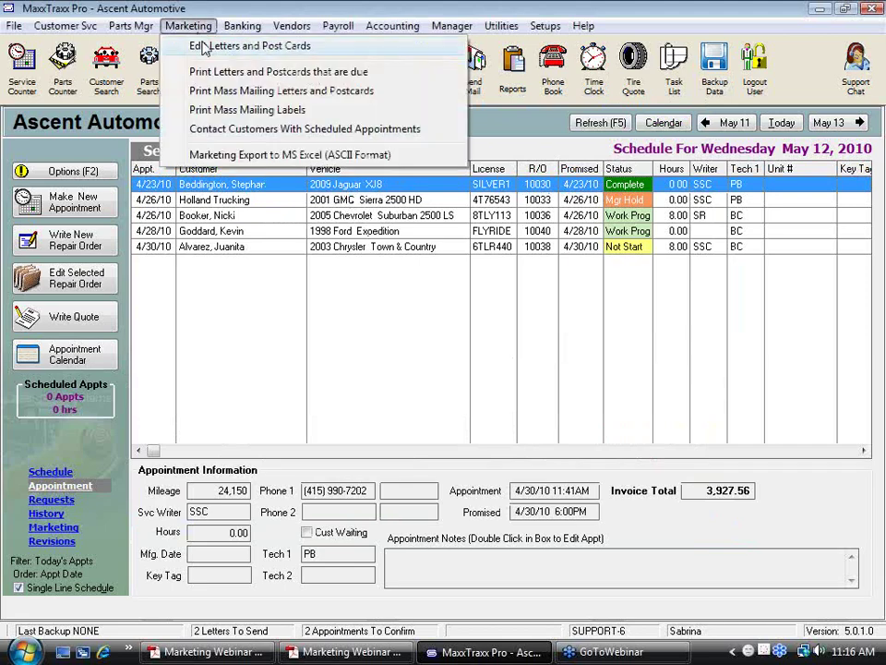
{"action": "left_click", "coordinate": [218, 127]}
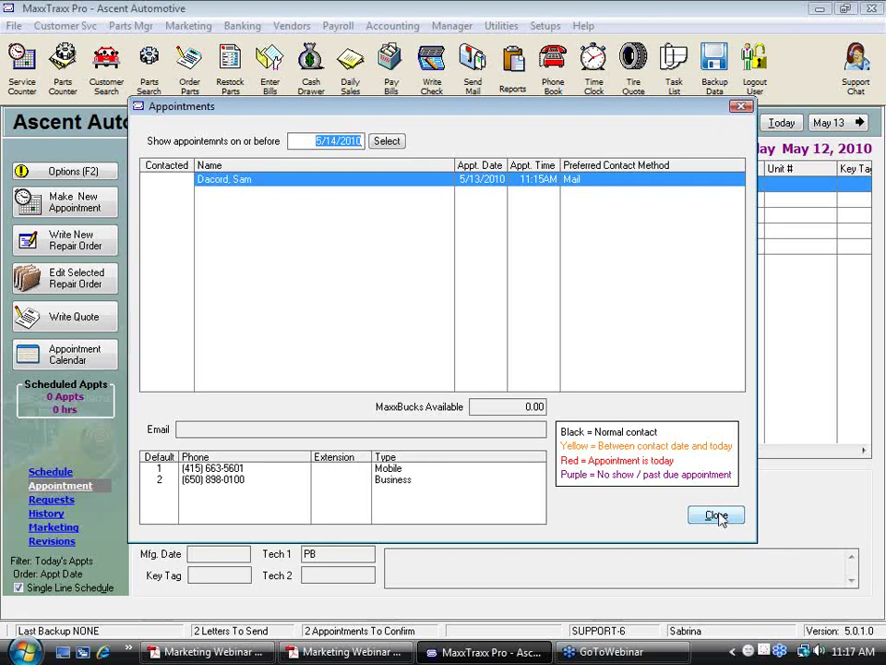
{"action": "left_click", "coordinate": [719, 517]}
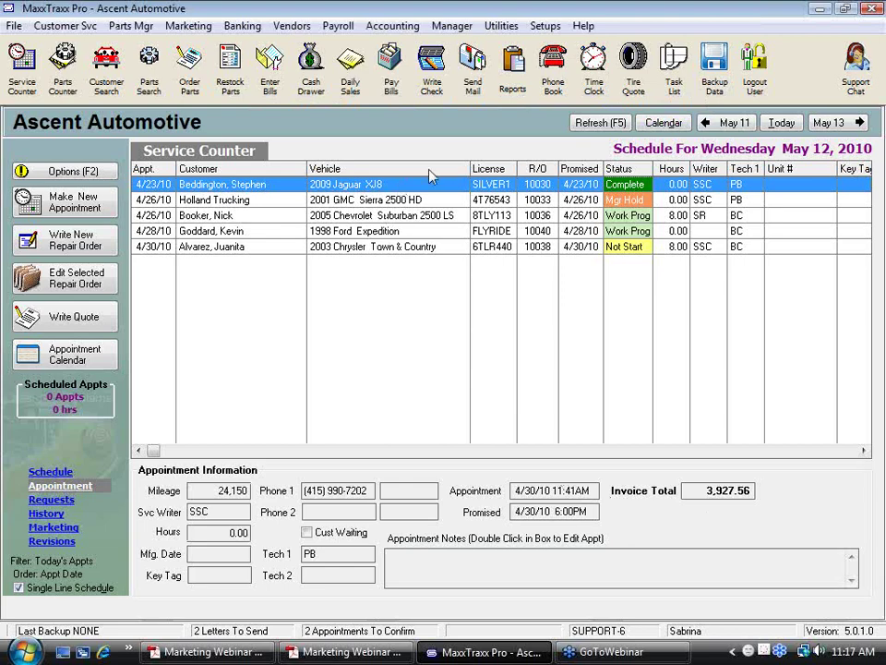
Look over the available report categories, then recheck the Contacted column in the scheduled-appointment contact list and close it
{"action": "left_click", "coordinate": [512, 69]}
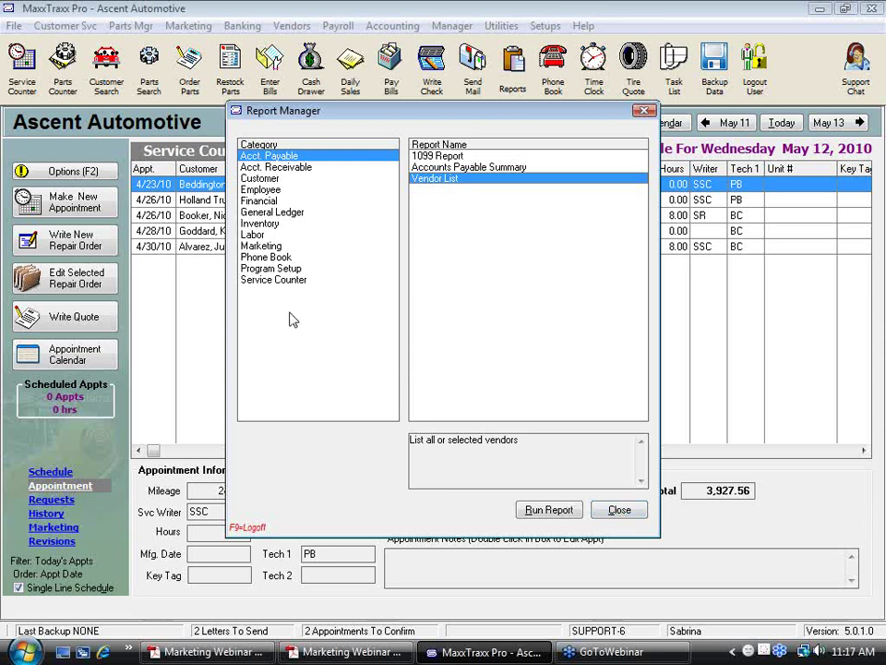
{"action": "left_click", "coordinate": [620, 511]}
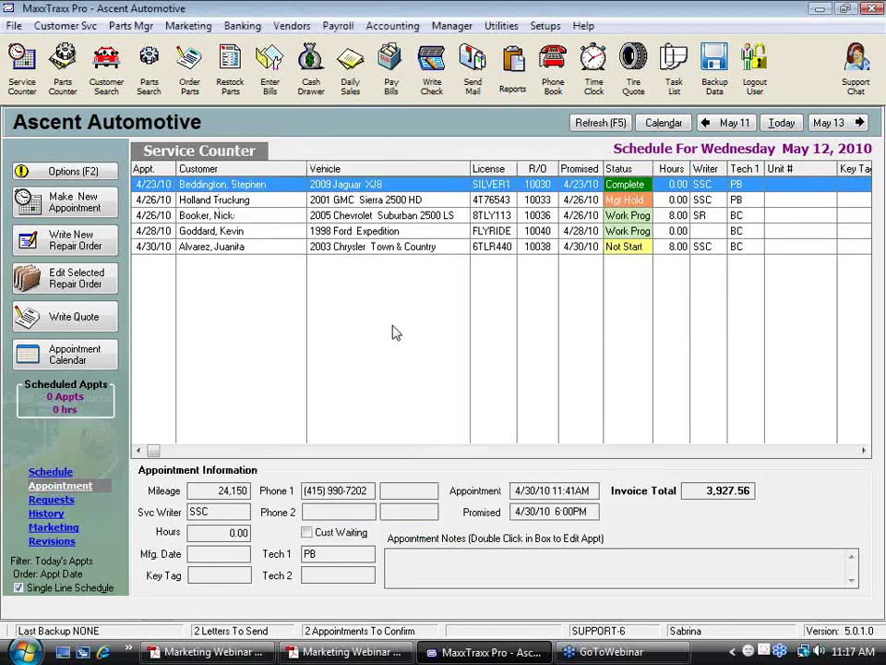
{"action": "left_click", "coordinate": [187, 26]}
{"action": "left_click", "coordinate": [217, 130]}
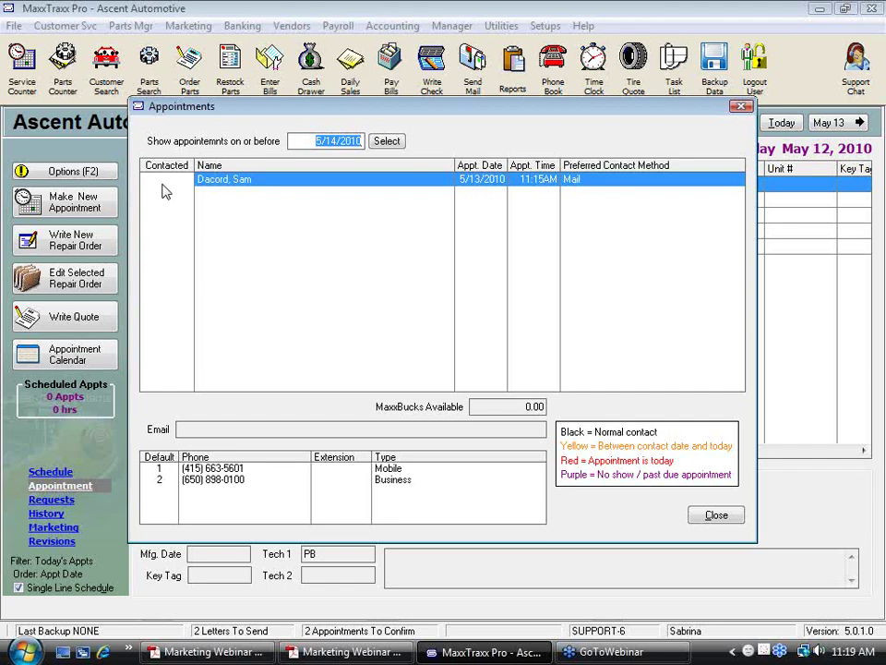
{"action": "left_click", "coordinate": [716, 515]}
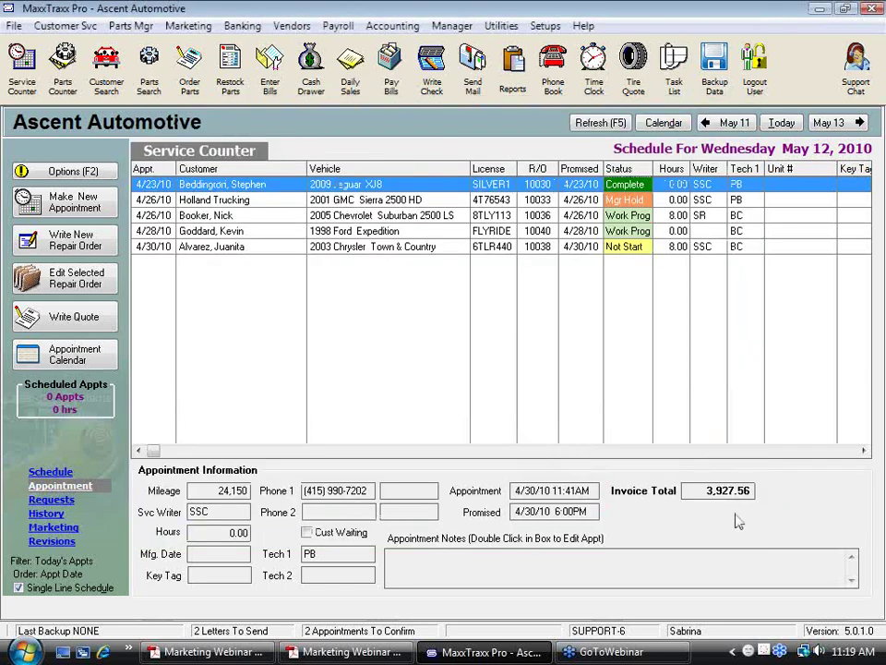
Run the marketing Customer Follow Up Report for 4/12/2010 to 5/12/2010, read the enlarged preview and close it
{"action": "left_click", "coordinate": [514, 66]}
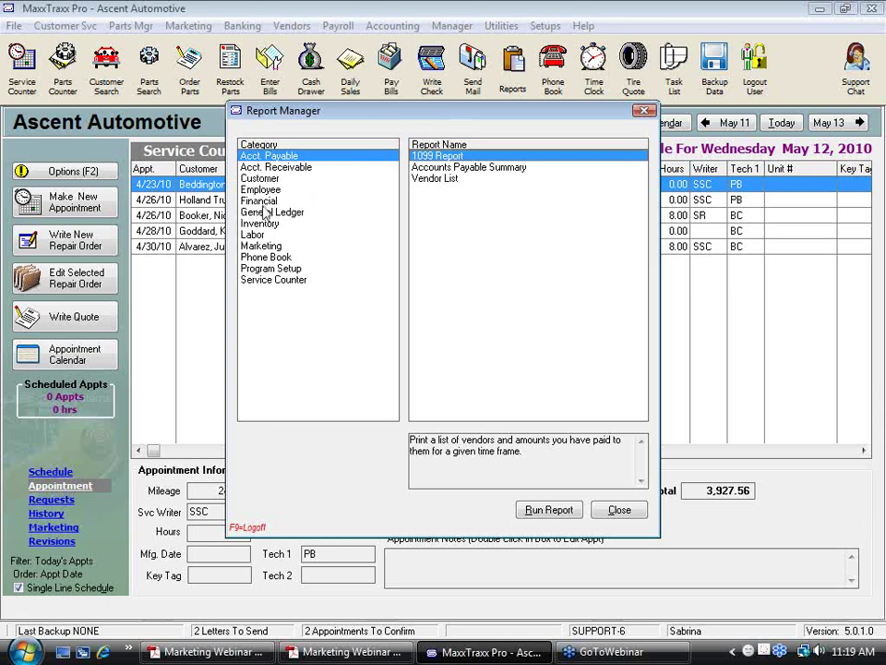
{"action": "left_click", "coordinate": [272, 246]}
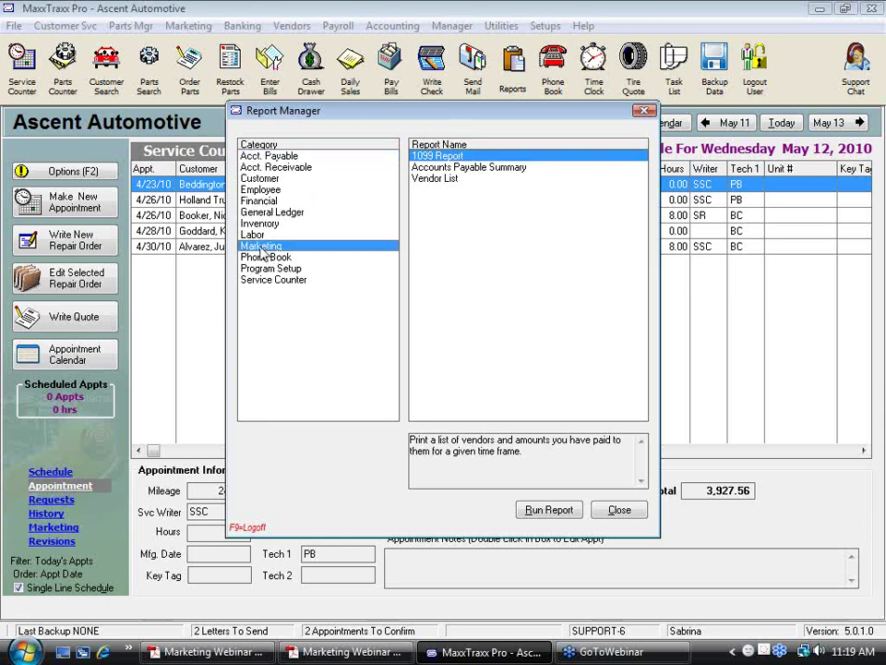
{"action": "key", "text": "Up"}
{"action": "key", "text": "Up"}
{"action": "key", "text": "Up"}
{"action": "key", "text": "Up"}
{"action": "key", "text": "Up"}
{"action": "key", "text": "Up"}
{"action": "key", "text": "Up"}
{"action": "key", "text": "Up"}
{"action": "key", "text": "Up"}
{"action": "key", "text": "Up"}
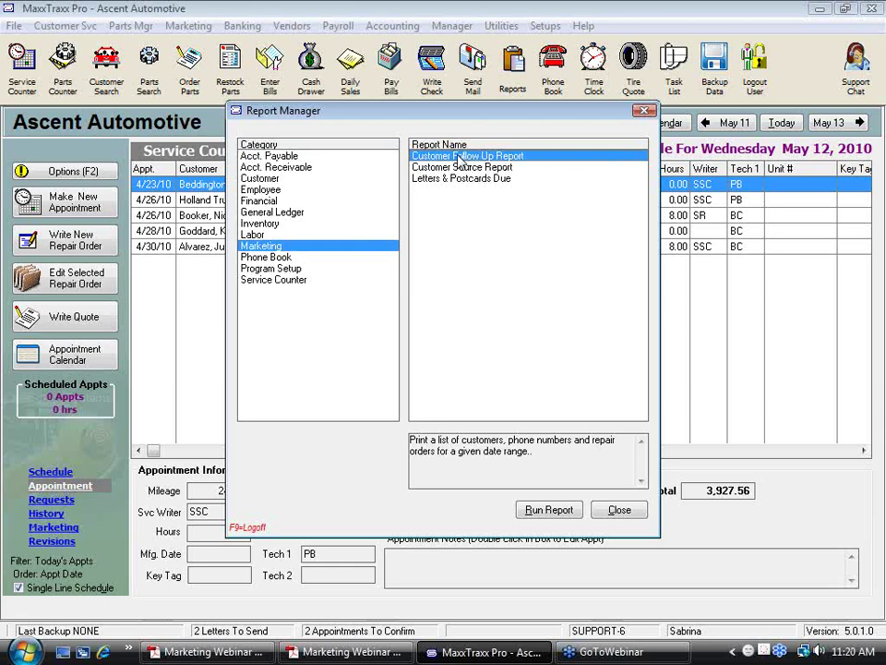
{"action": "left_click", "coordinate": [550, 510]}
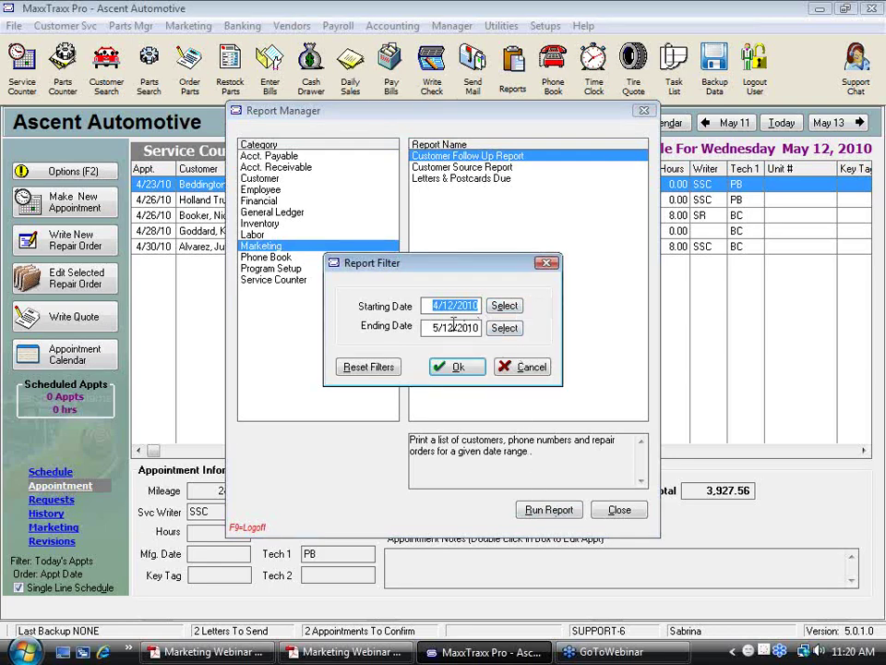
{"action": "left_click", "coordinate": [458, 367]}
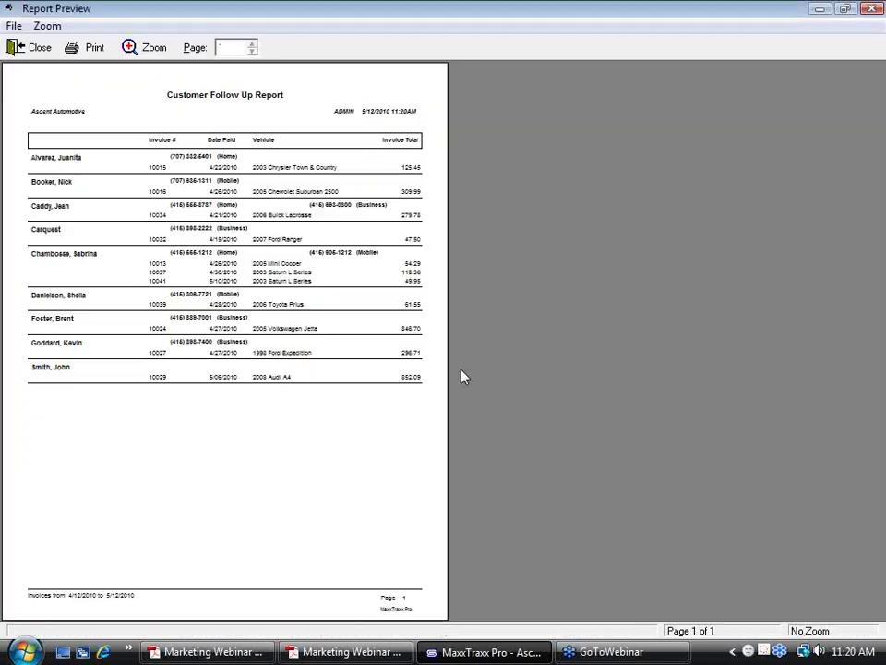
{"action": "left_click", "coordinate": [8, 446]}
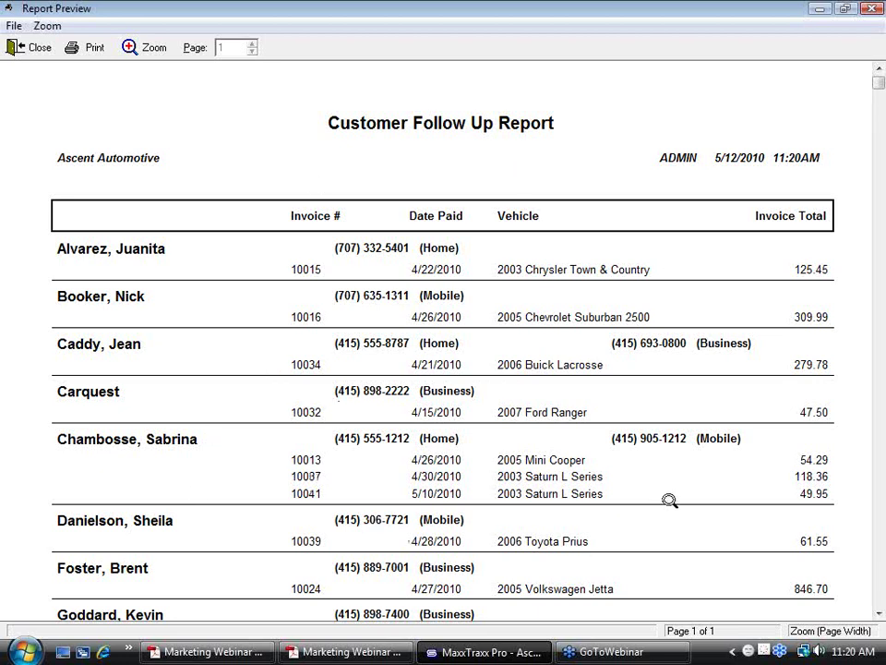
{"action": "left_click", "coordinate": [36, 51]}
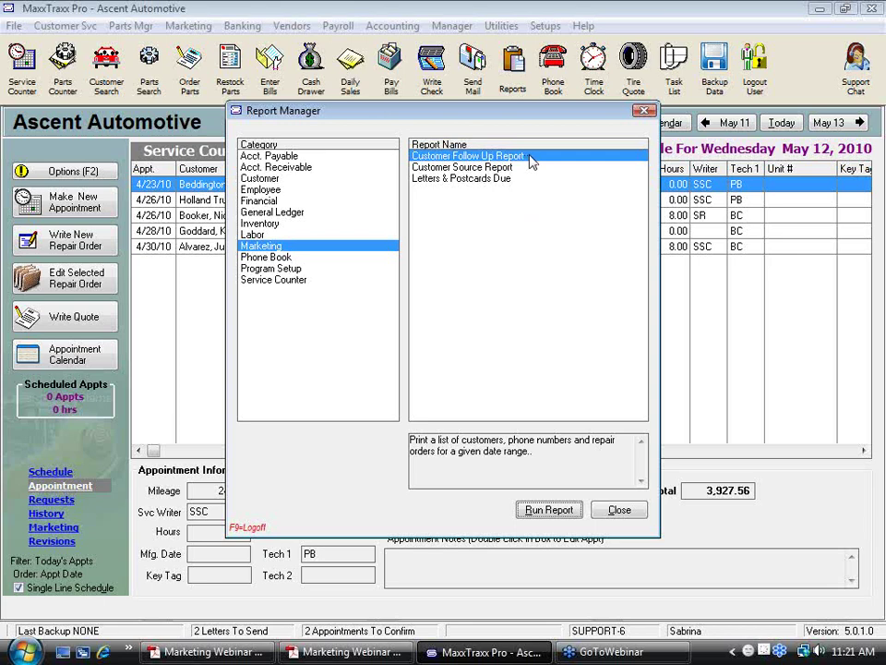
Run the Customer Source Report for dates paid from 1/01/2010 at 8:00AM to 5/31/2010 at 6:00PM
{"action": "left_click", "coordinate": [489, 178]}
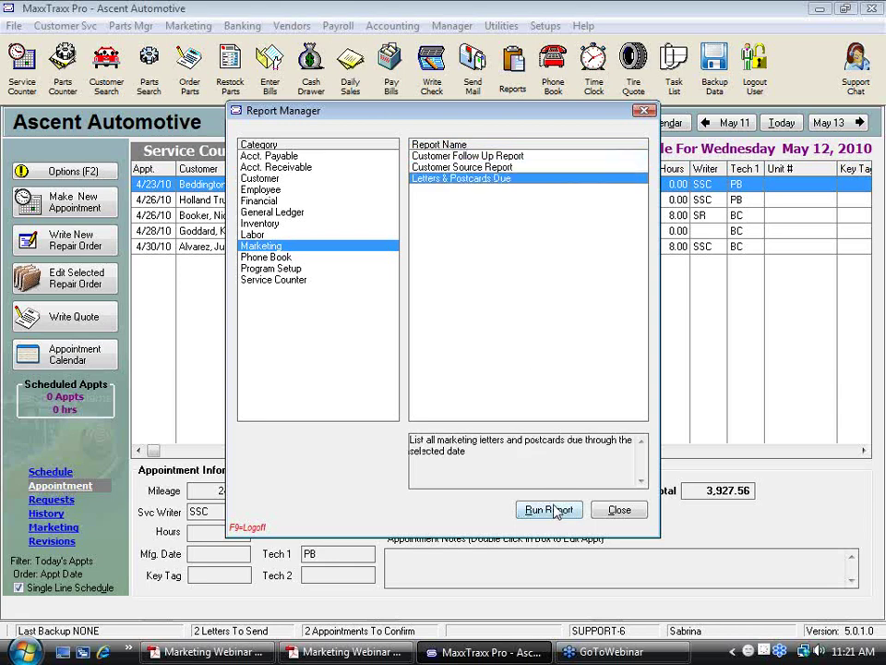
{"action": "left_click", "coordinate": [463, 168]}
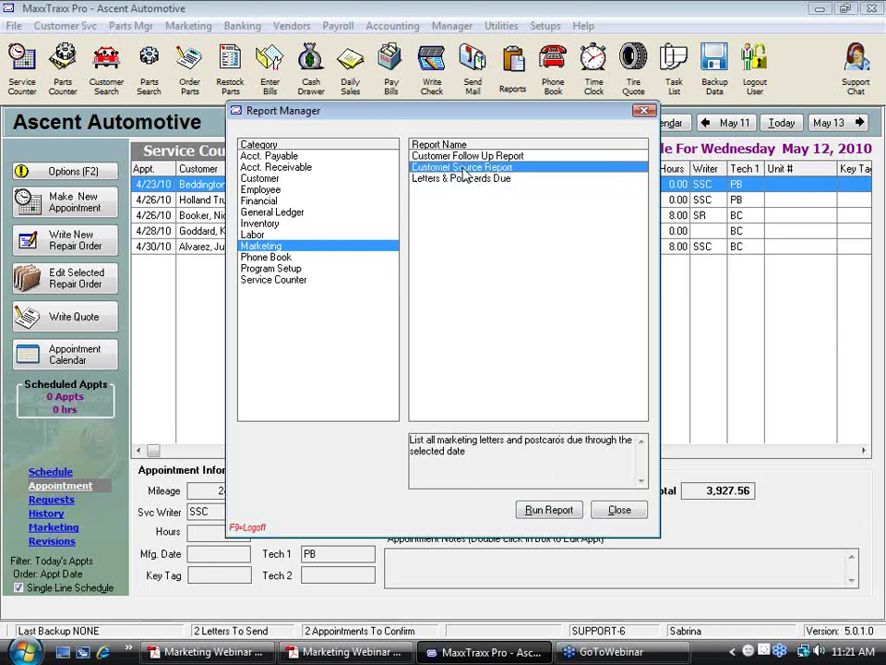
{"action": "left_click", "coordinate": [550, 511]}
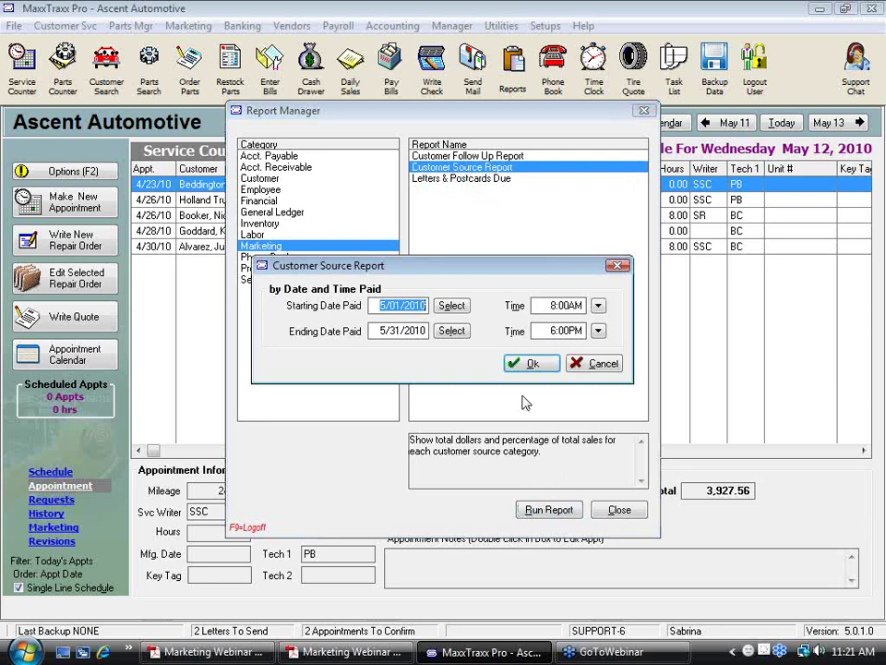
{"action": "left_click", "coordinate": [453, 309]}
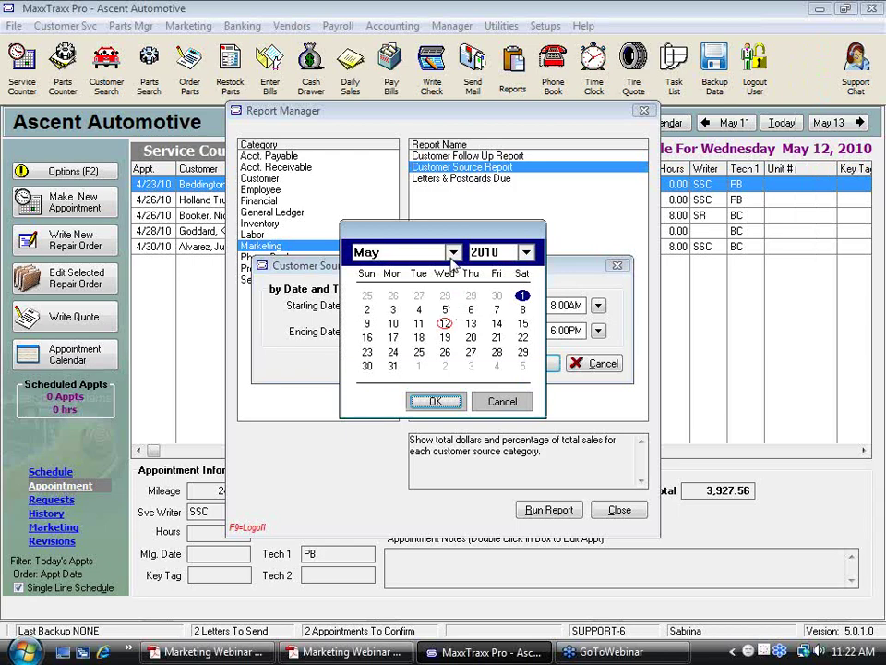
{"action": "left_click", "coordinate": [453, 253]}
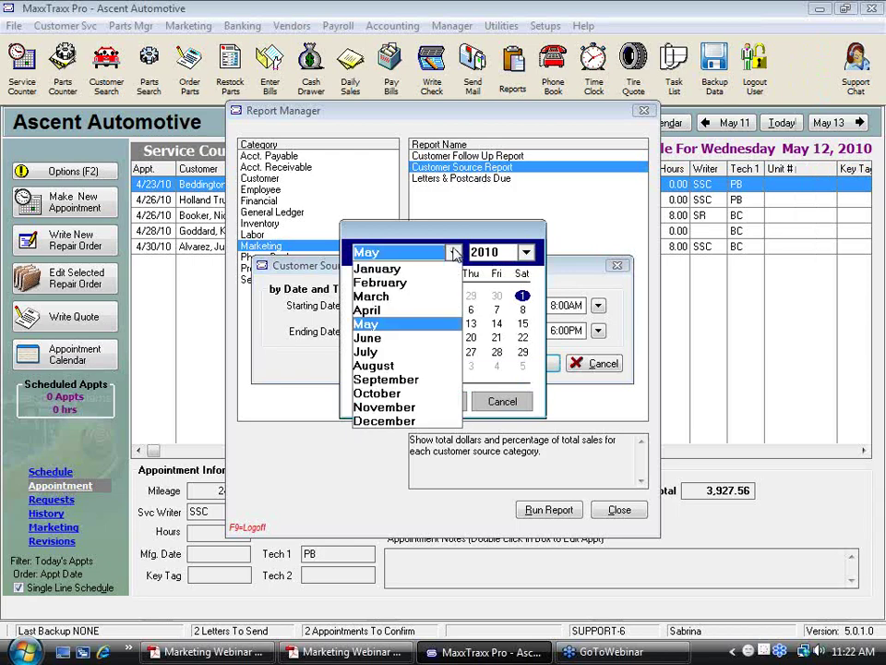
{"action": "left_click", "coordinate": [395, 270]}
{"action": "left_click", "coordinate": [434, 400]}
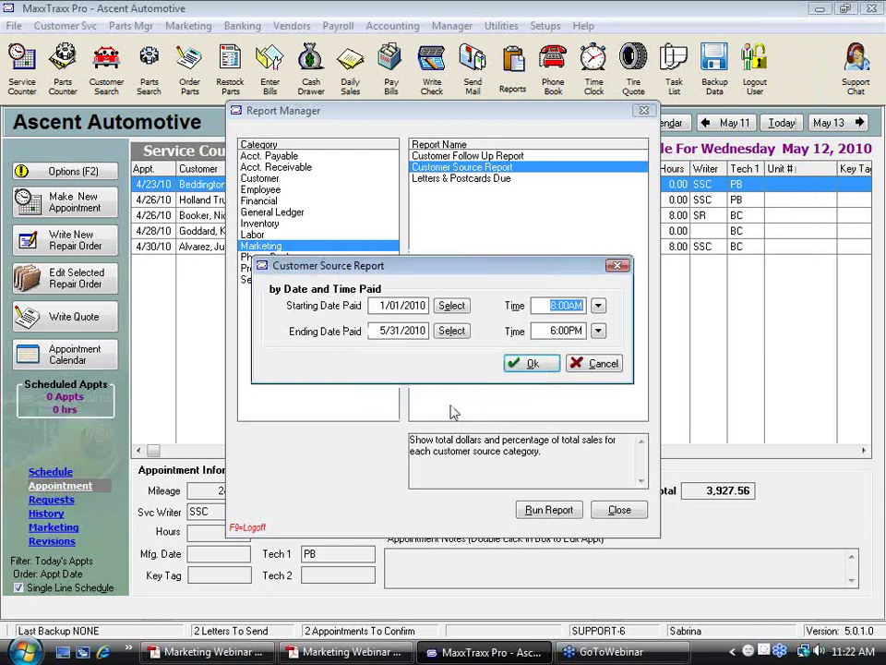
{"action": "left_click", "coordinate": [532, 365]}
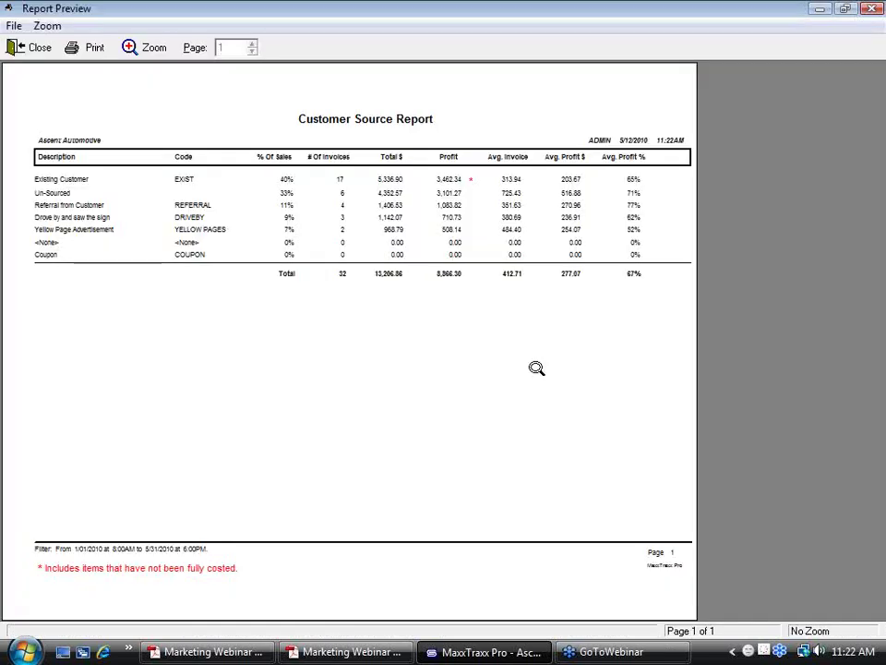
Examine the sales and profit figures per customer source in the enlarged report, then close the preview and the Report Manager
{"action": "left_click", "coordinate": [389, 358]}
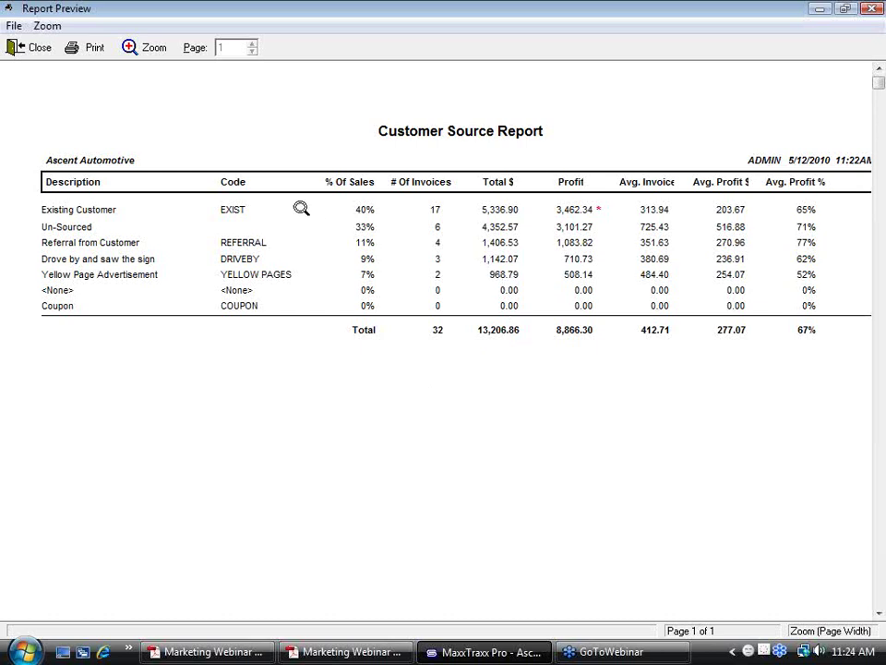
{"action": "left_click", "coordinate": [28, 49]}
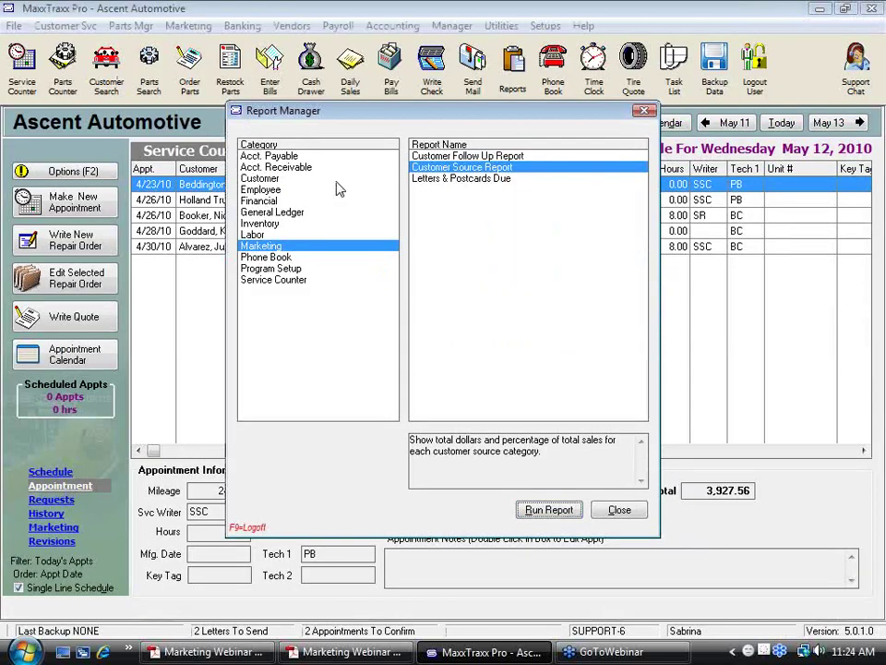
{"action": "left_click", "coordinate": [619, 510]}
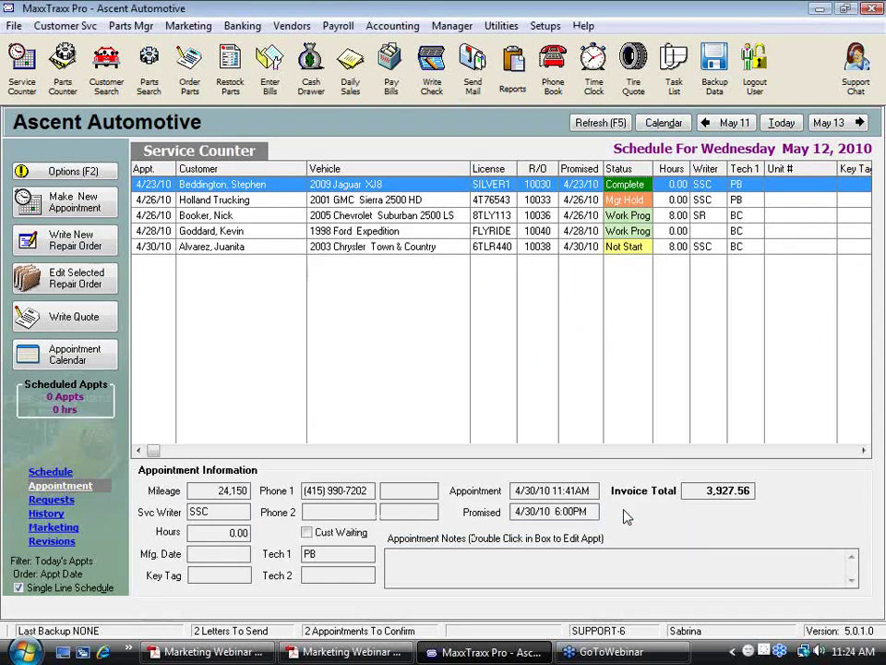
Open the list of marketing letters and postcards and view the properties of the Thanks letter without changing them
{"action": "left_click", "coordinate": [184, 28]}
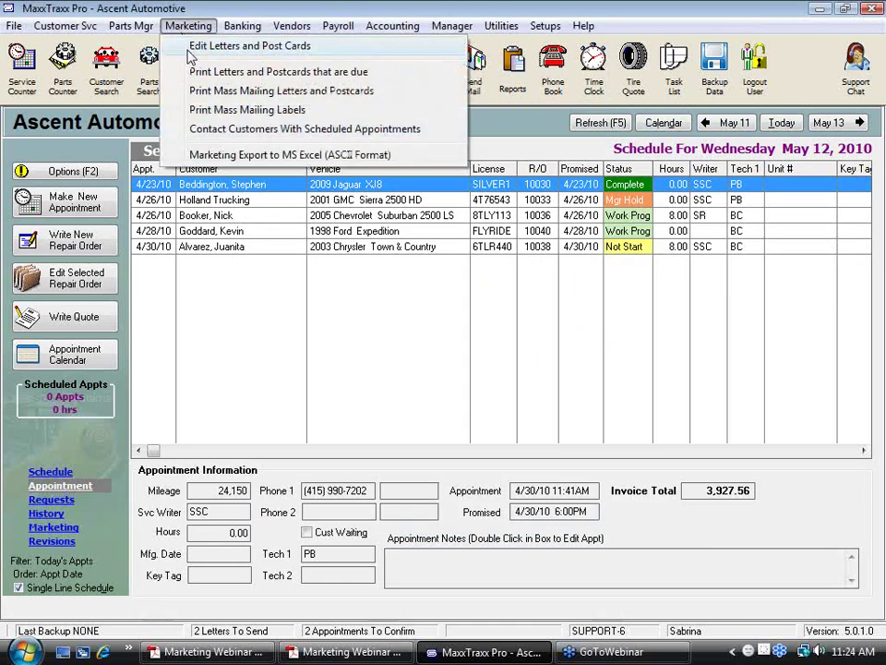
{"action": "left_click", "coordinate": [250, 53]}
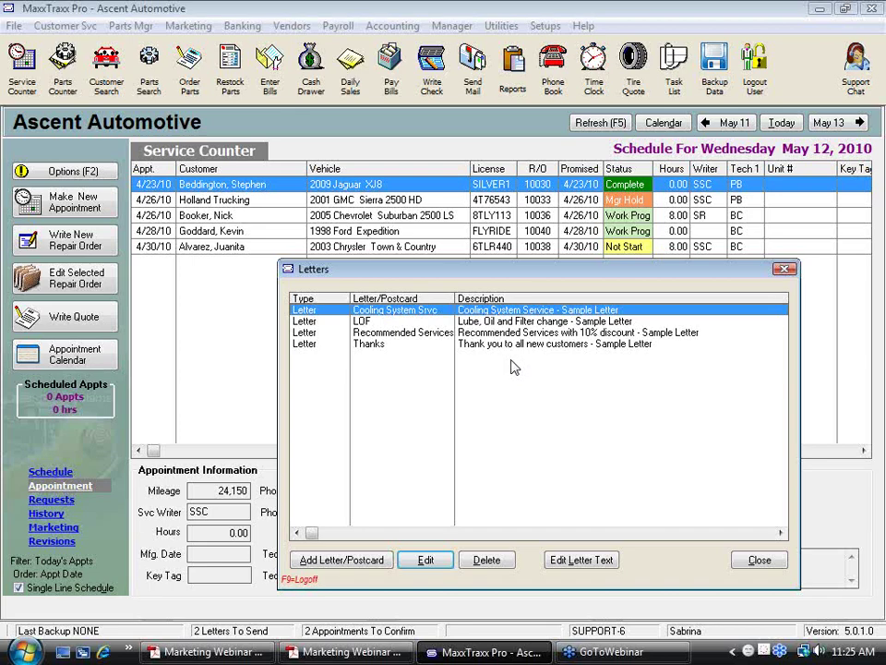
{"action": "left_click", "coordinate": [524, 344]}
{"action": "double_click", "coordinate": [522, 345]}
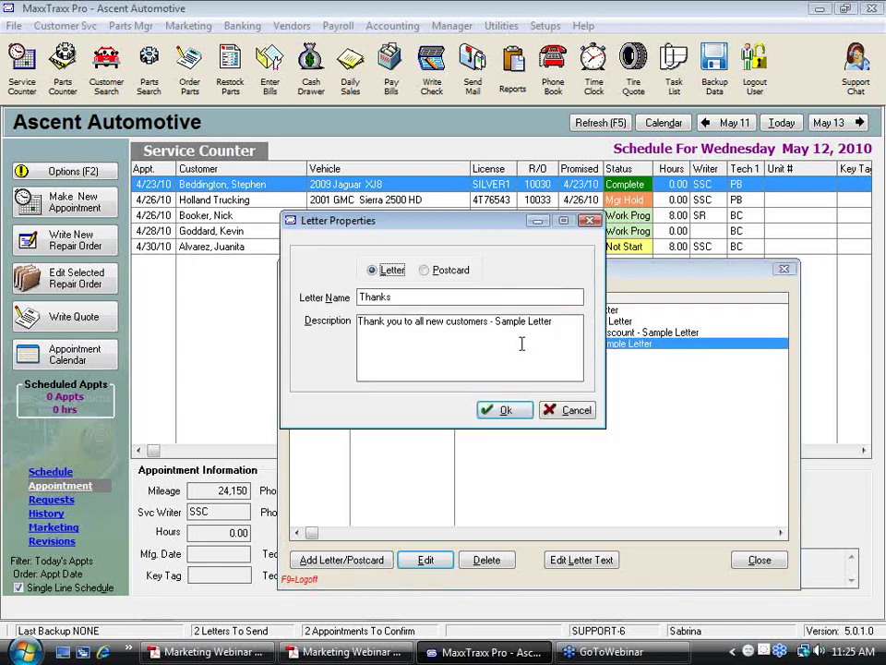
{"action": "left_click", "coordinate": [577, 410]}
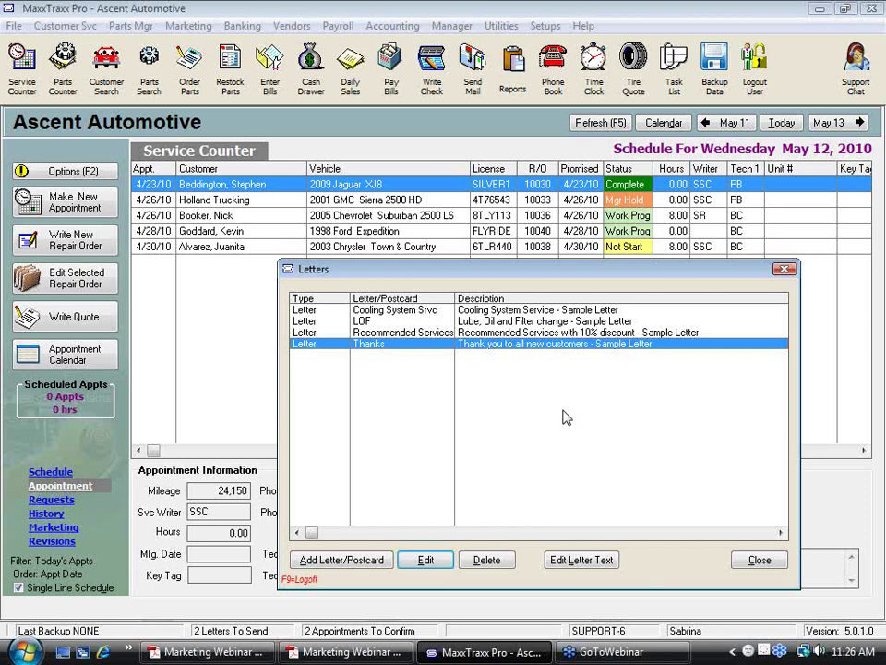
Inspect the Thanks letter's text, its available merge fields and a preview with merged customer data, then close the letter
{"action": "left_click", "coordinate": [582, 559]}
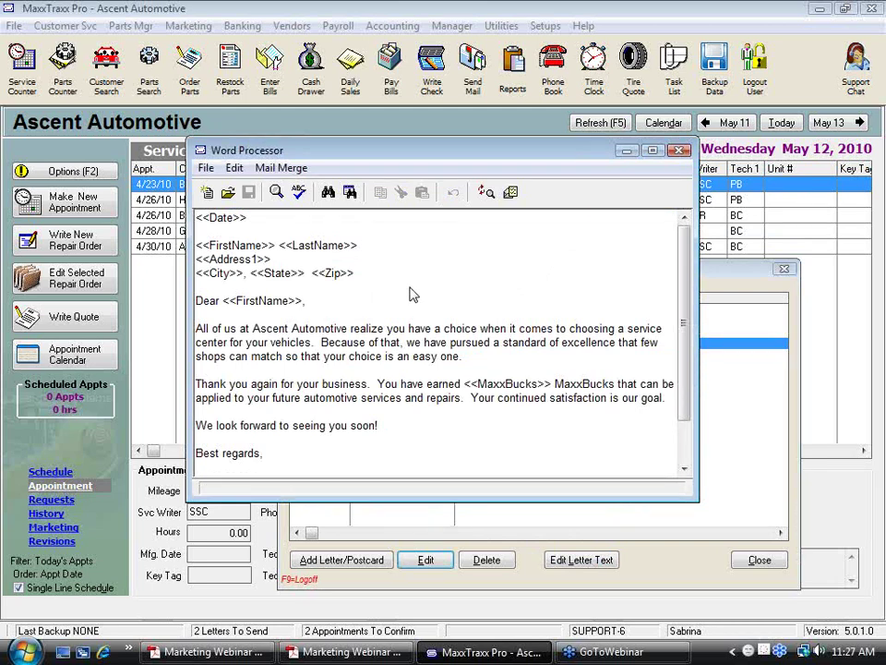
{"action": "left_click", "coordinate": [511, 192]}
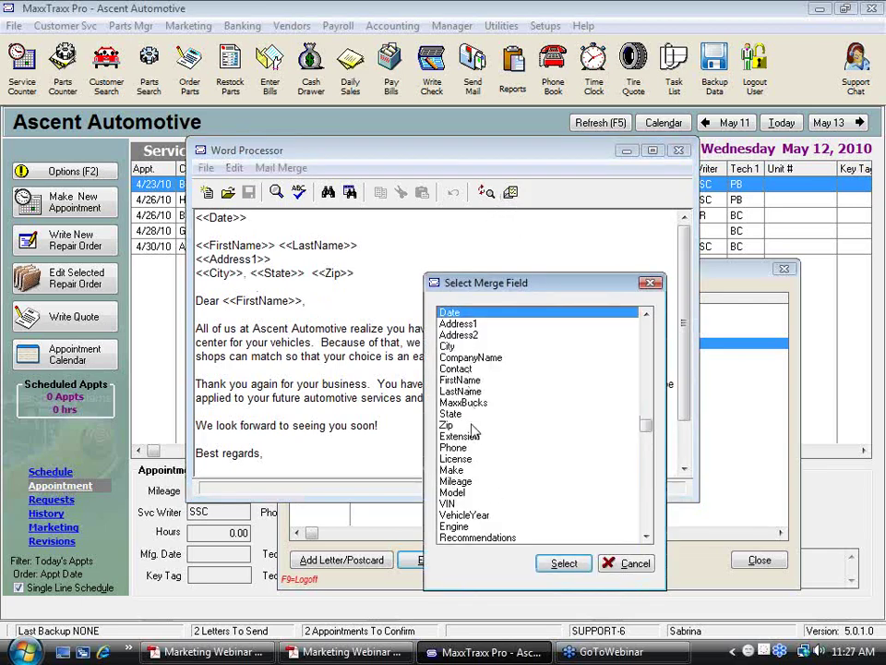
{"action": "left_click", "coordinate": [635, 563]}
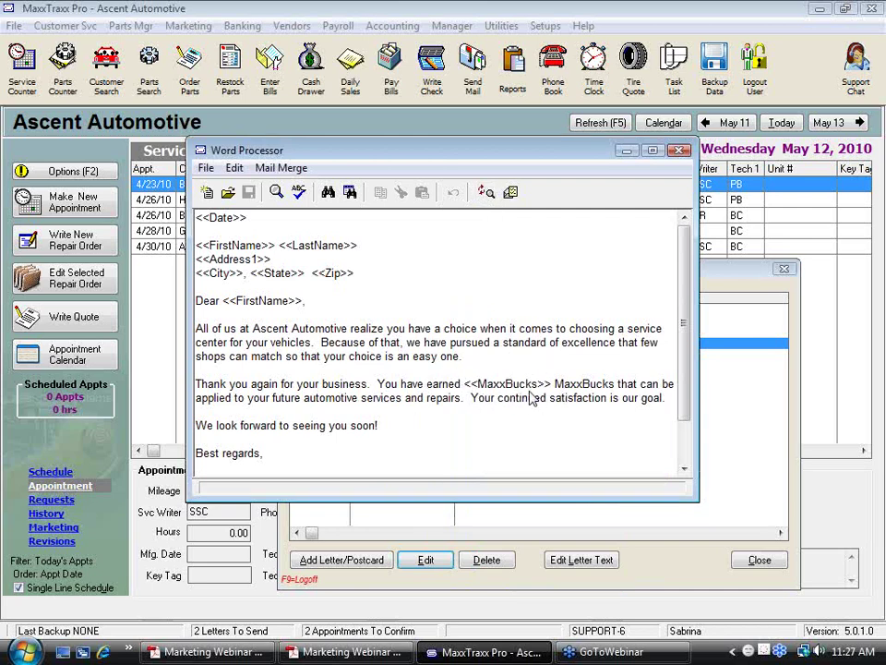
{"action": "left_click", "coordinate": [487, 192]}
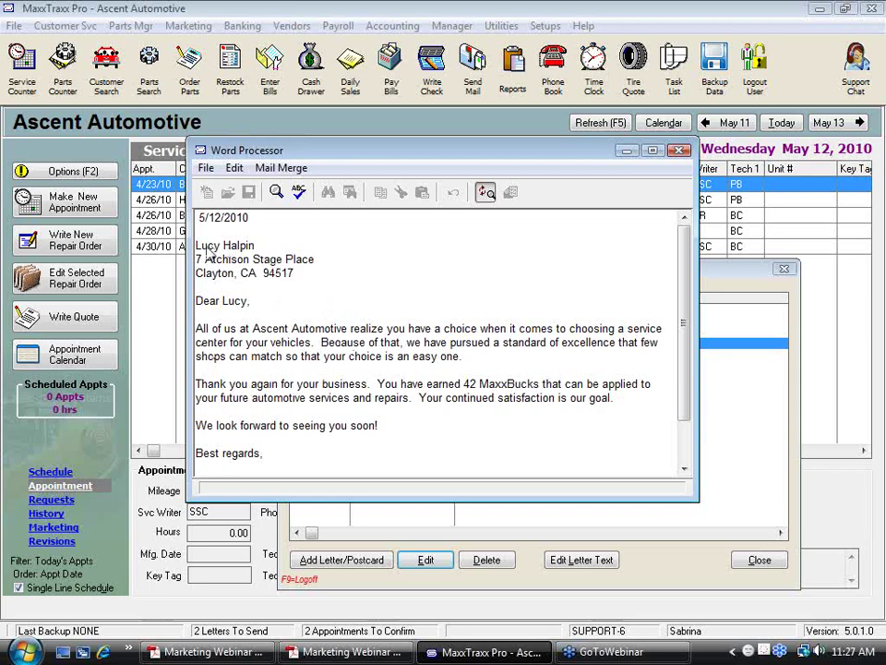
{"action": "left_click", "coordinate": [485, 193]}
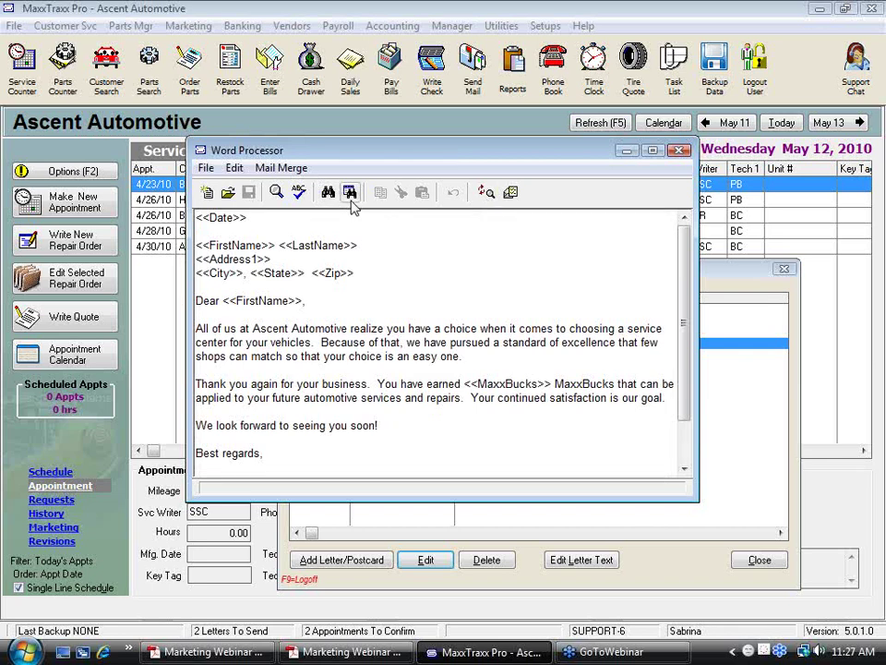
{"action": "left_click", "coordinate": [680, 150]}
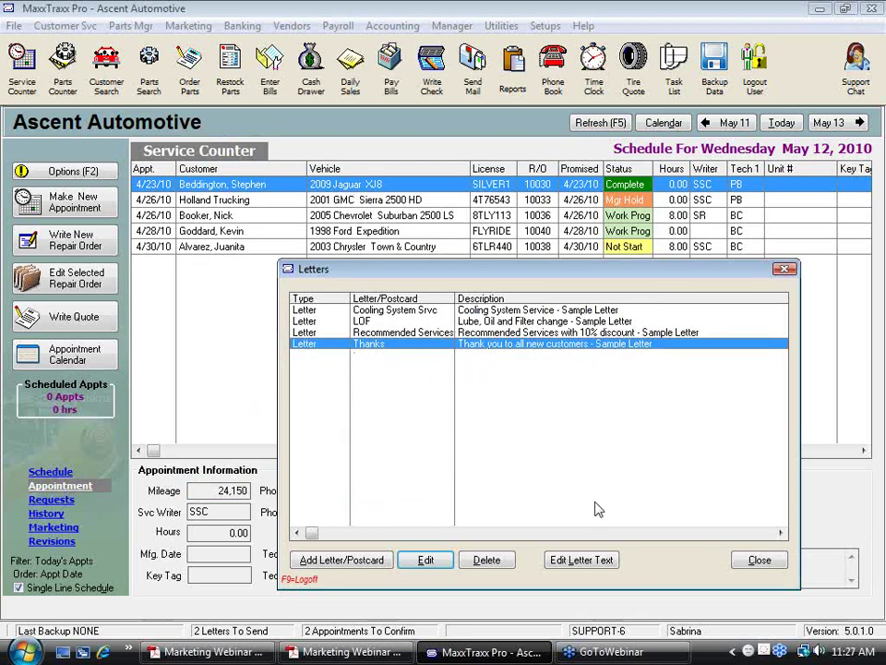
Start a new postcard record, discard it without saving and close the letters list
{"action": "left_click", "coordinate": [378, 562]}
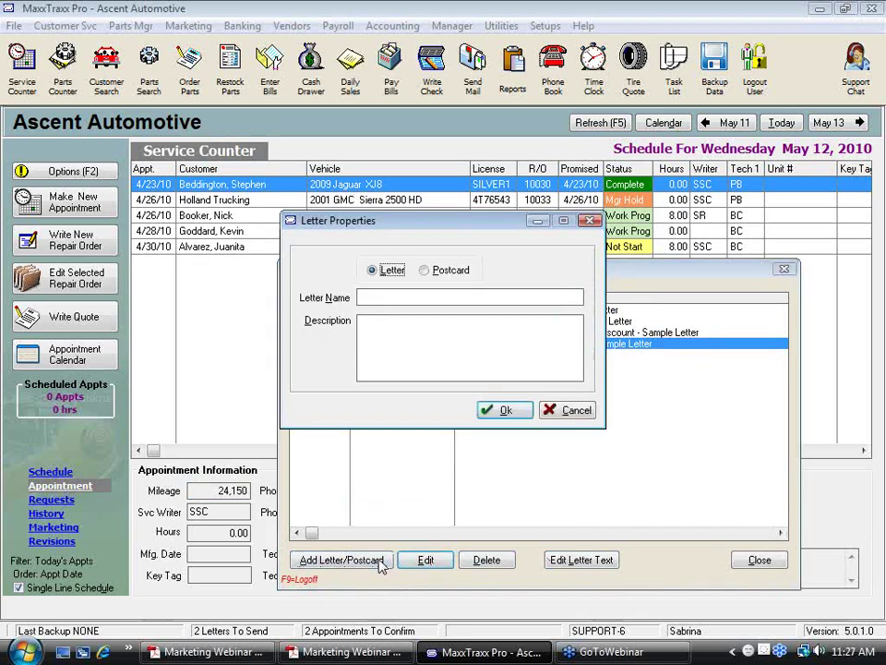
{"action": "left_click", "coordinate": [424, 270]}
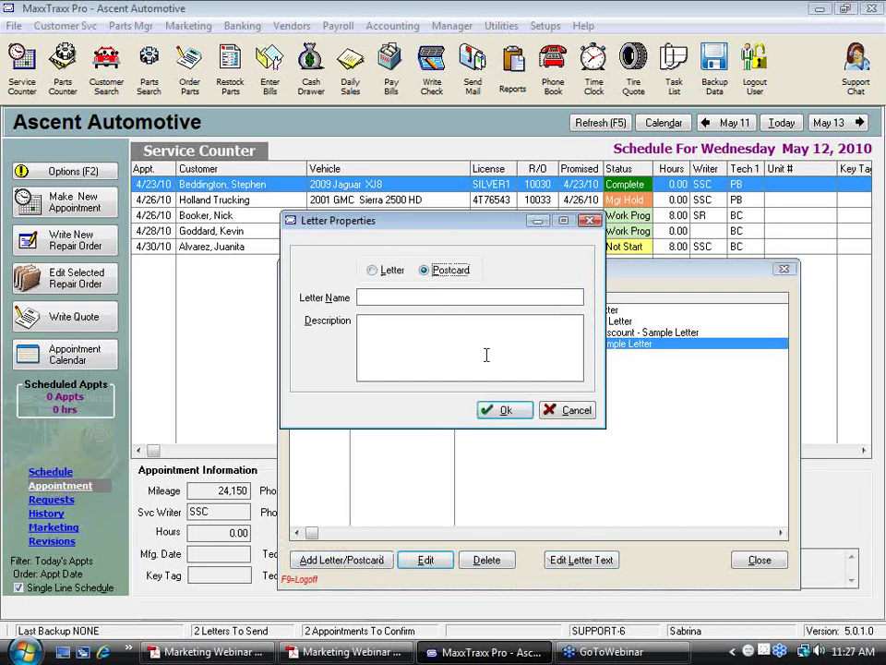
{"action": "left_click", "coordinate": [588, 412]}
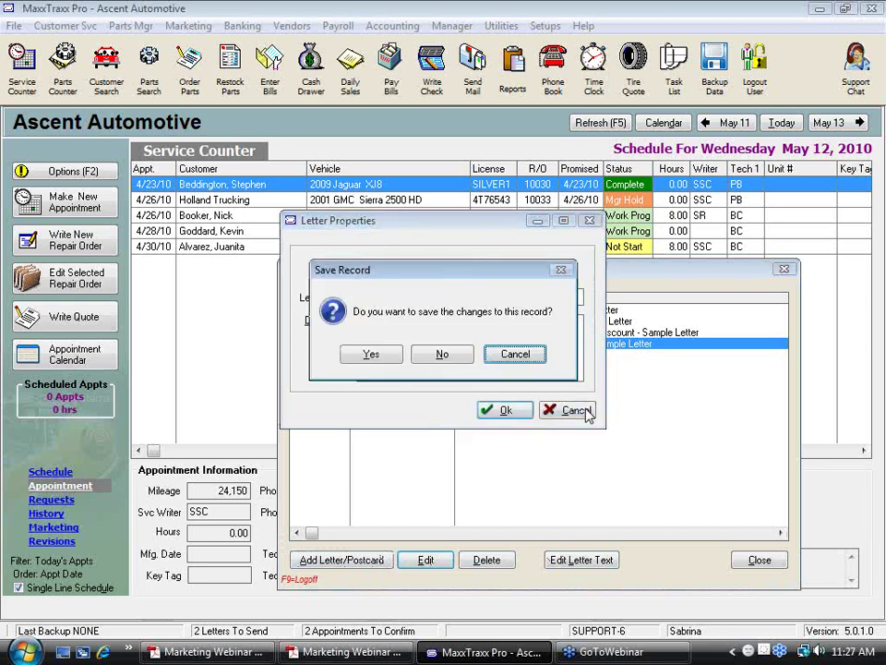
{"action": "left_click", "coordinate": [448, 360]}
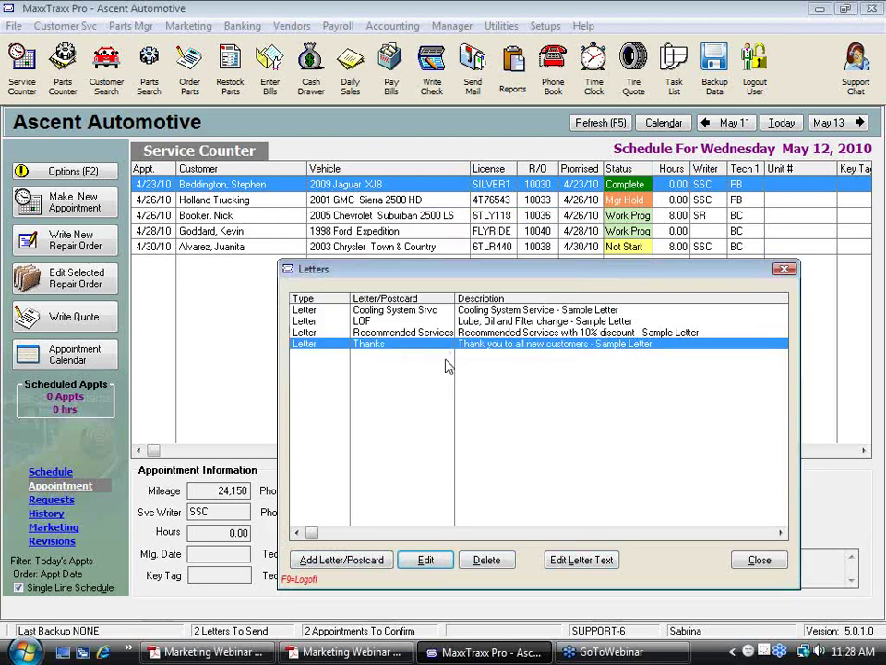
{"action": "left_click", "coordinate": [763, 563]}
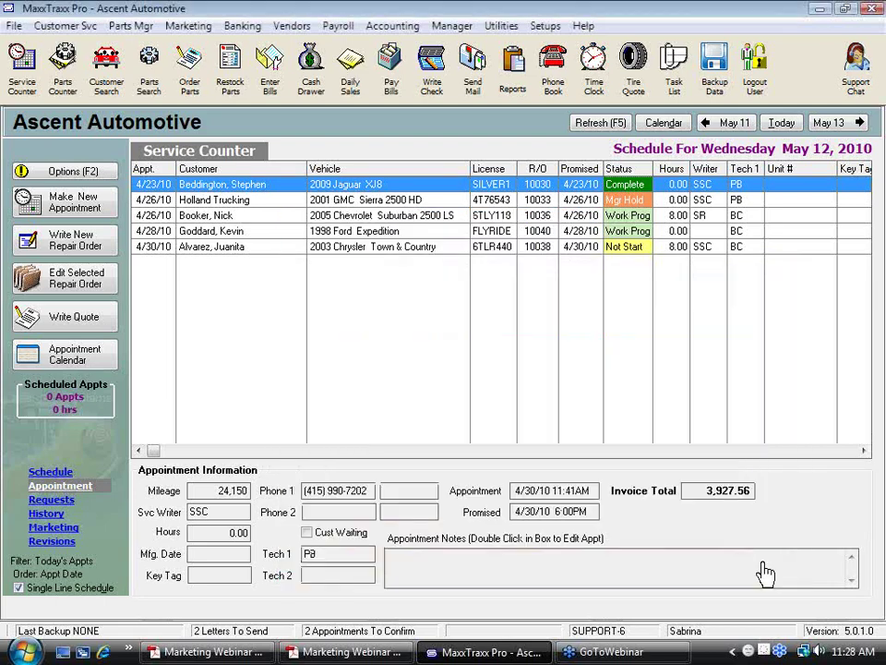
Review the printing defaults and available postcard sizes in Program Setup, then close the setup without changes
{"action": "left_click", "coordinate": [547, 25]}
{"action": "left_click", "coordinate": [558, 44]}
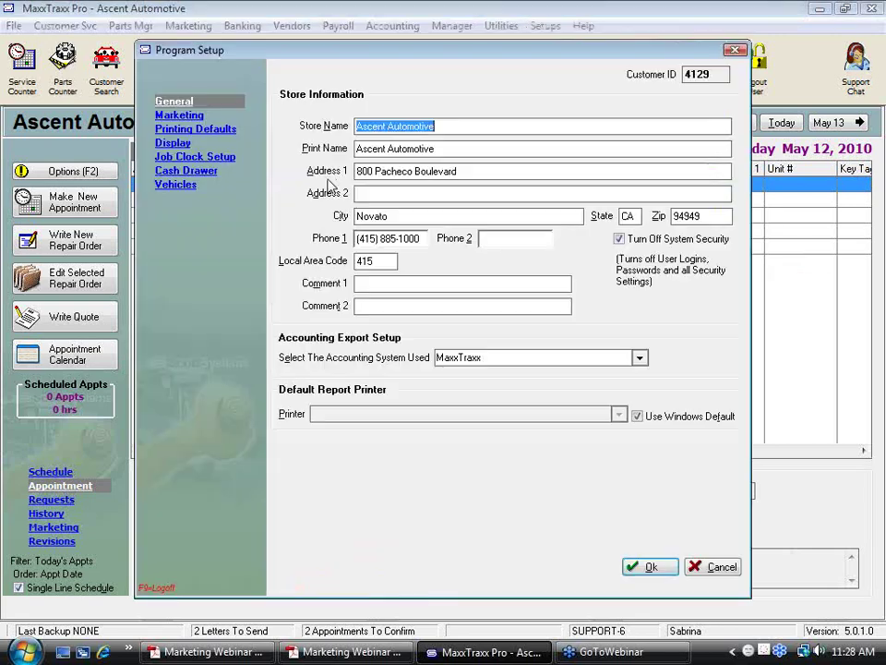
{"action": "left_click", "coordinate": [197, 129]}
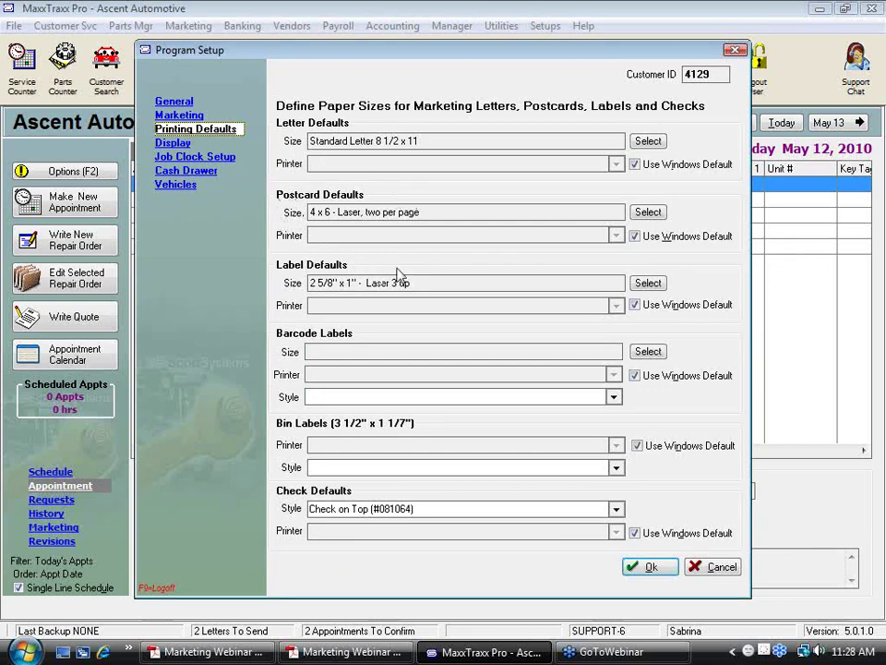
{"action": "left_click", "coordinate": [651, 212]}
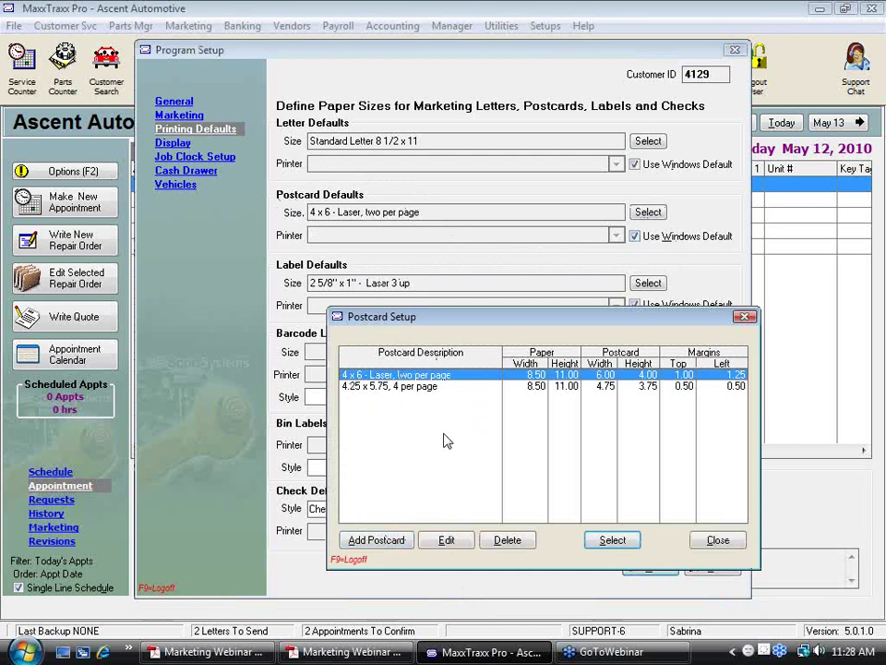
{"action": "left_click", "coordinate": [718, 539]}
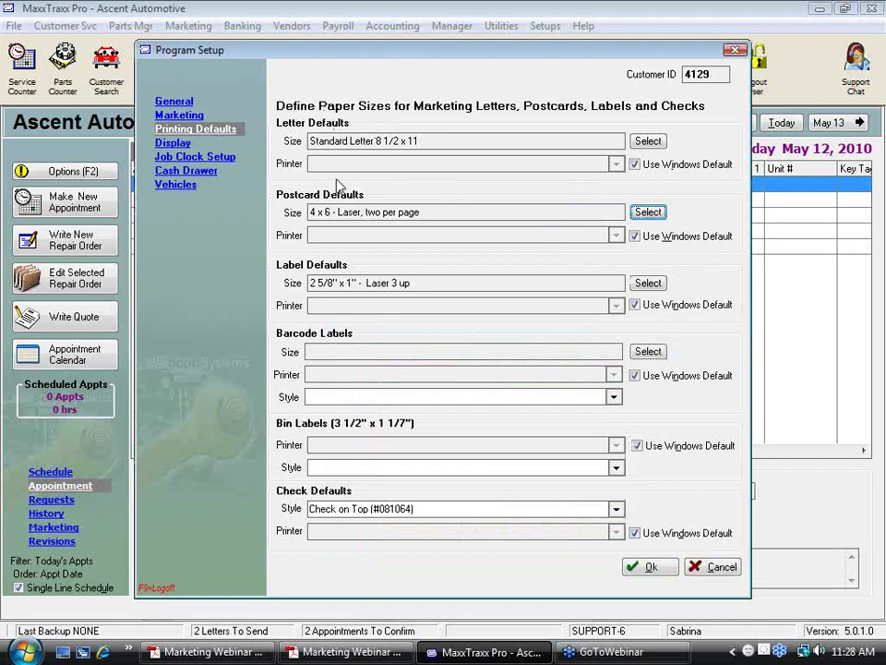
{"action": "left_click", "coordinate": [735, 49]}
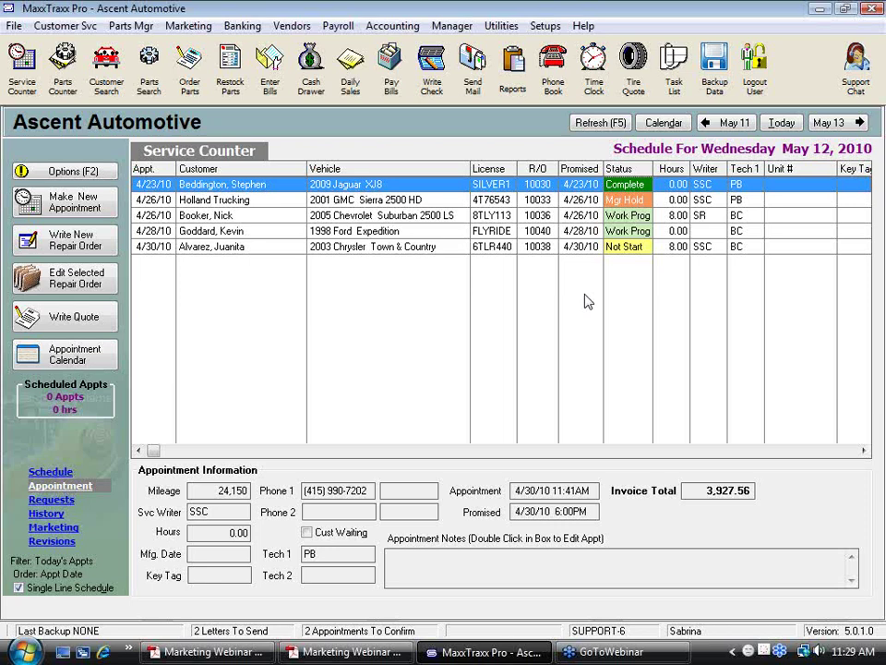
Start a mass mailing with the Cooling System Srvc letter and view its zip code and customer name criteria
{"action": "left_click", "coordinate": [196, 30]}
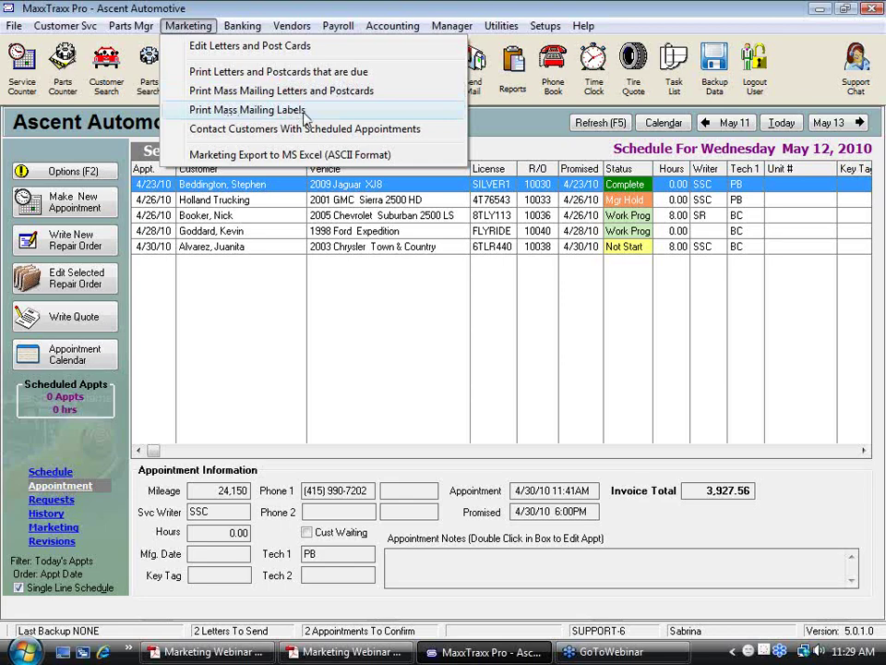
{"action": "left_click", "coordinate": [329, 99]}
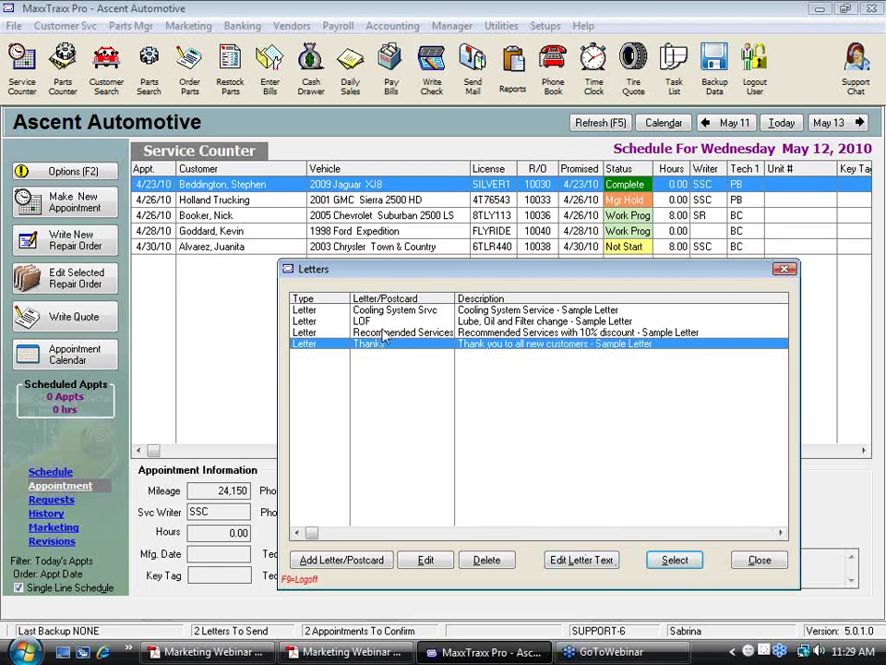
{"action": "left_click", "coordinate": [424, 311]}
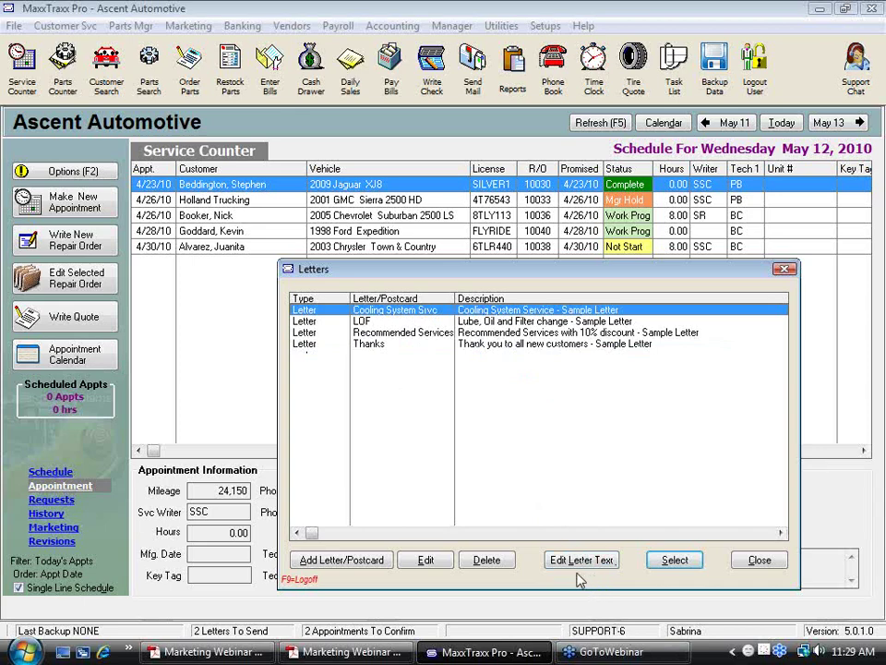
{"action": "left_click", "coordinate": [683, 560]}
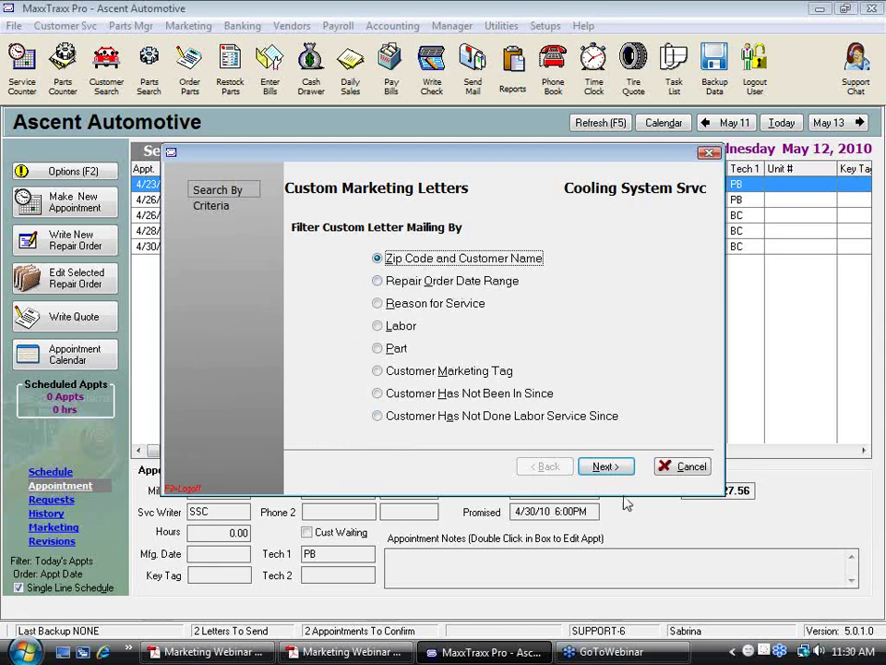
{"action": "left_click", "coordinate": [603, 466]}
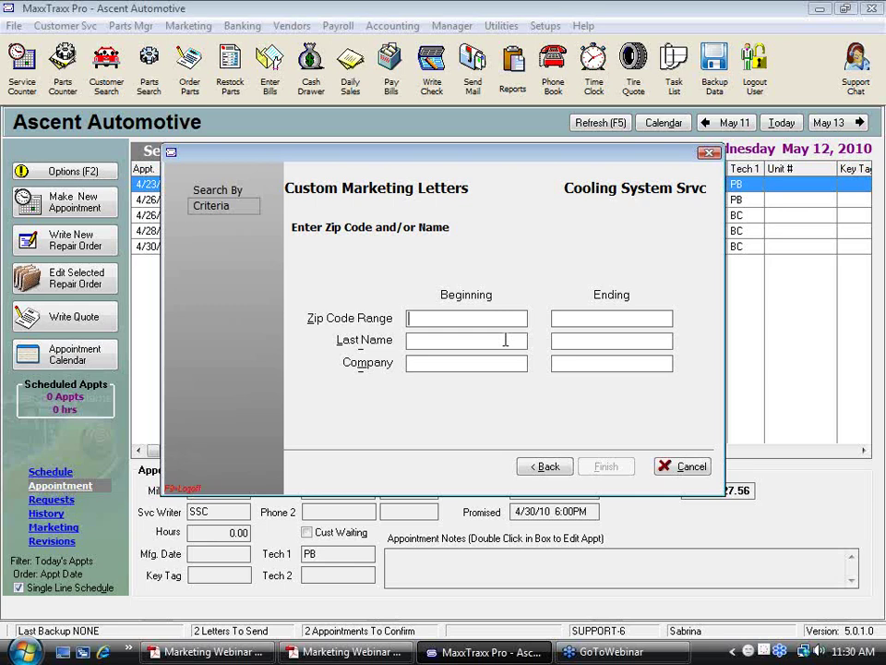
{"action": "left_click", "coordinate": [563, 472]}
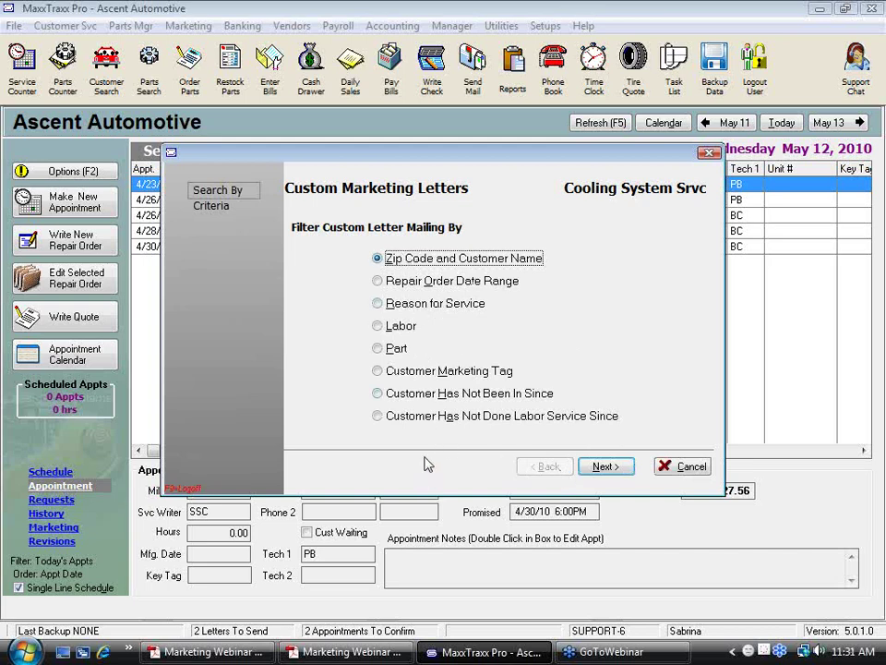
Filter the mailing by the service reason Alignment - Front and finish the criteria
{"action": "double_click", "coordinate": [378, 305]}
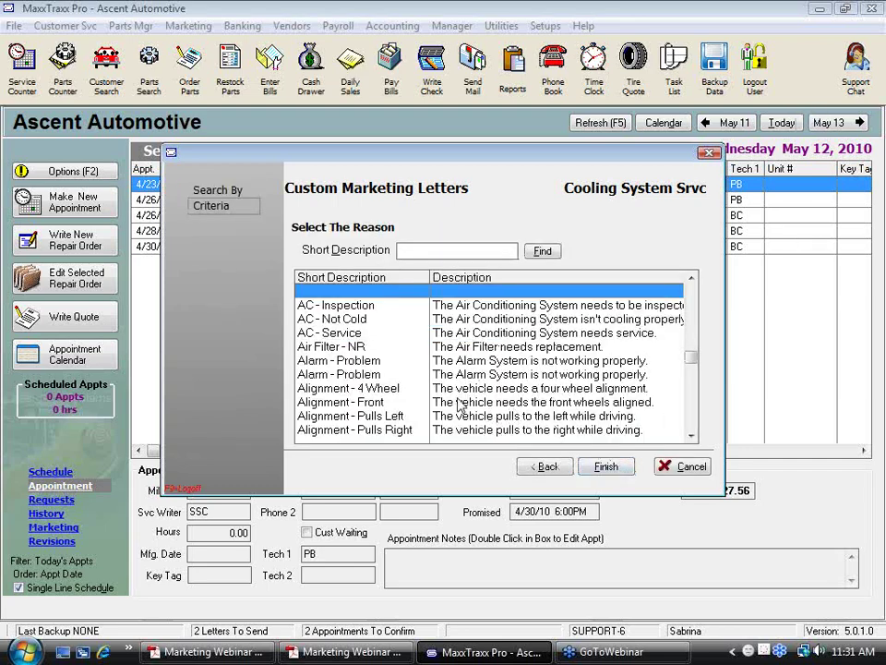
{"action": "left_click", "coordinate": [372, 403]}
{"action": "left_click", "coordinate": [606, 467]}
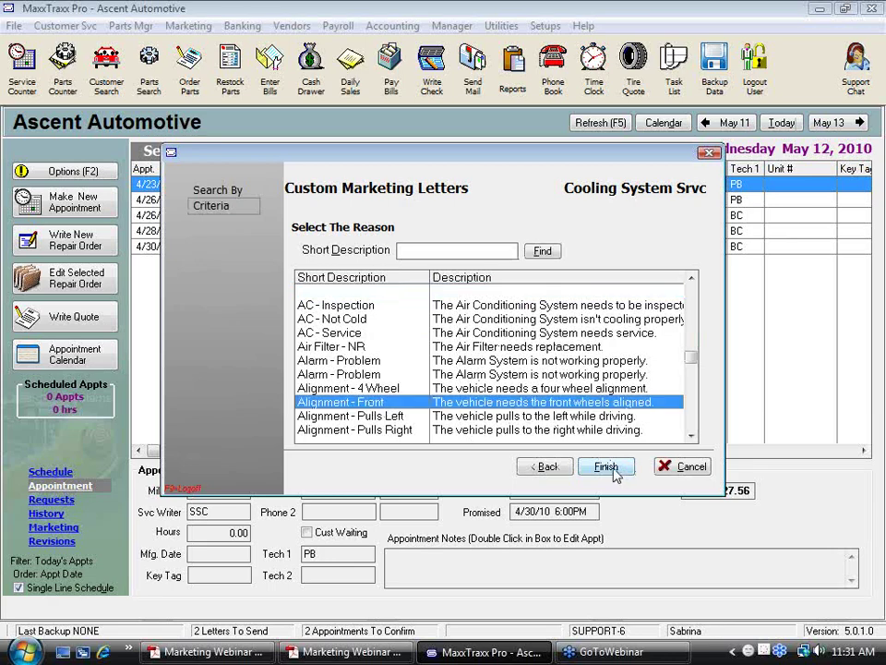
{"action": "left_click", "coordinate": [611, 469]}
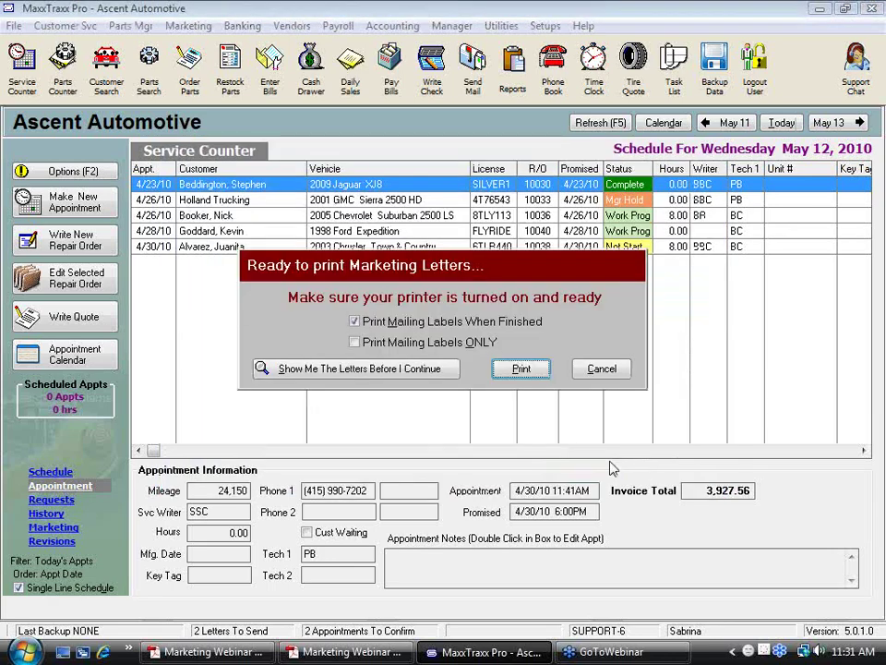
Preview several pages of the merged cooling system letters, then close the preview and cancel the printing
{"action": "left_click", "coordinate": [332, 369]}
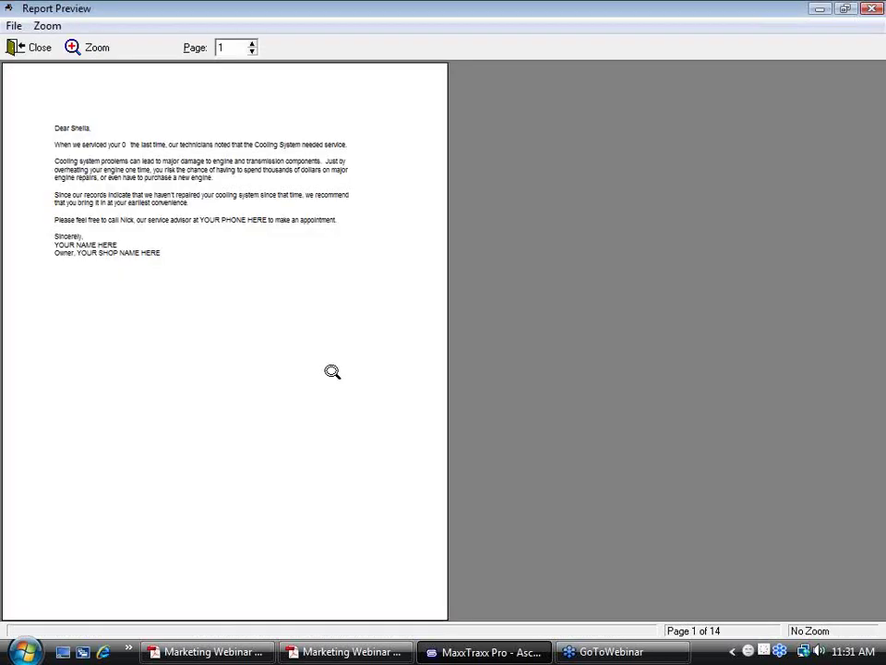
{"action": "left_click", "coordinate": [253, 44]}
{"action": "left_click", "coordinate": [253, 44]}
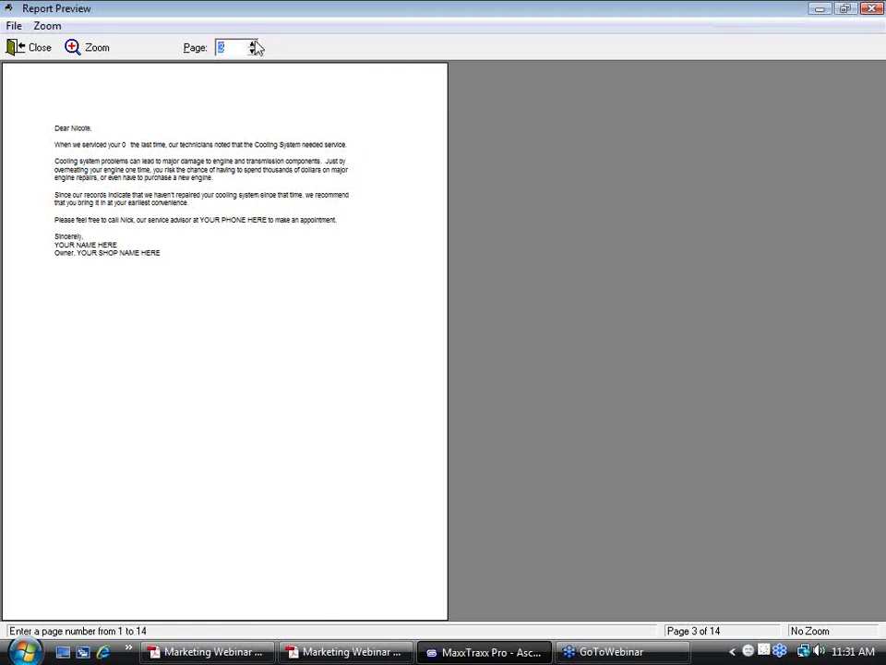
{"action": "left_click", "coordinate": [253, 53]}
{"action": "left_click", "coordinate": [253, 52]}
{"action": "left_click", "coordinate": [28, 47]}
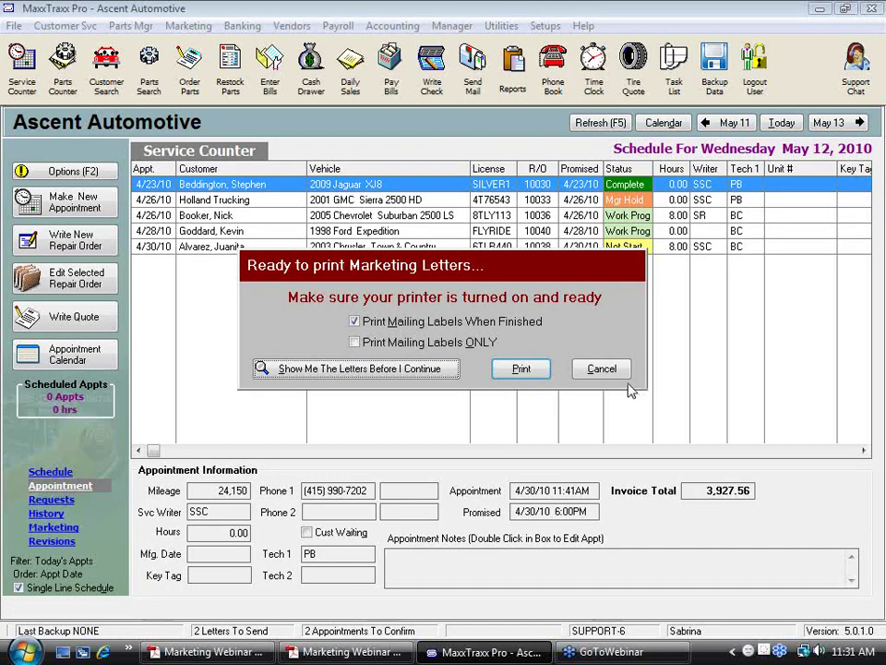
{"action": "left_click", "coordinate": [600, 371]}
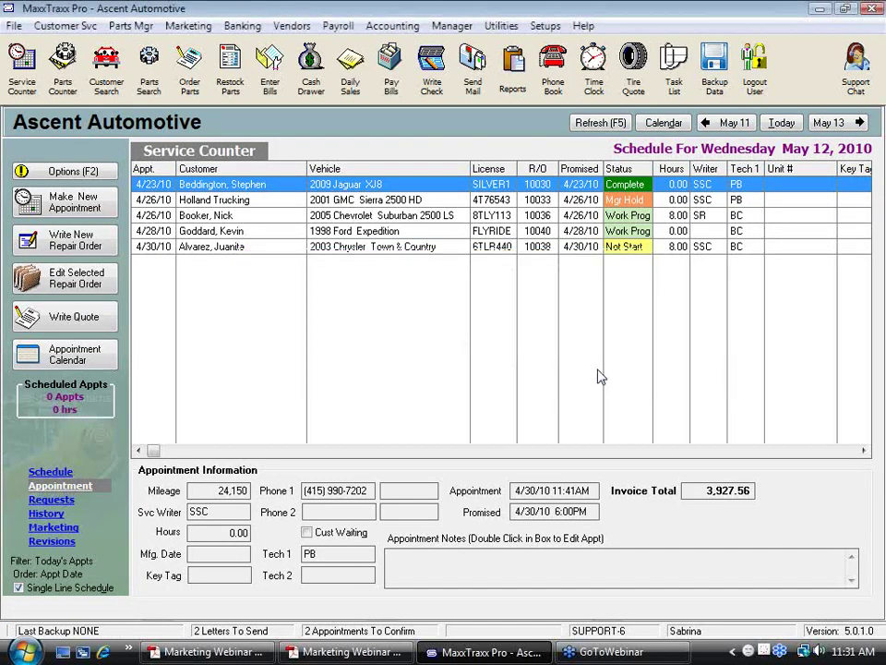
Start a mass mailing with the Thanks letter, filtered by the Brake Inspection labor
{"action": "left_click", "coordinate": [192, 27]}
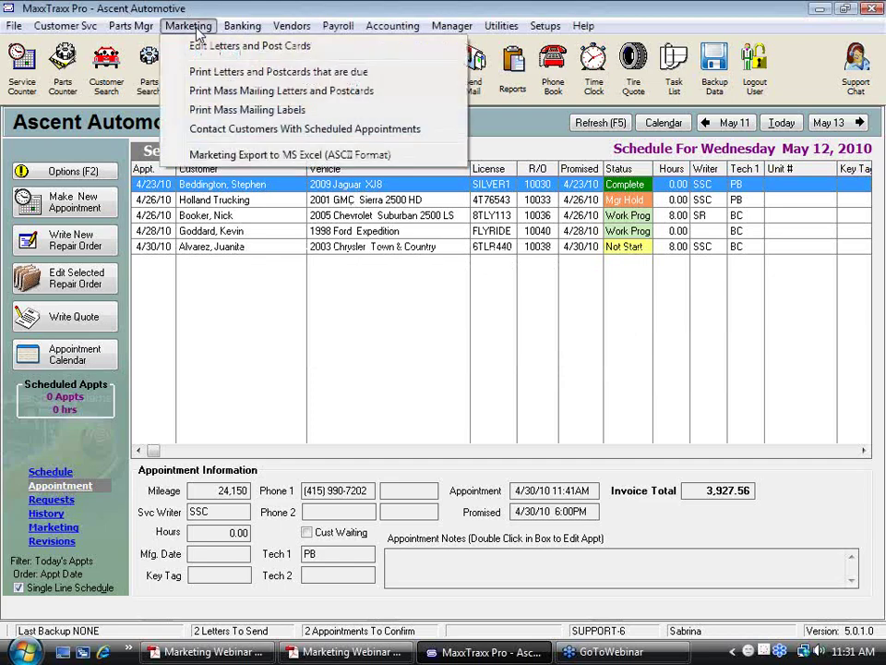
{"action": "left_click", "coordinate": [202, 90]}
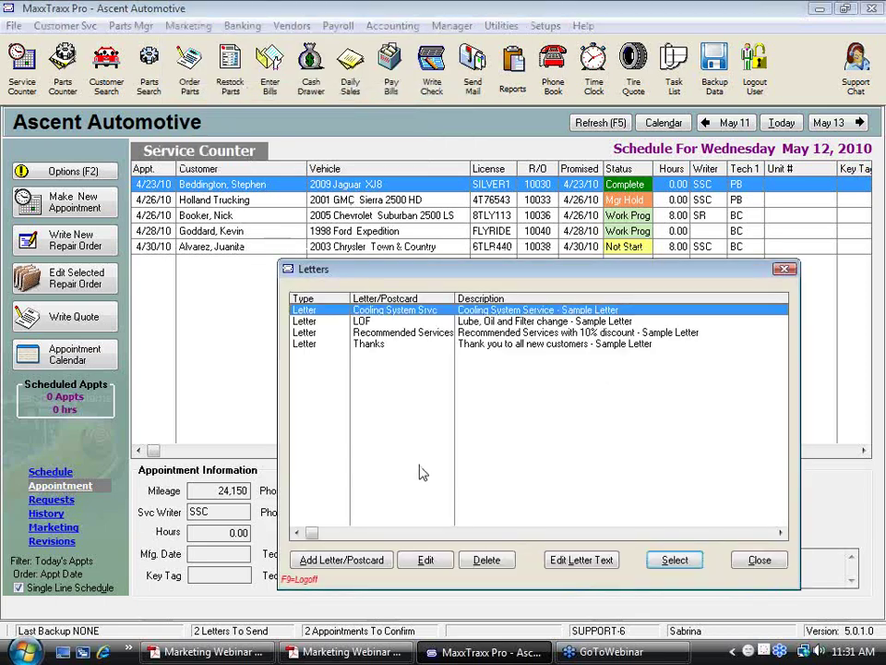
{"action": "double_click", "coordinate": [368, 345]}
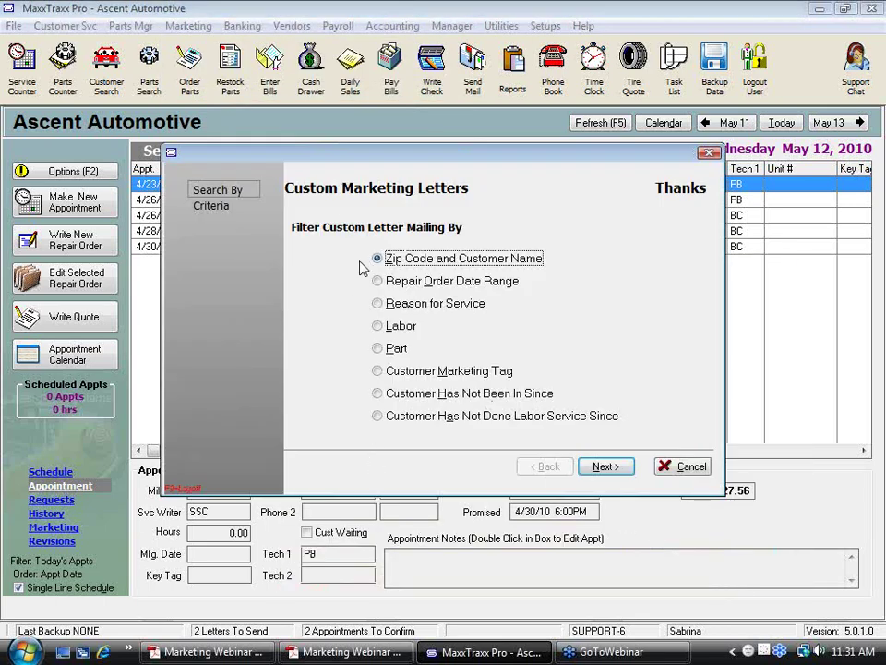
{"action": "double_click", "coordinate": [379, 326]}
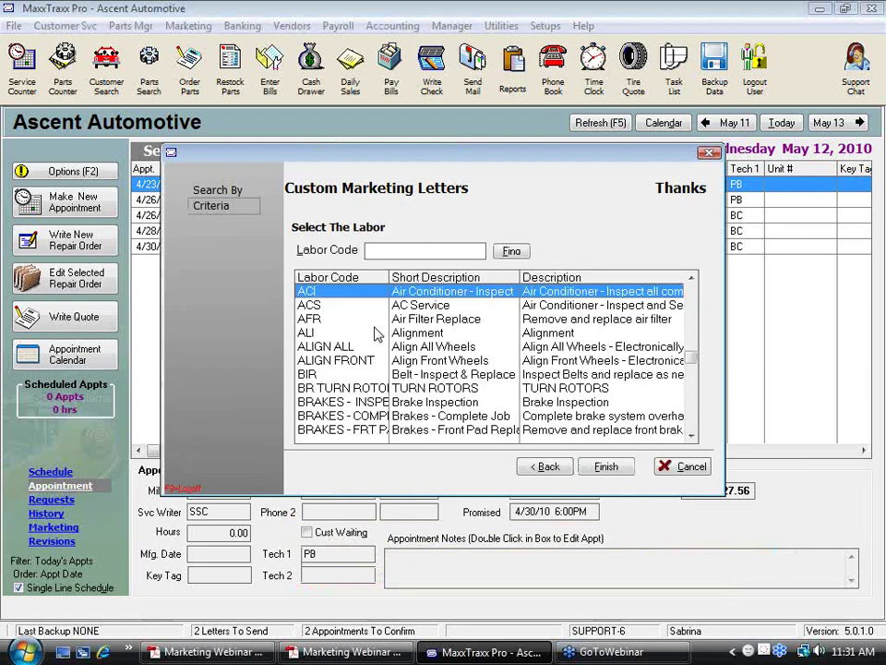
{"action": "left_click", "coordinate": [418, 404]}
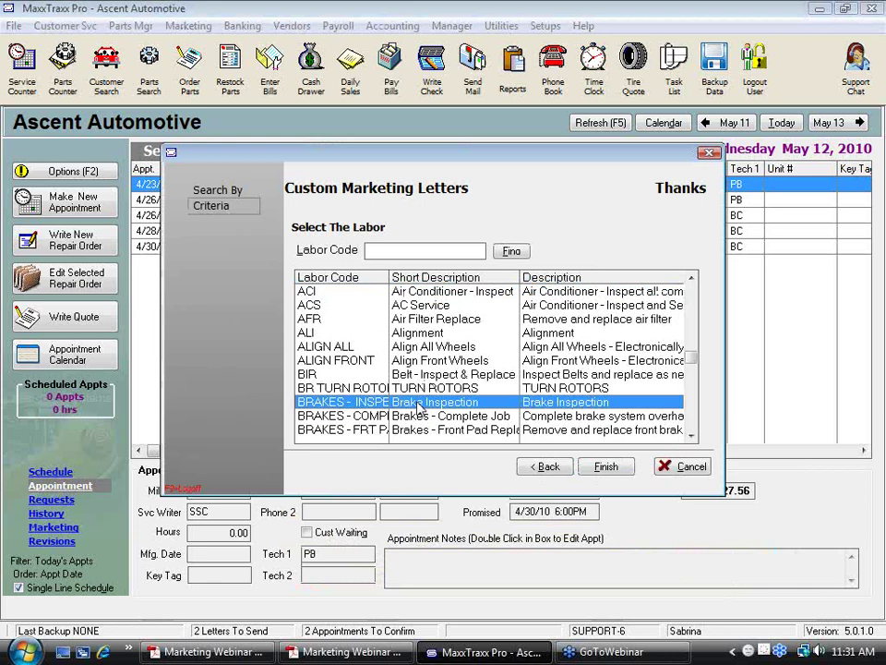
Review the service reason and labor filter lists for the Thanks mailing, then cancel the mailing
{"action": "left_click", "coordinate": [541, 466]}
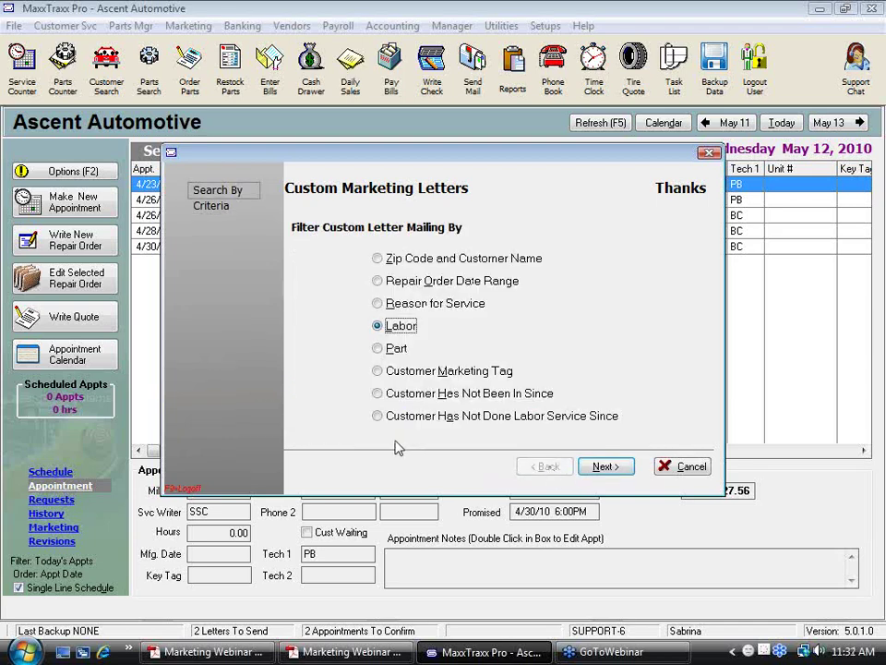
{"action": "double_click", "coordinate": [377, 304]}
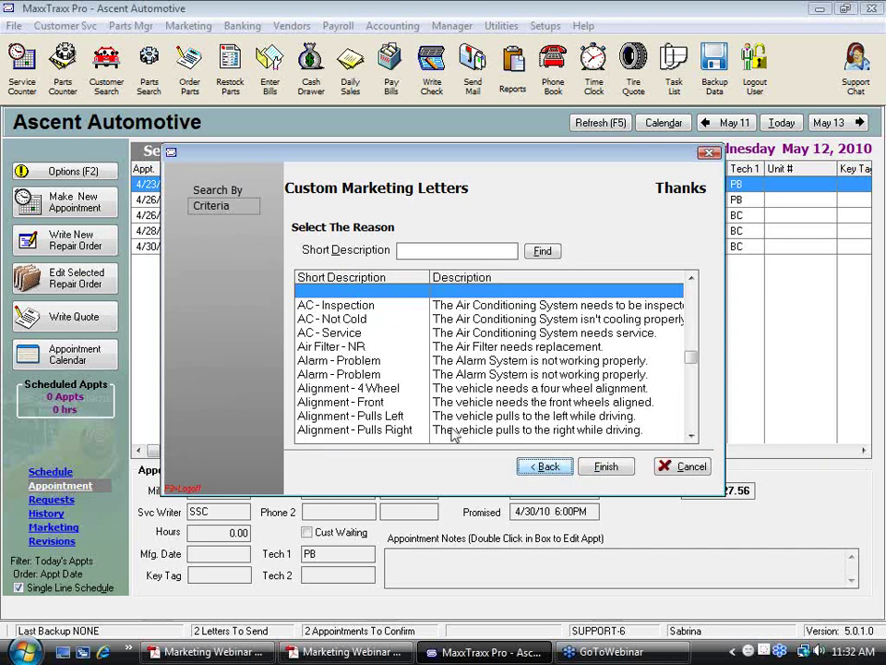
{"action": "left_click", "coordinate": [547, 467]}
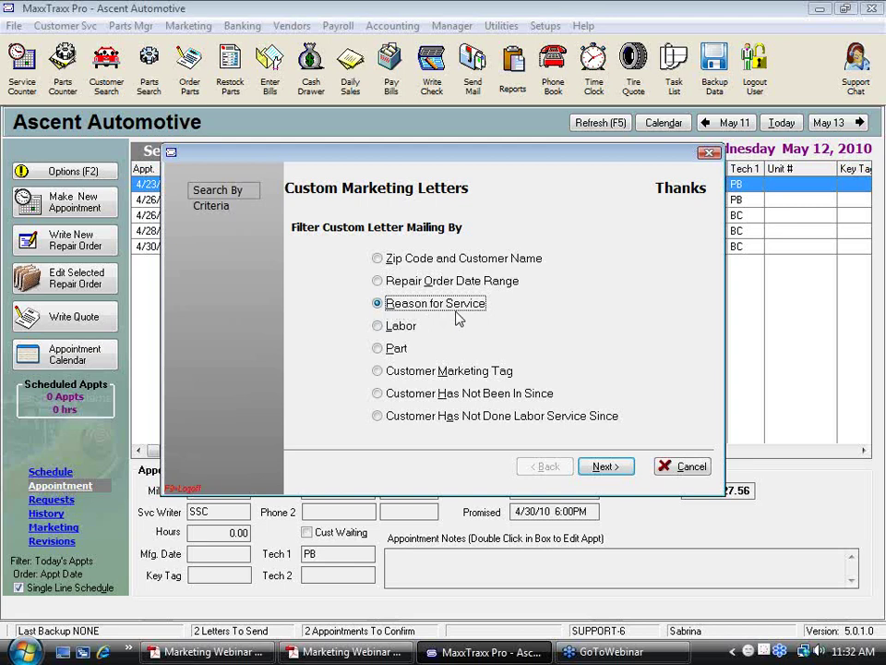
{"action": "double_click", "coordinate": [378, 326]}
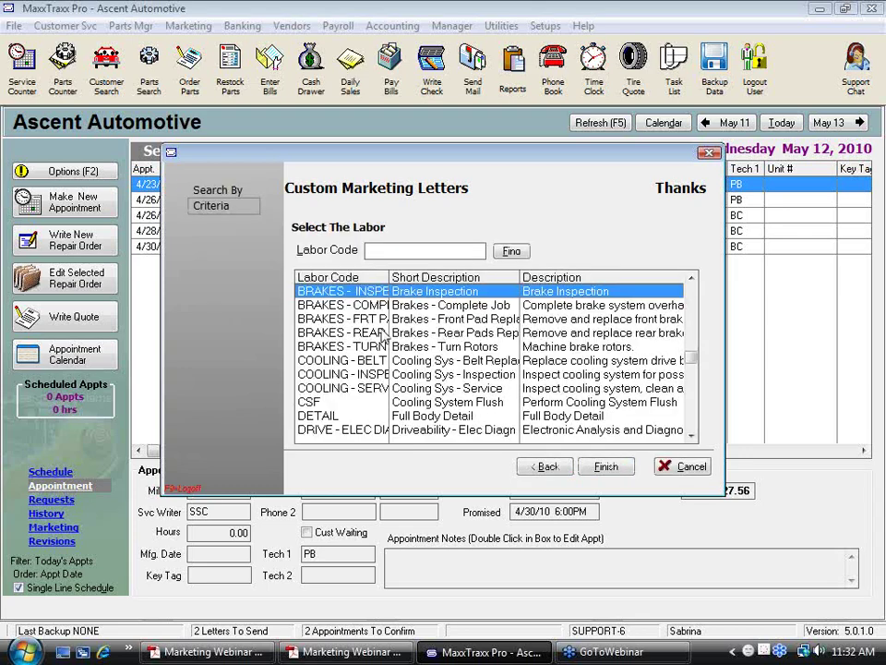
{"action": "left_click", "coordinate": [542, 466]}
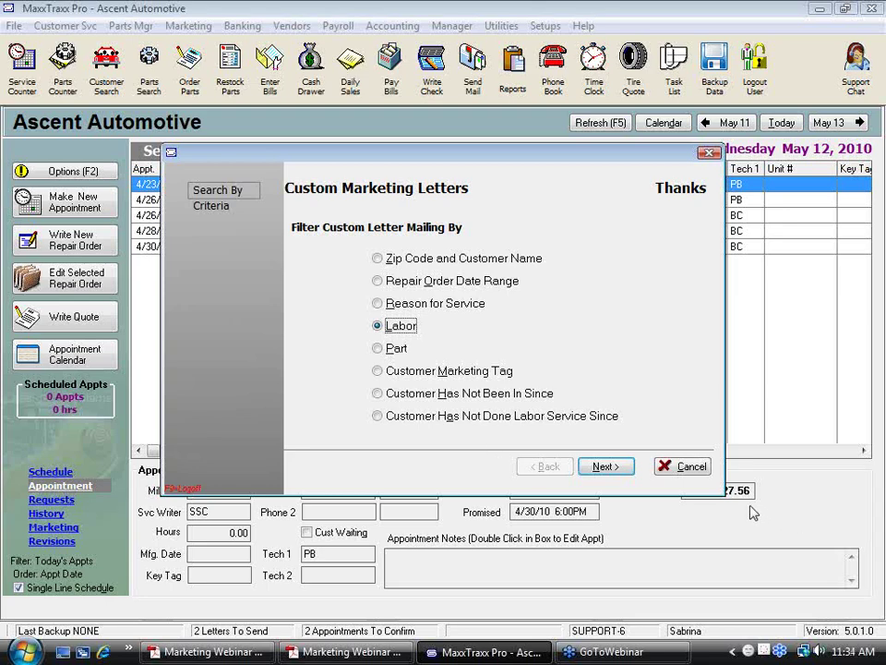
{"action": "left_click", "coordinate": [687, 467]}
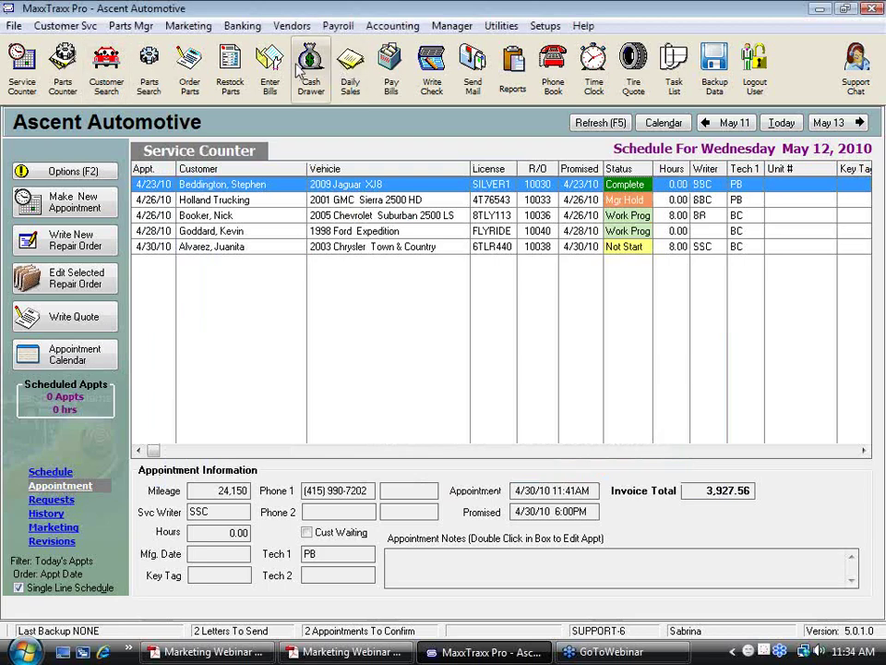
Open the list of letters and postcards and view the Thanks letter's text, then close the word processor
{"action": "left_click", "coordinate": [198, 29]}
{"action": "left_click", "coordinate": [180, 42]}
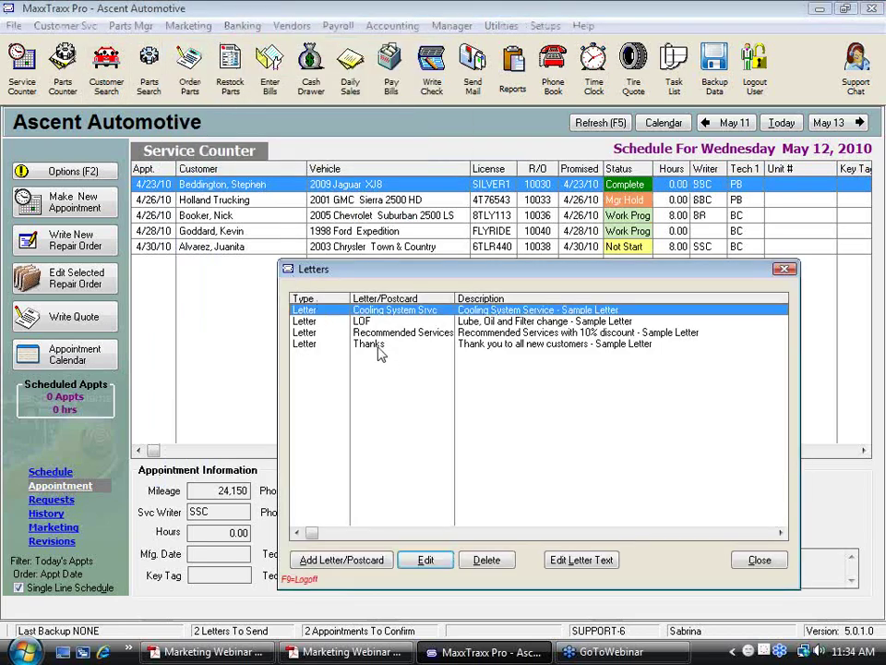
{"action": "left_click", "coordinate": [379, 347]}
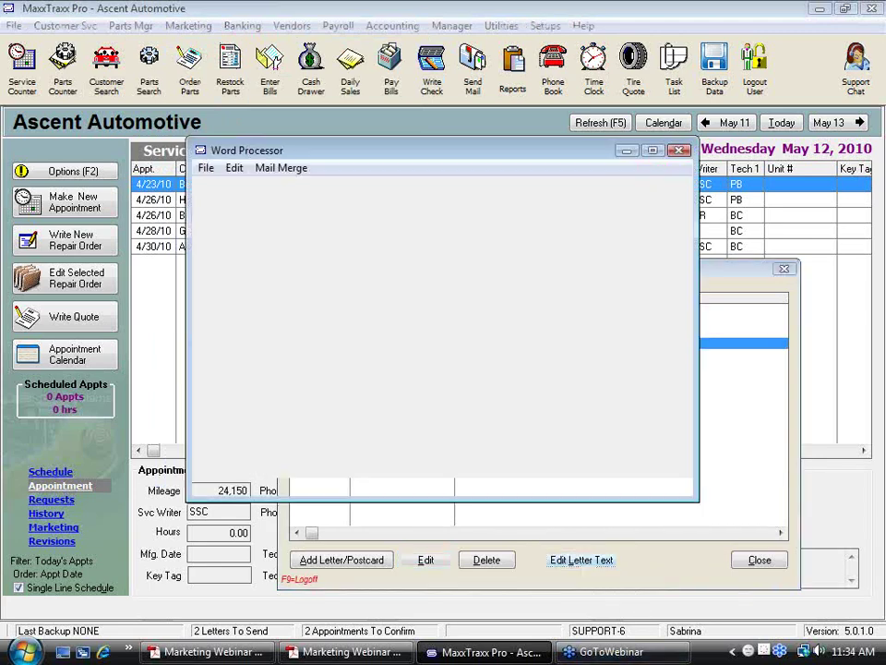
{"action": "left_click", "coordinate": [585, 562]}
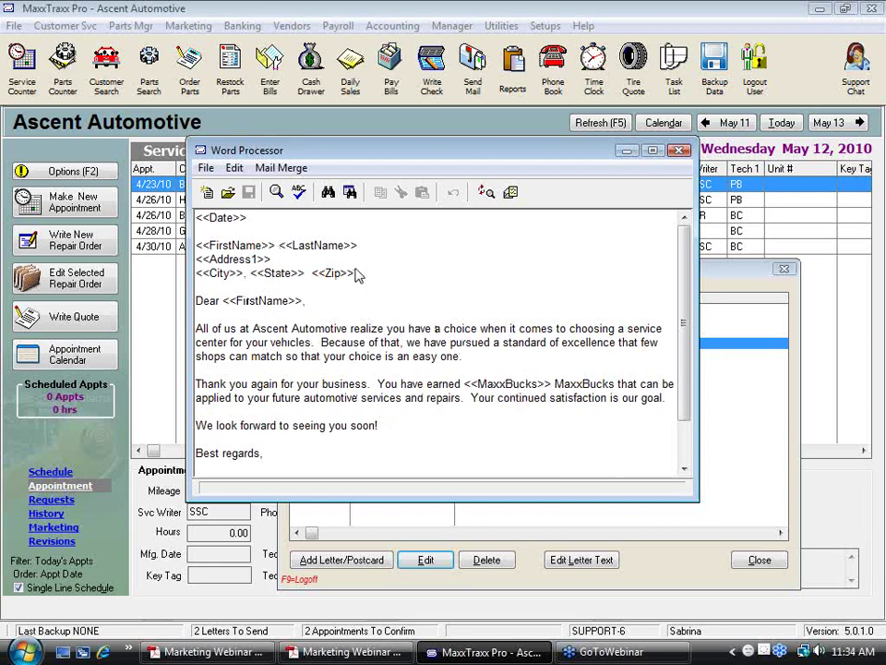
{"action": "left_click", "coordinate": [679, 149]}
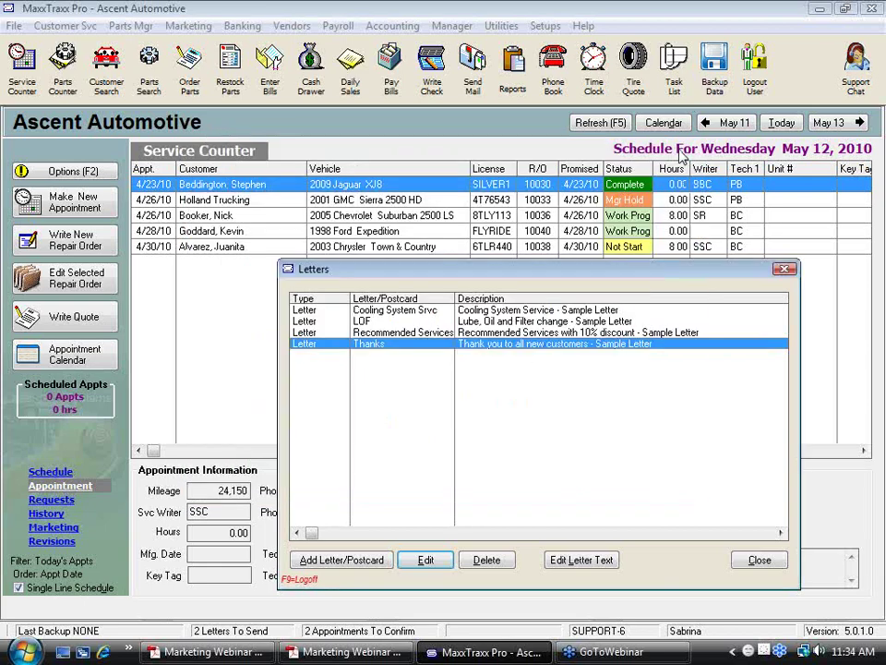
View the text of the Recommended Services letter, then close the word processor and the letters list
{"action": "left_click", "coordinate": [435, 333]}
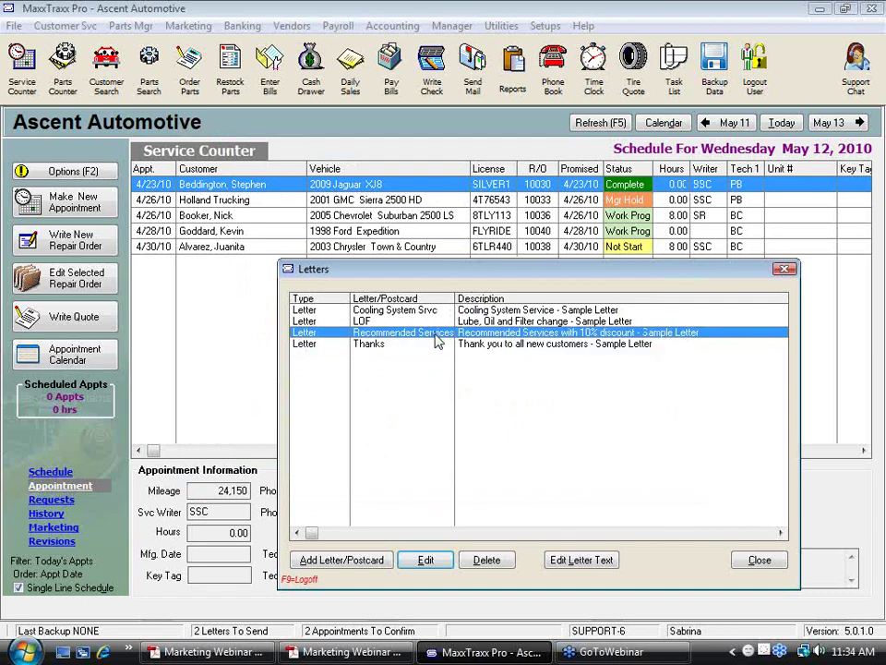
{"action": "left_click", "coordinate": [578, 560]}
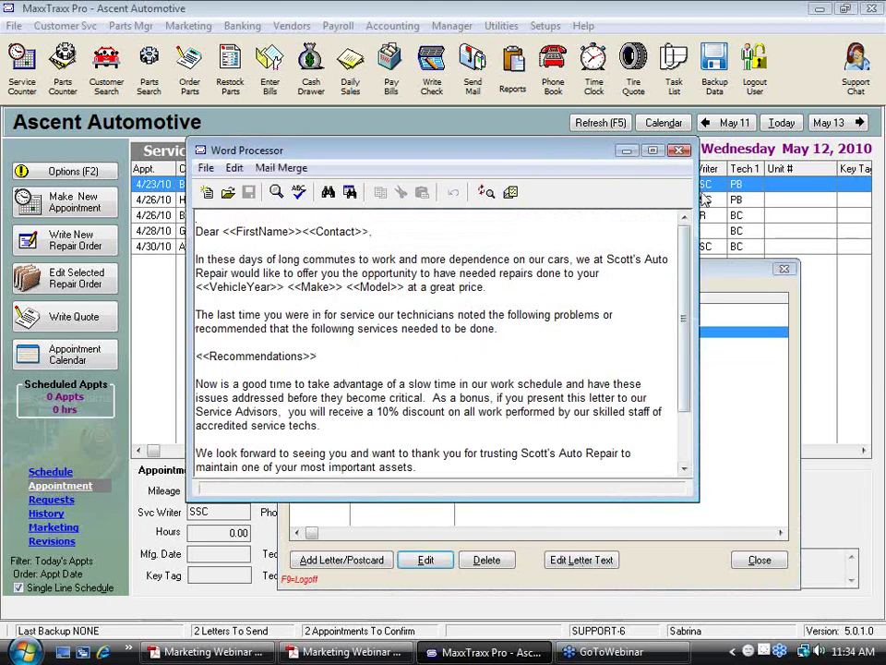
{"action": "left_click", "coordinate": [679, 150]}
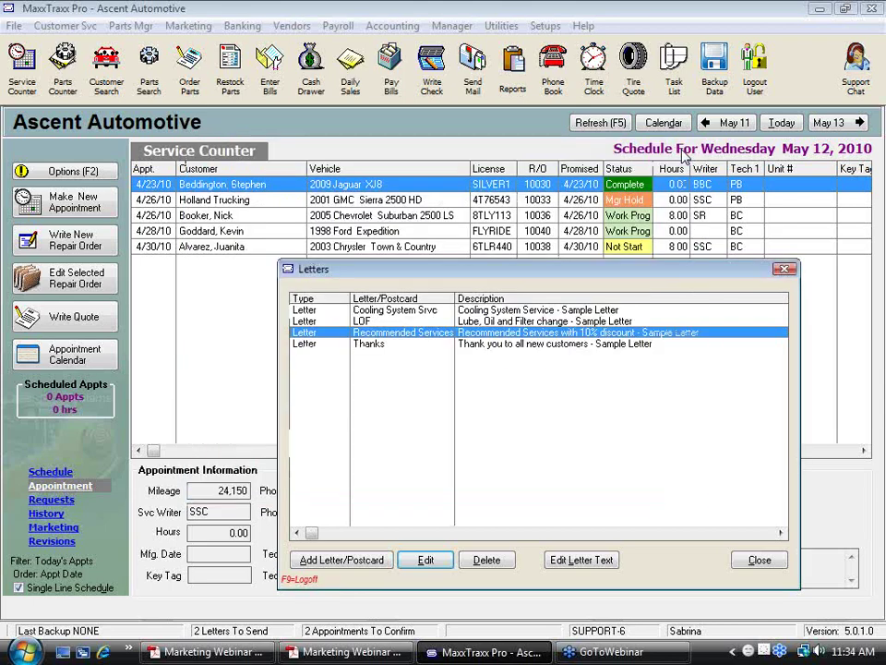
{"action": "left_click", "coordinate": [759, 560]}
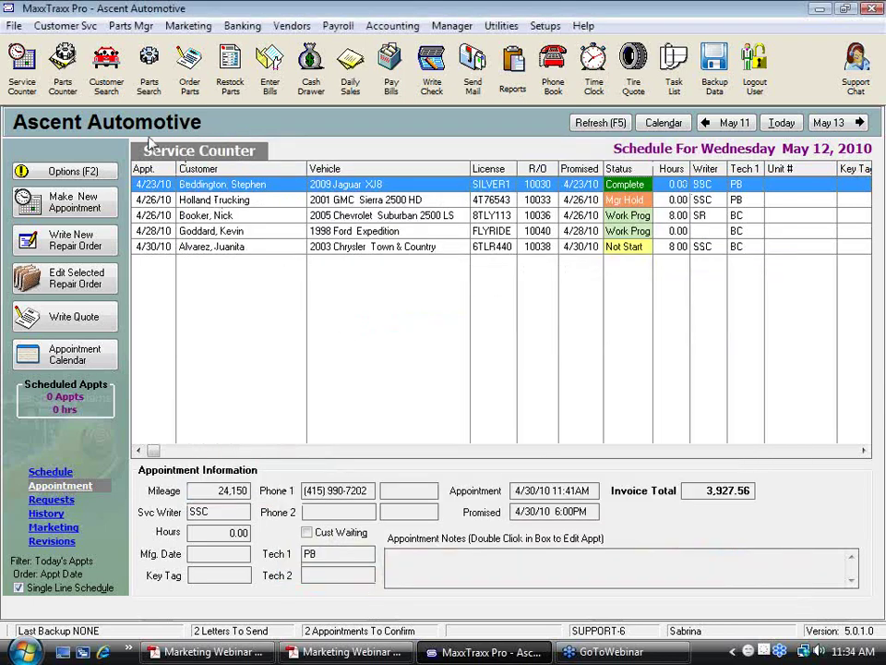
Search for the customer by partial last name and open the Details section of the matching customer record
{"action": "left_click", "coordinate": [108, 76]}
{"action": "type", "text": "cham"}
{"action": "key", "text": "Return"}
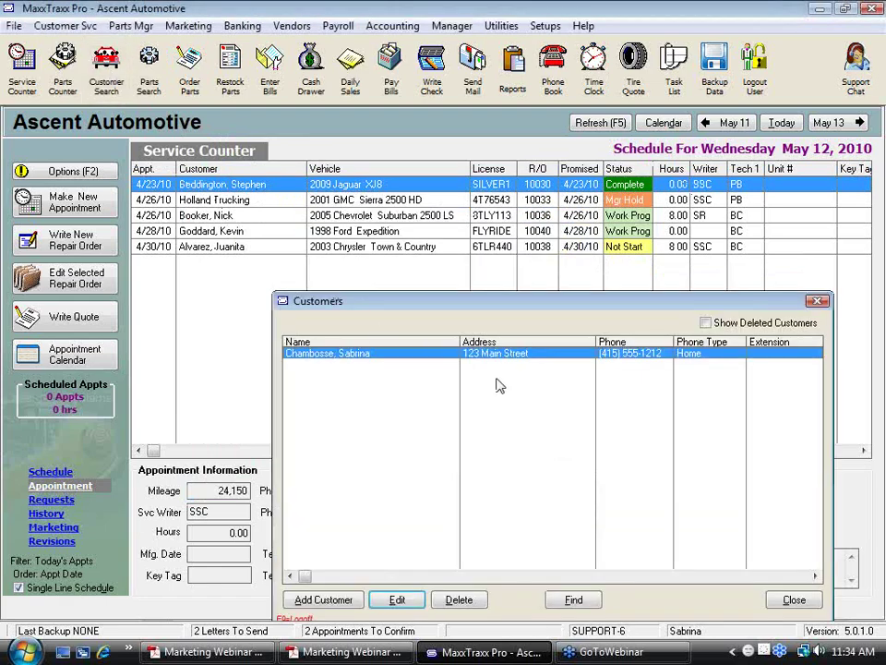
{"action": "double_click", "coordinate": [409, 352]}
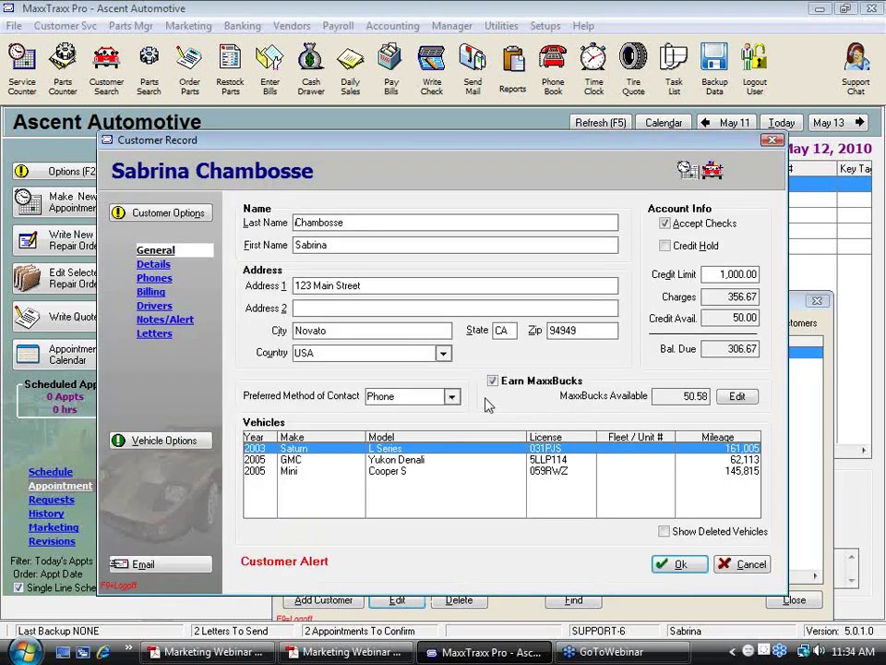
{"action": "left_click", "coordinate": [154, 265]}
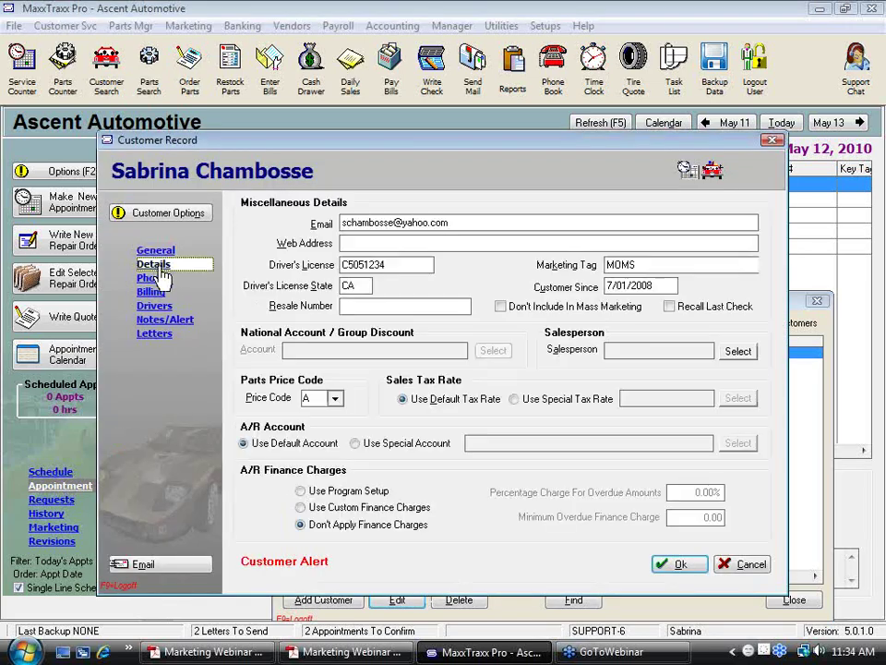
Try the Don't Include In Mass Marketing option and clear it again, then cancel the customer record and close the customer list
{"action": "left_click", "coordinate": [500, 305]}
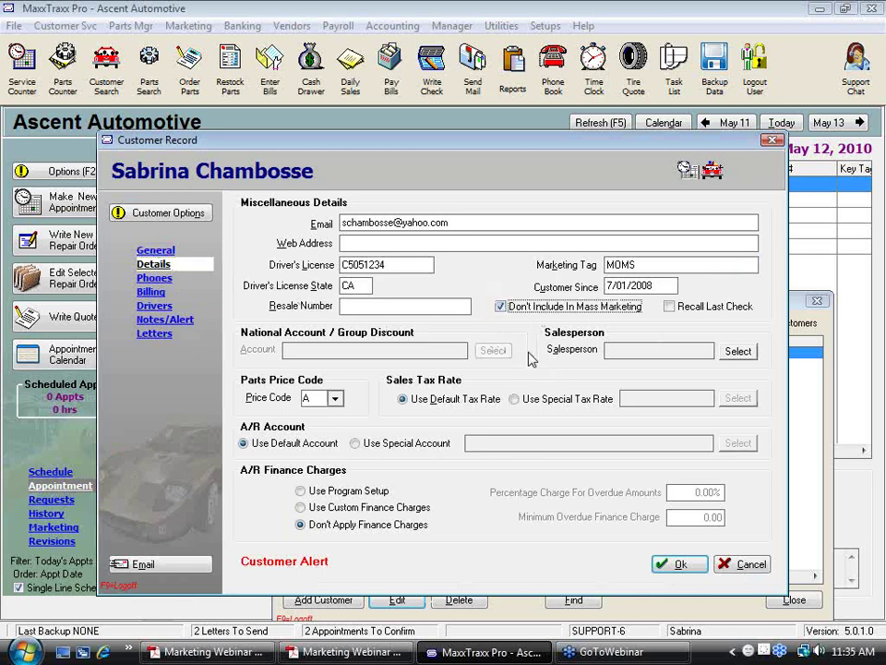
{"action": "left_click", "coordinate": [504, 312]}
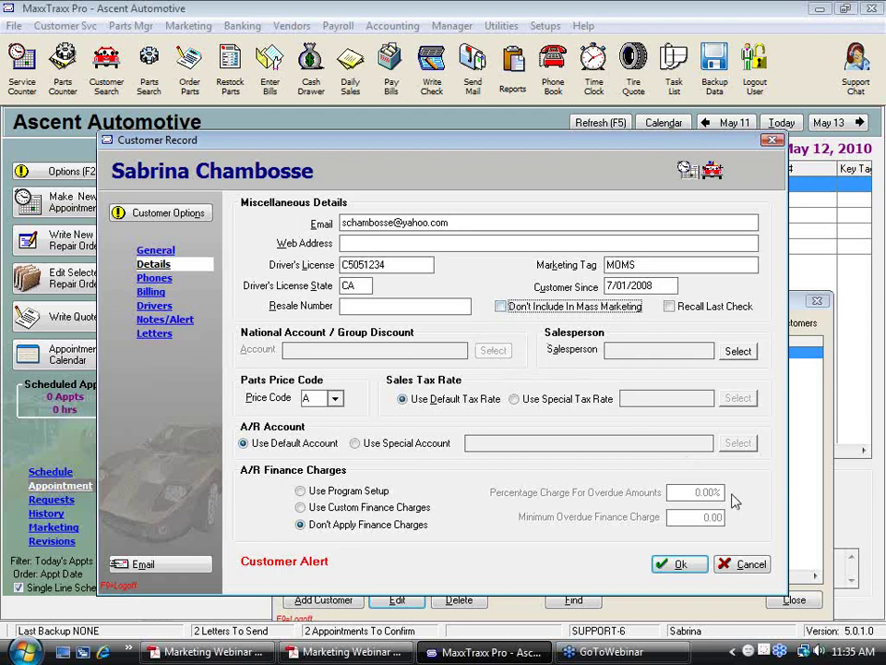
{"action": "left_click", "coordinate": [751, 565]}
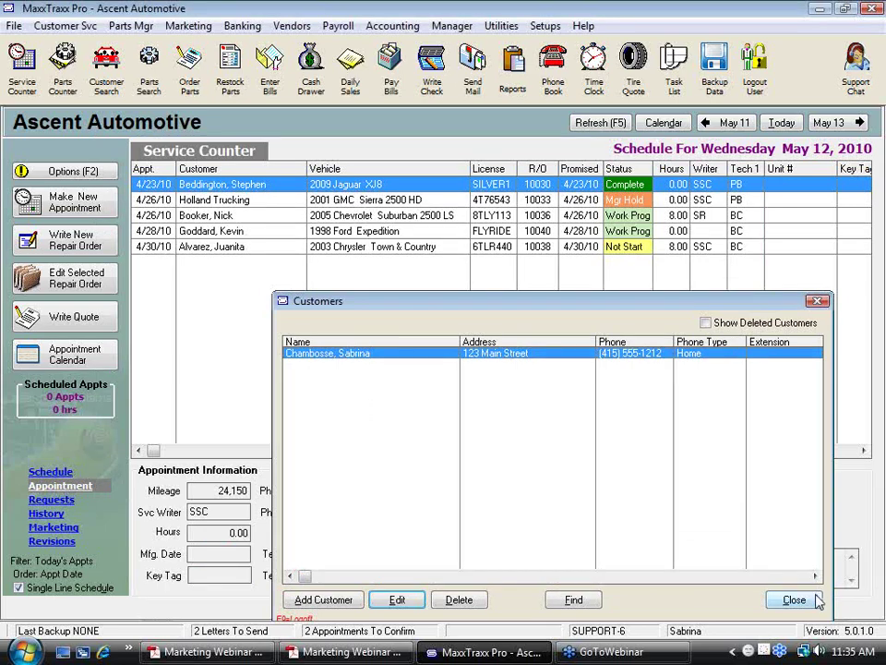
{"action": "left_click", "coordinate": [790, 598]}
Run the Marketing Export to MS Excel (ASCII Format) with an empty zip code range and all invoice dates
{"action": "left_click", "coordinate": [115, 26]}
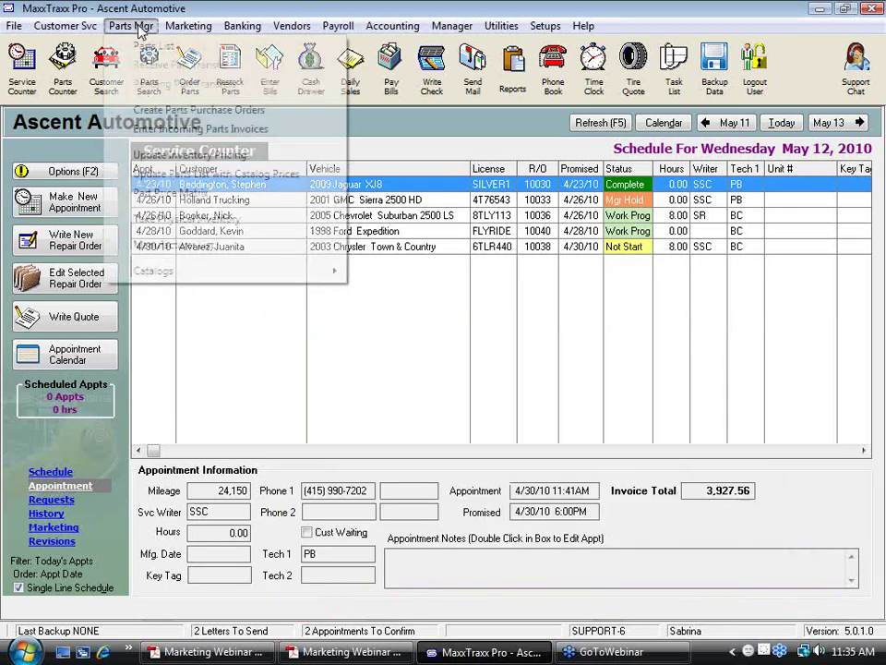
{"action": "mouse_move", "coordinate": [175, 32]}
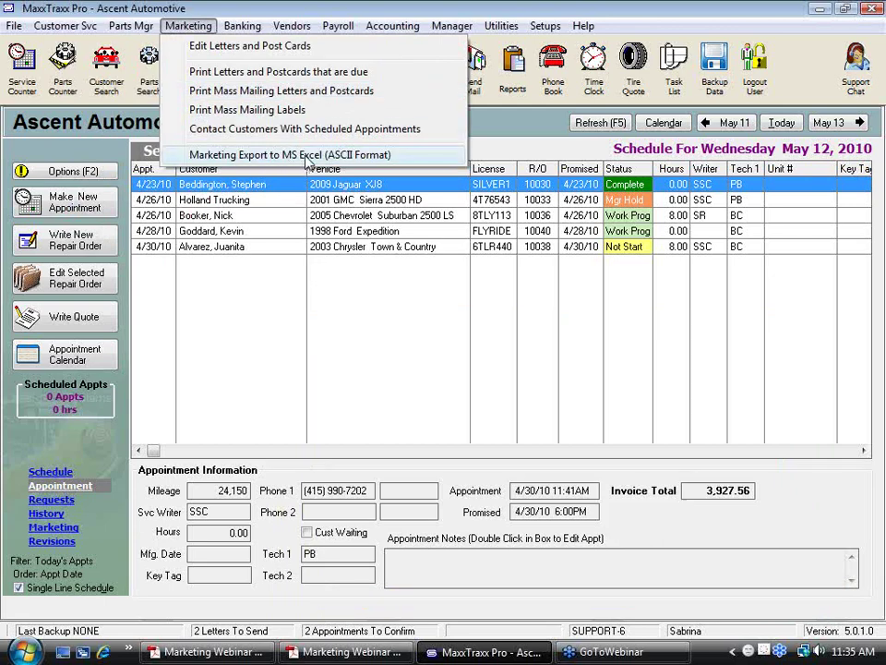
{"action": "left_click", "coordinate": [277, 155]}
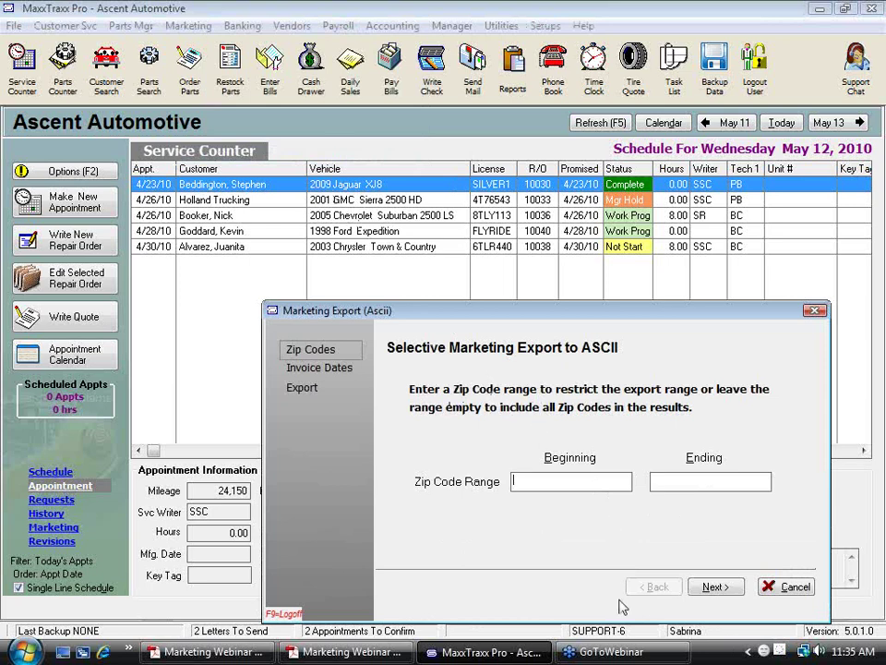
{"action": "left_click", "coordinate": [716, 589]}
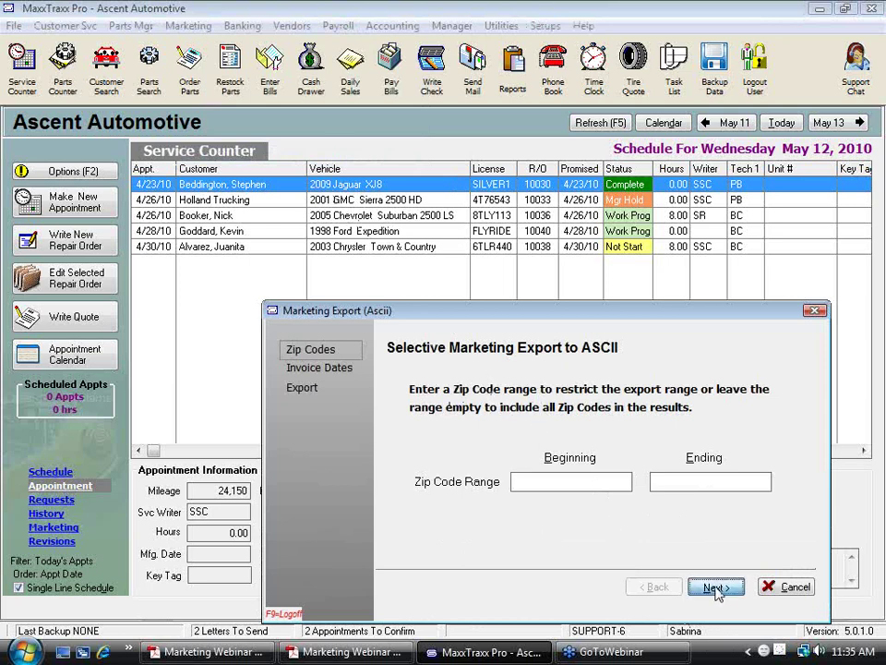
{"action": "left_click", "coordinate": [717, 588]}
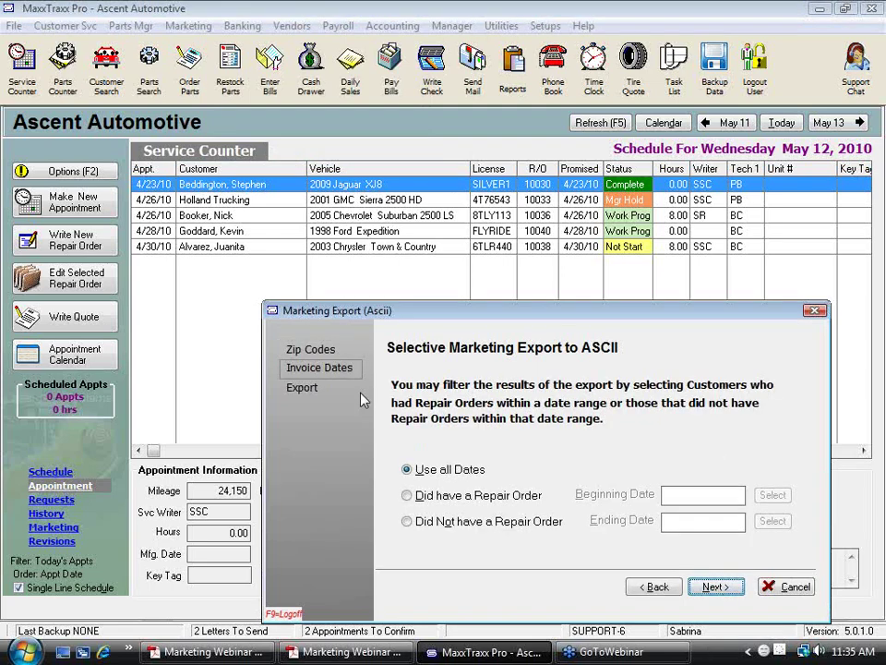
{"action": "left_click", "coordinate": [715, 589]}
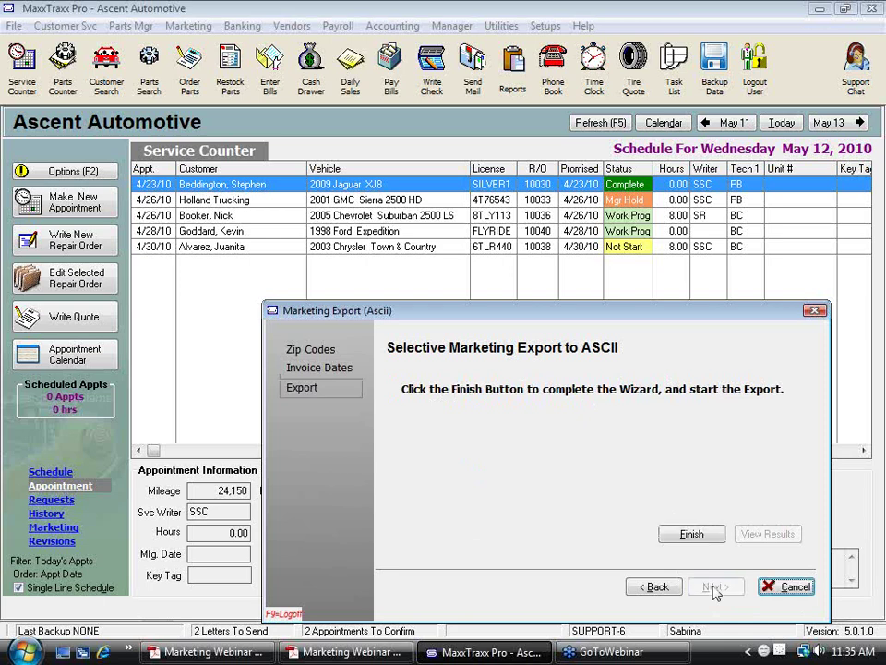
{"action": "left_click", "coordinate": [692, 534]}
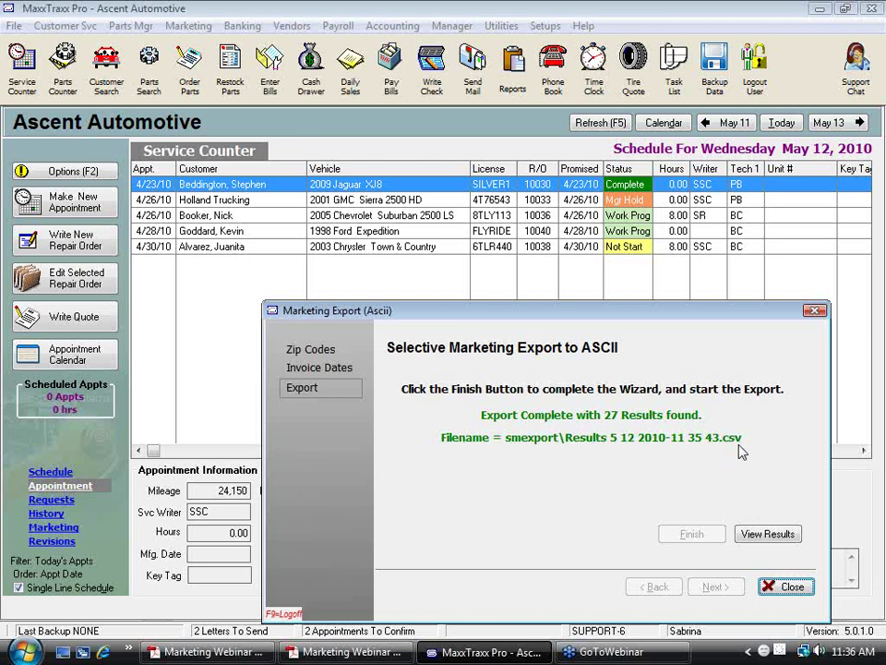
View the export results in Excel, examine the Email Address column, then close the spreadsheet and the export wizard
{"action": "left_click", "coordinate": [766, 536]}
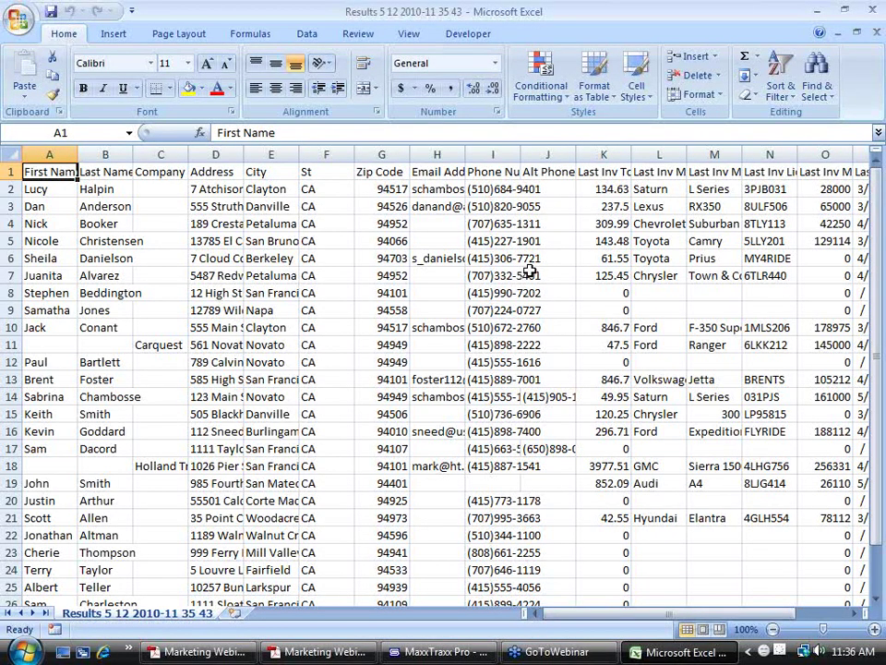
{"action": "left_click", "coordinate": [440, 154]}
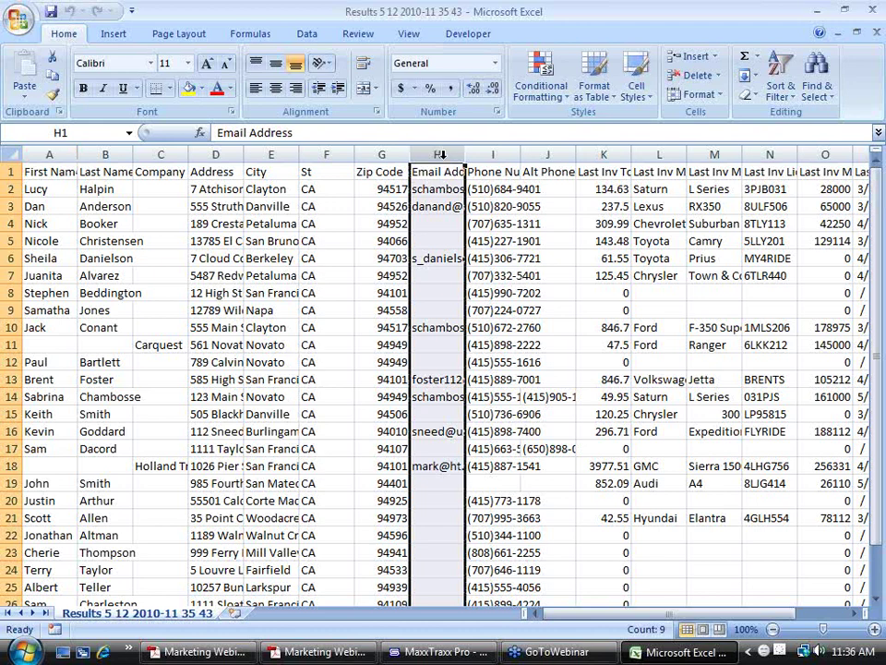
{"action": "left_click", "coordinate": [50, 173]}
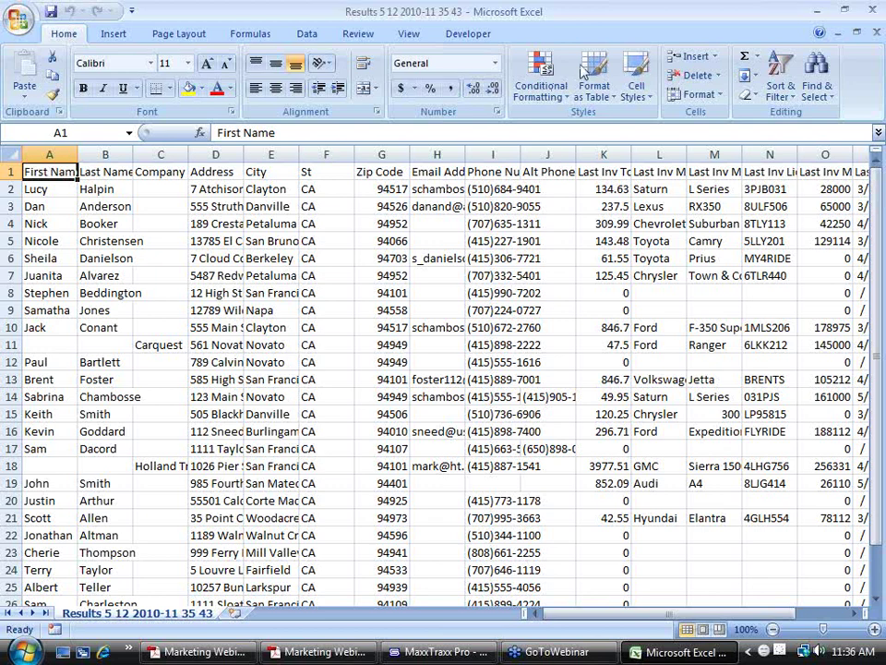
{"action": "left_click", "coordinate": [874, 11]}
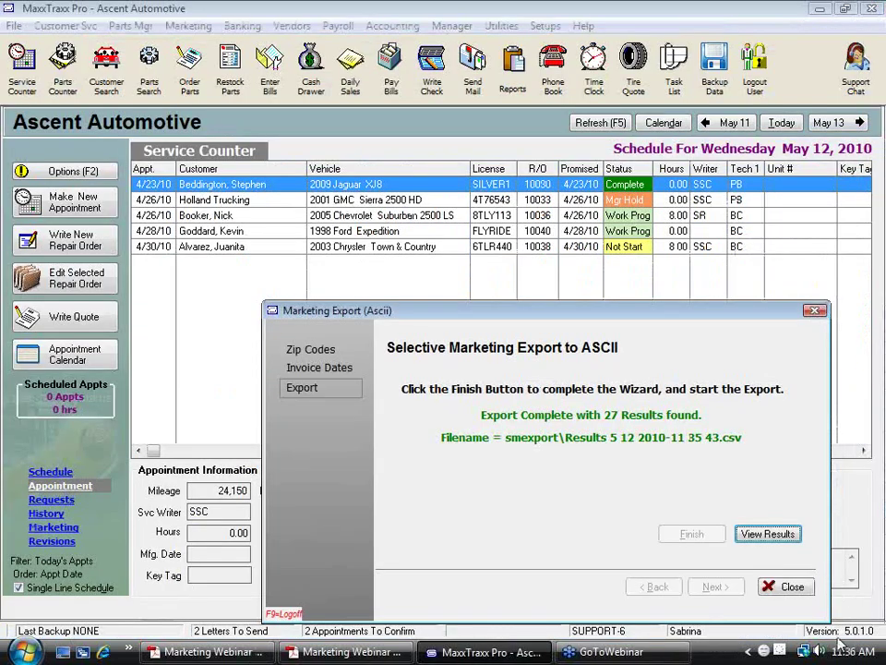
{"action": "left_click", "coordinate": [788, 587]}
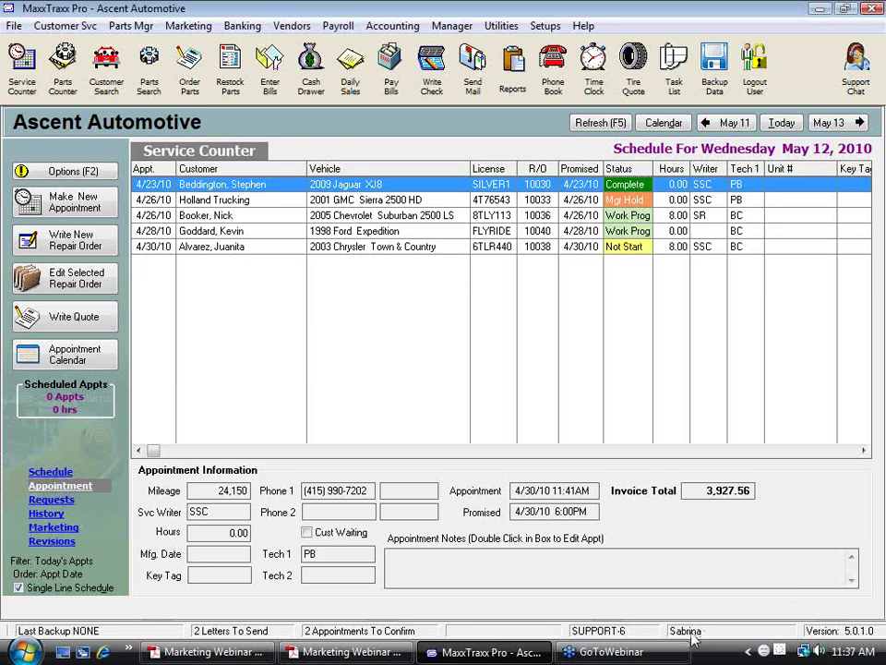
Switch to Windows Explorer and browse to the MaxxTraxx Pro folder inside Scott Systems on the C: drive
{"action": "left_click", "coordinate": [28, 652]}
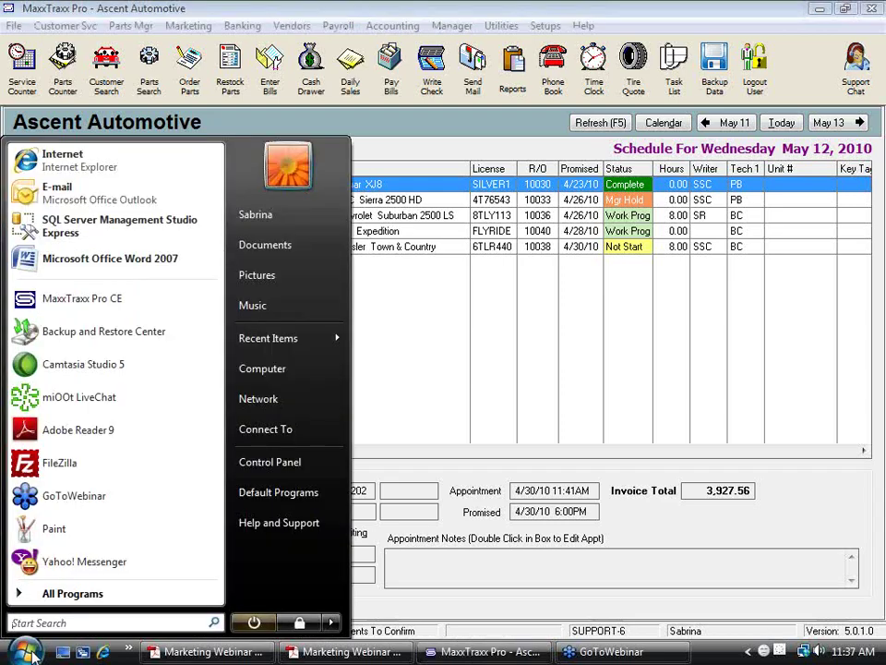
{"action": "left_click", "coordinate": [270, 370]}
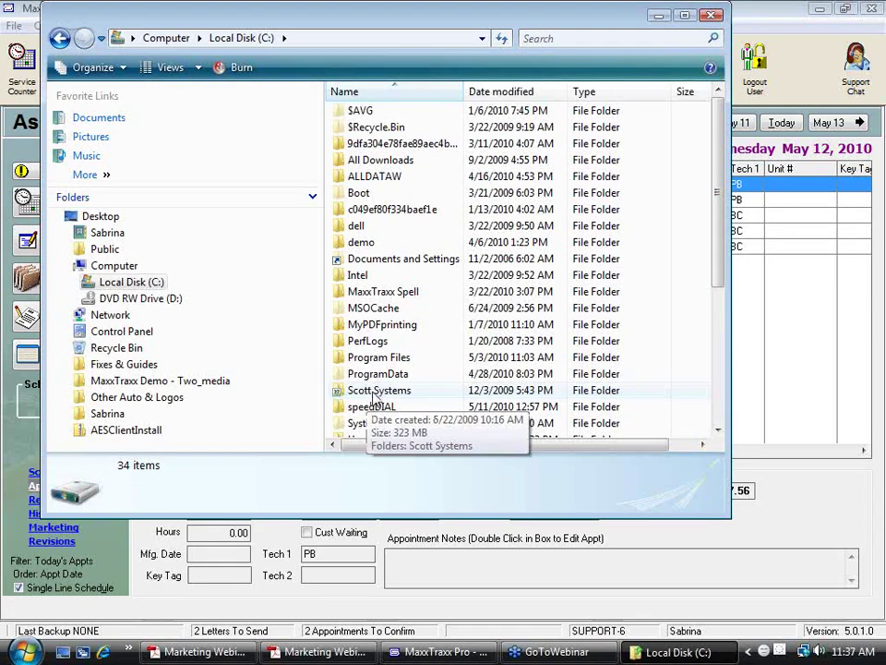
{"action": "double_click", "coordinate": [376, 389]}
{"action": "double_click", "coordinate": [379, 109]}
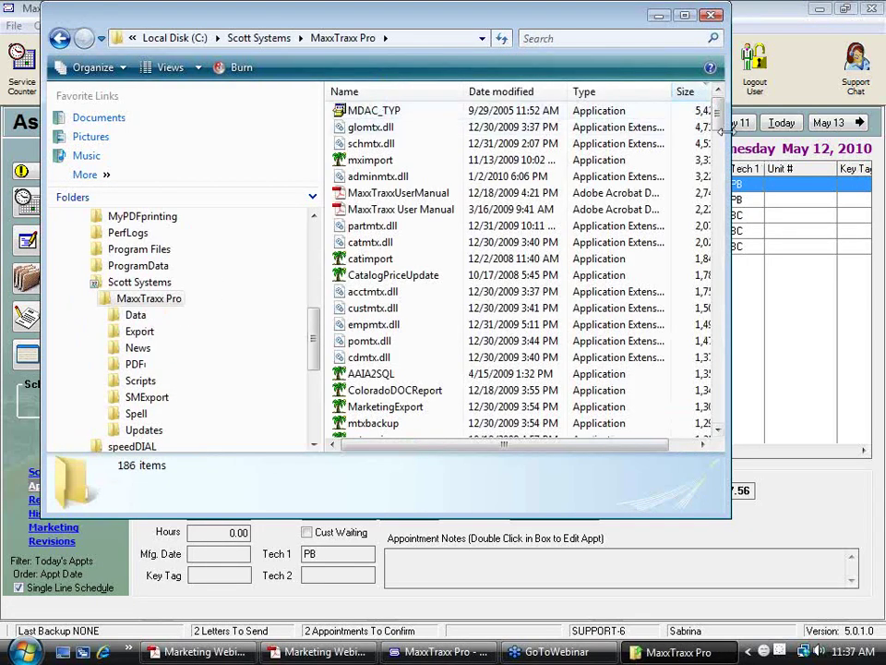
{"action": "left_click_drag", "start_coordinate": [717, 112], "coordinate": [718, 406]}
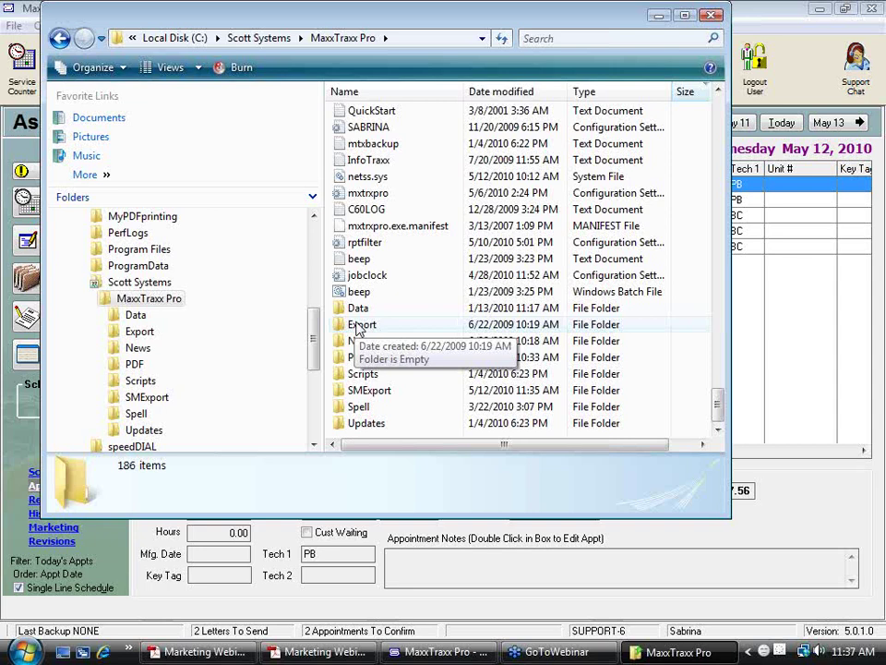
Check the Export folder, then examine the saved results files in the SMExport folder and close the Explorer window
{"action": "double_click", "coordinate": [358, 325]}
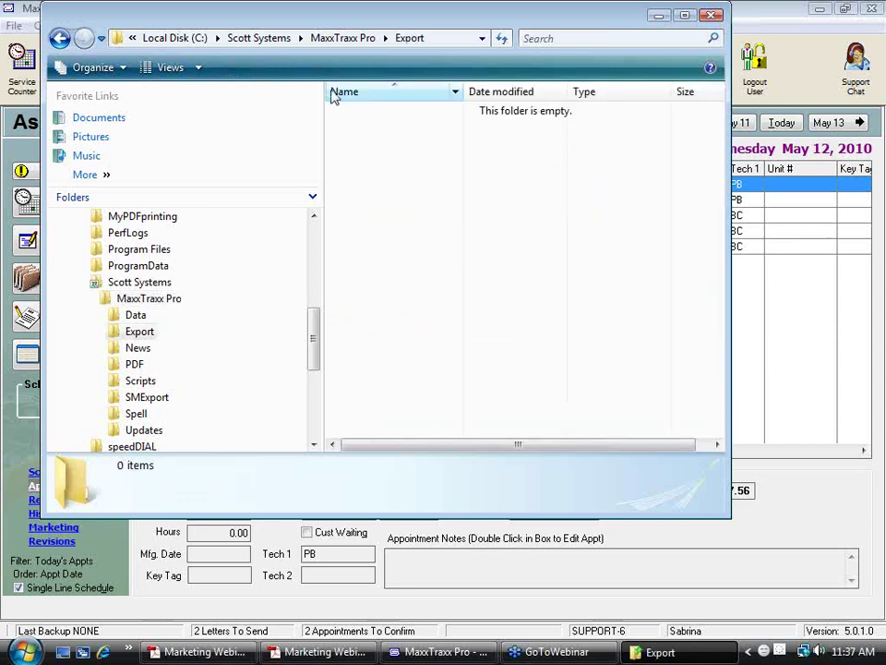
{"action": "left_click", "coordinate": [356, 41]}
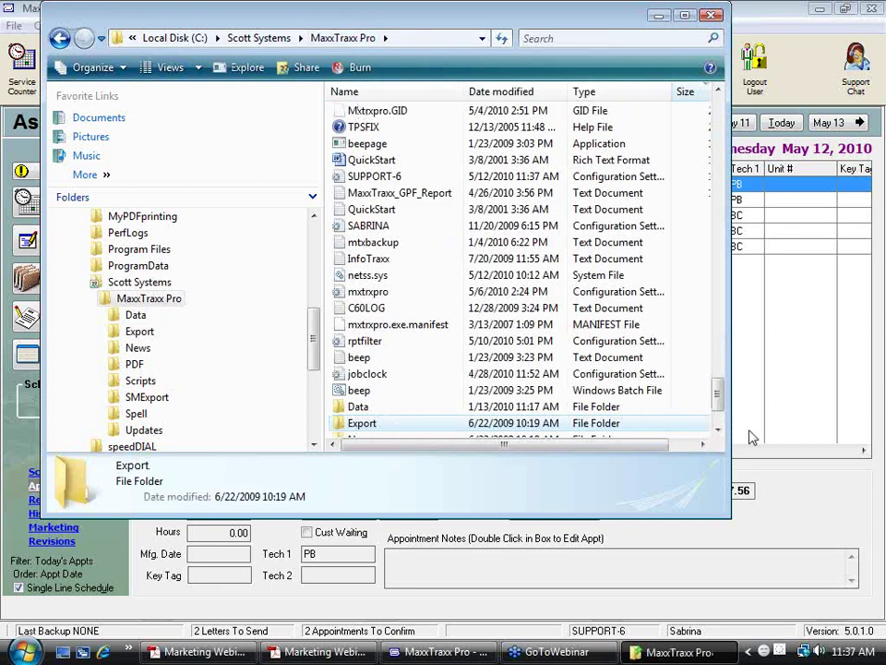
{"action": "left_click", "coordinate": [718, 431]}
{"action": "left_click", "coordinate": [717, 431]}
{"action": "left_click", "coordinate": [718, 431]}
{"action": "scroll", "coordinate": [407, 377], "scroll_direction": "down", "scroll_amount": 1}
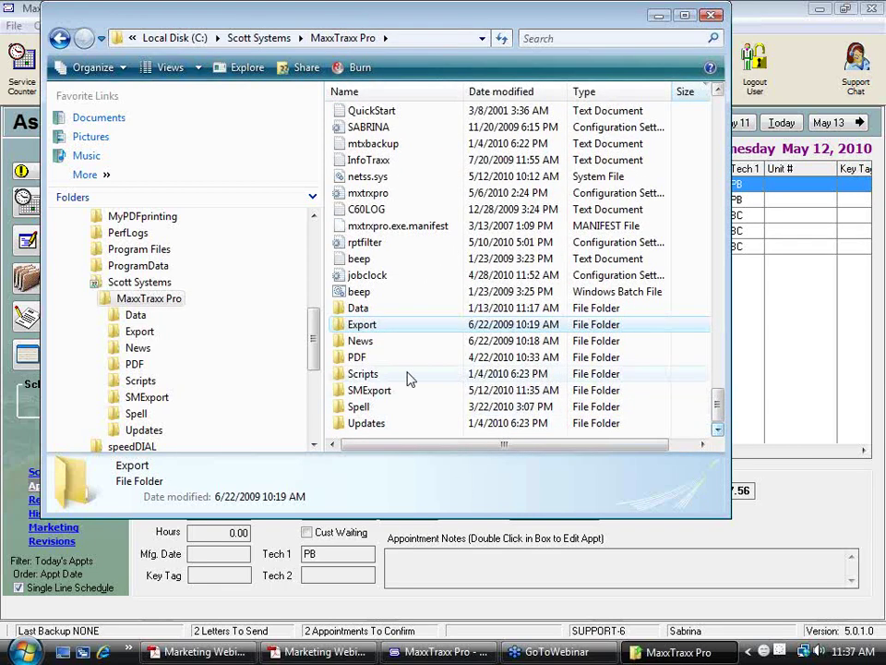
{"action": "double_click", "coordinate": [364, 391]}
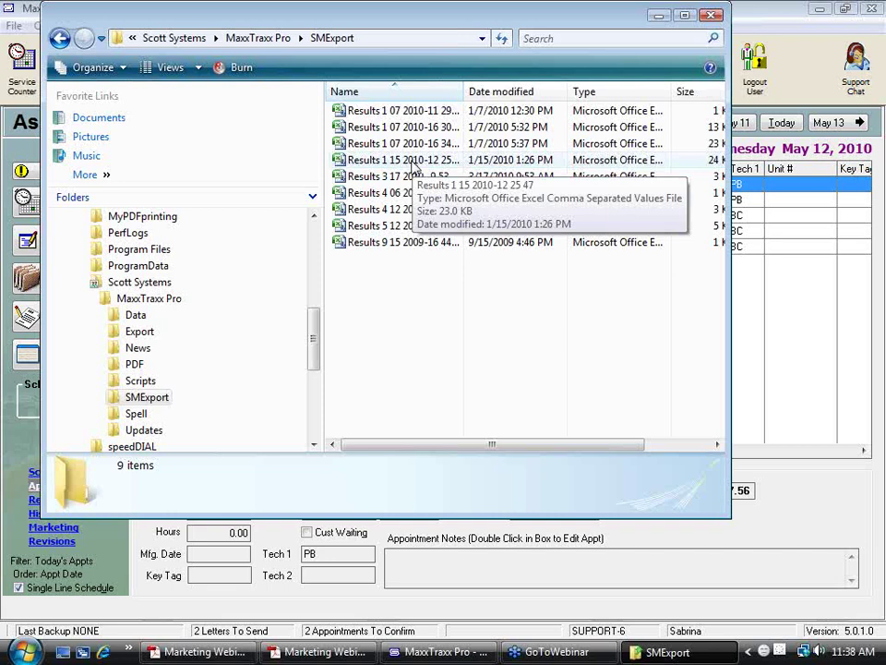
{"action": "left_click", "coordinate": [714, 16]}
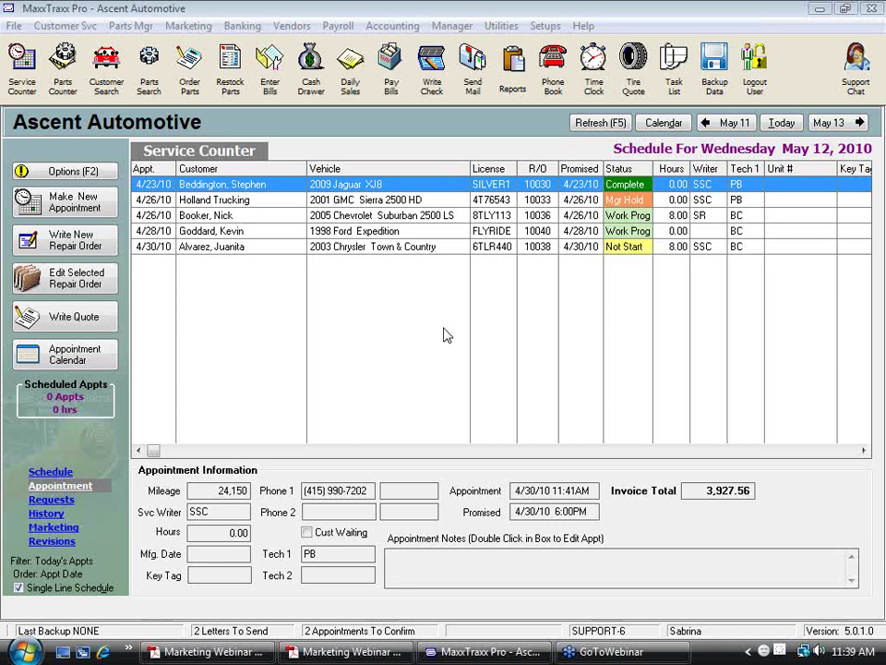
Switch to Adobe Reader to view the Marketing Webinar Poll results document
{"action": "left_click", "coordinate": [369, 652]}
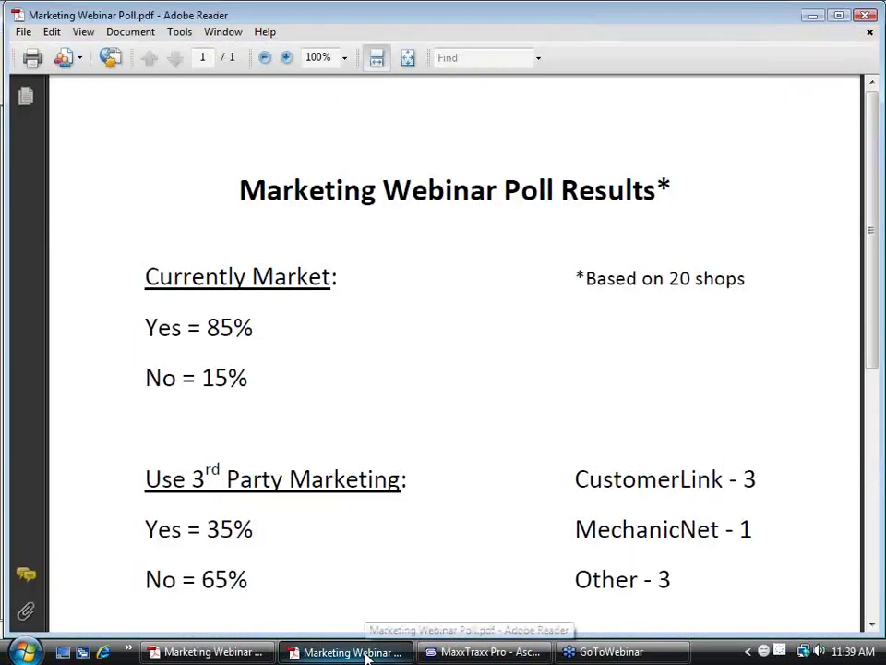
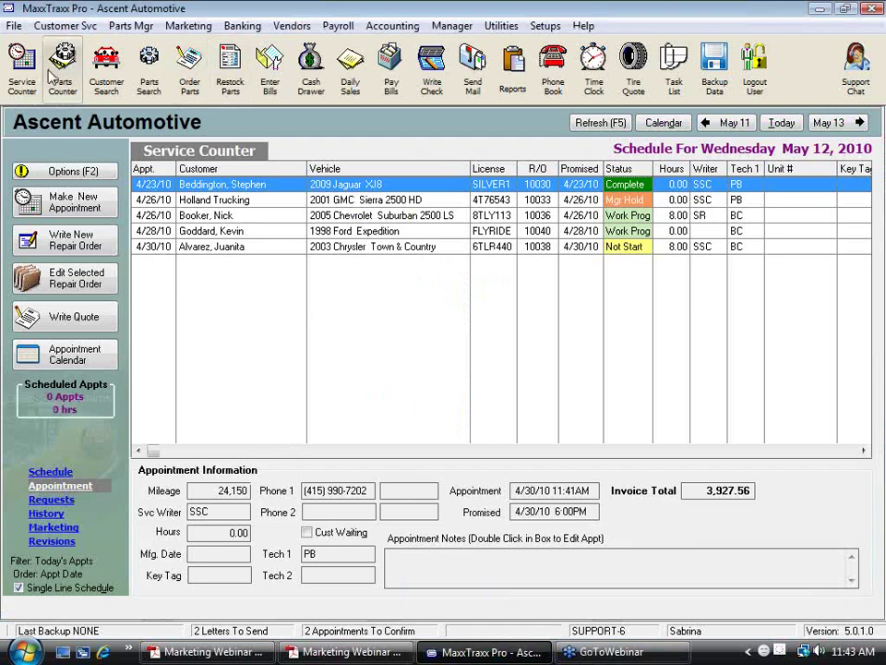
Search for the customer by the first letters of the last name and open the matching customer record
{"action": "left_click", "coordinate": [105, 88]}
{"action": "type", "text": "cham"}
{"action": "key", "text": "Return"}
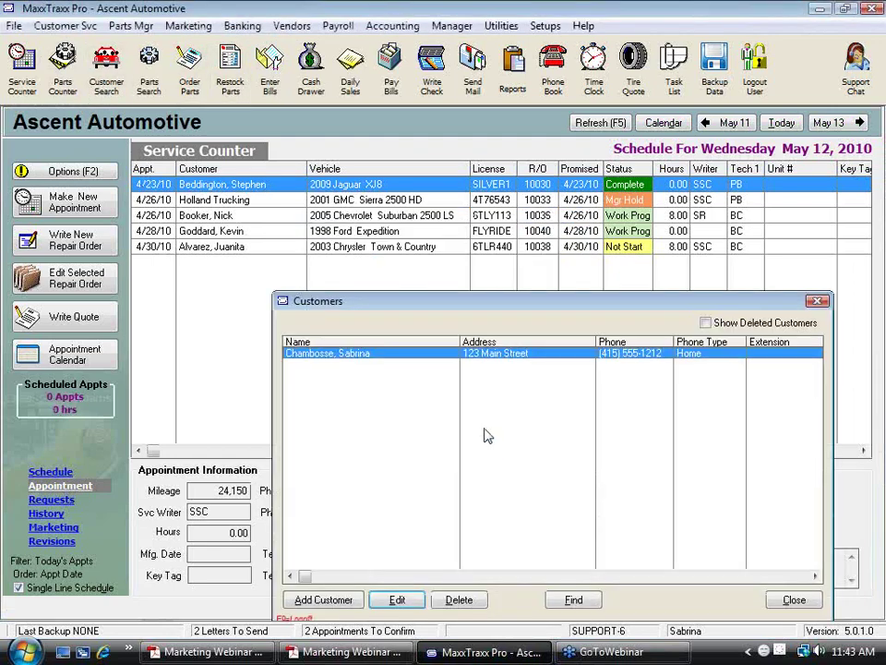
{"action": "double_click", "coordinate": [546, 353]}
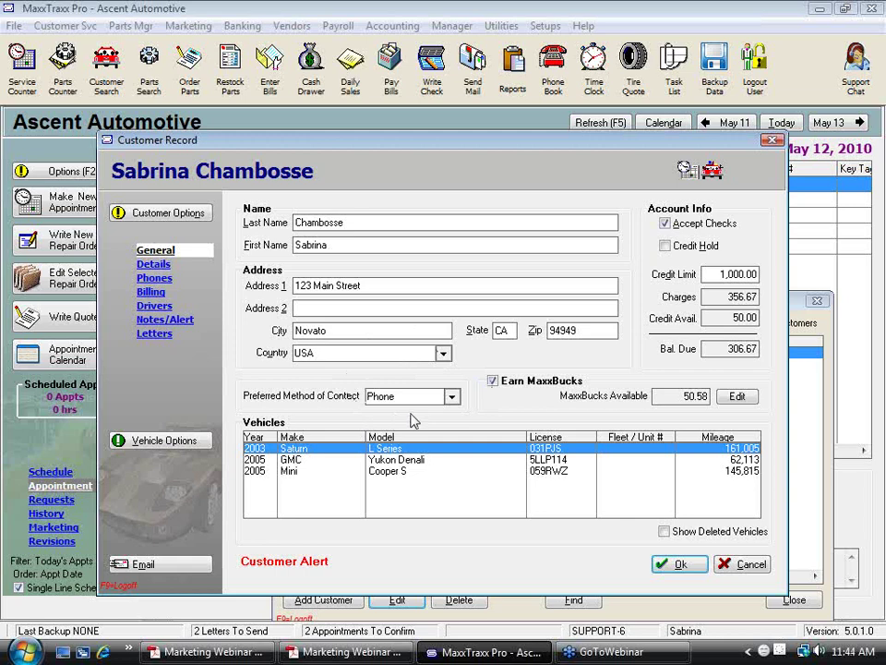
Try setting the customer's preferred method of contact to Text Message, then discard the changes and close the customer list
{"action": "left_click", "coordinate": [451, 396]}
{"action": "left_click", "coordinate": [413, 434]}
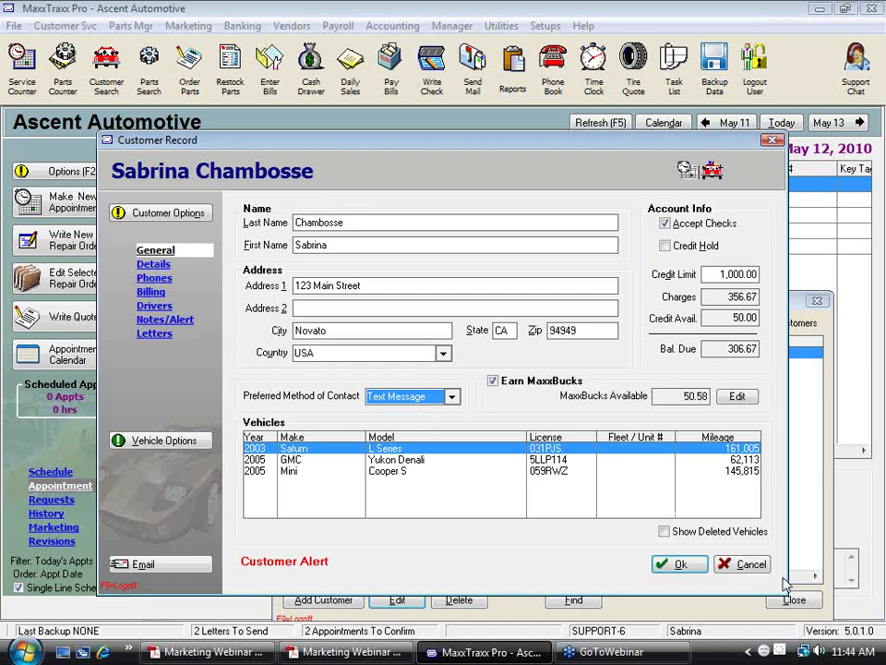
{"action": "left_click", "coordinate": [747, 564]}
{"action": "left_click", "coordinate": [442, 356]}
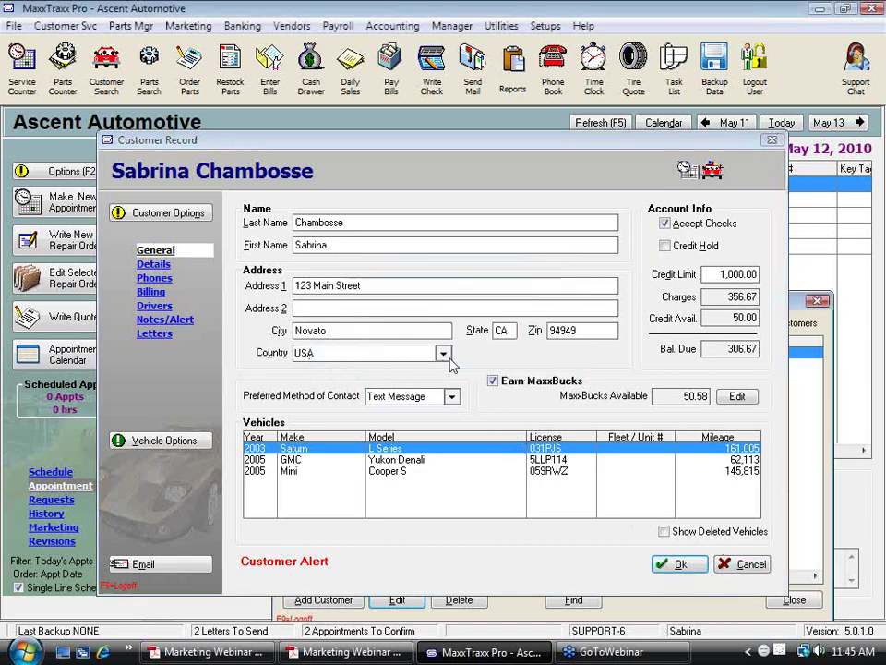
{"action": "left_click", "coordinate": [792, 600]}
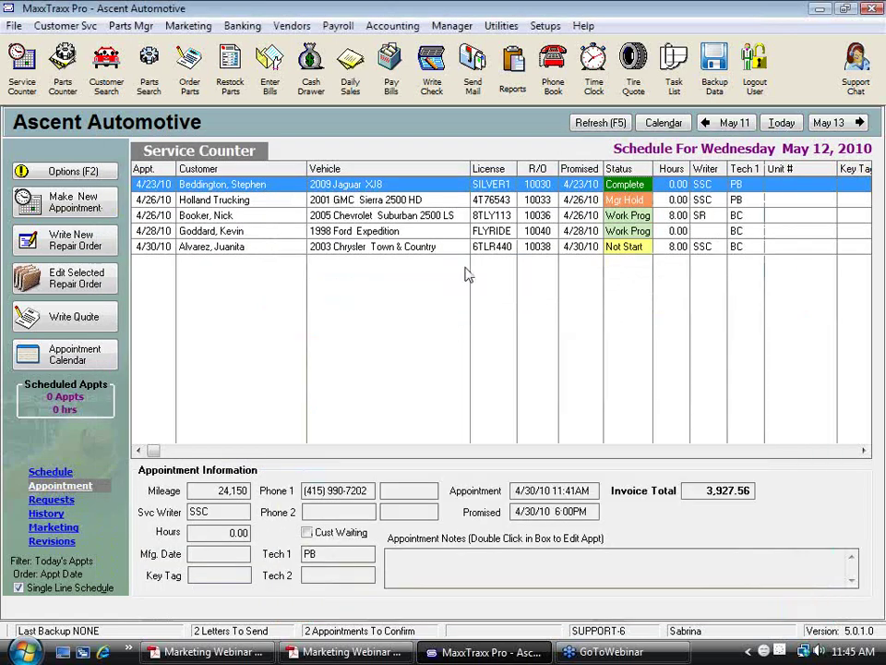
Open the repair order for the 2003 Chrysler Town & Country, examine part MX858's sales details, and close the order
{"action": "left_click", "coordinate": [418, 247]}
{"action": "double_click", "coordinate": [418, 247]}
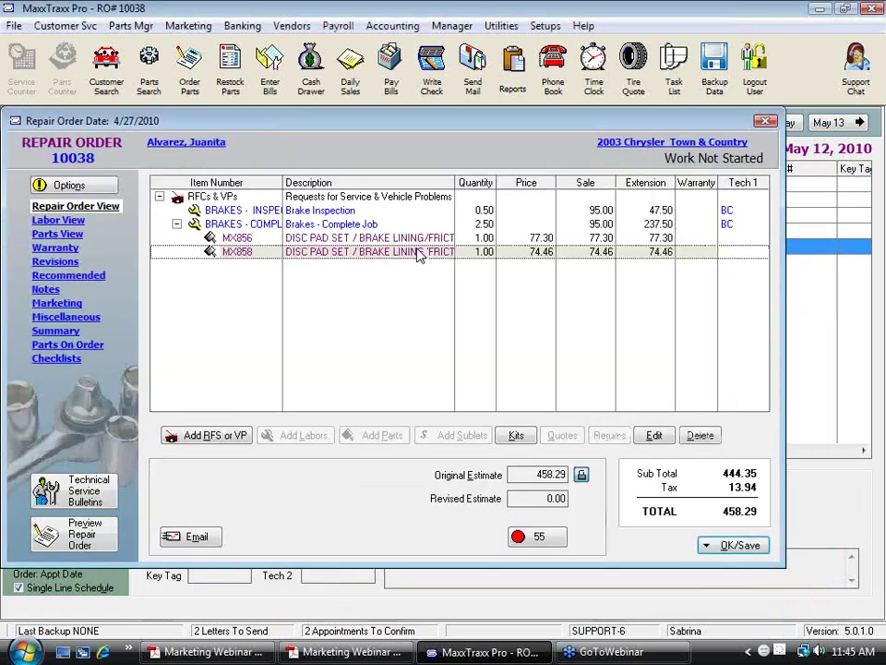
{"action": "double_click", "coordinate": [314, 186]}
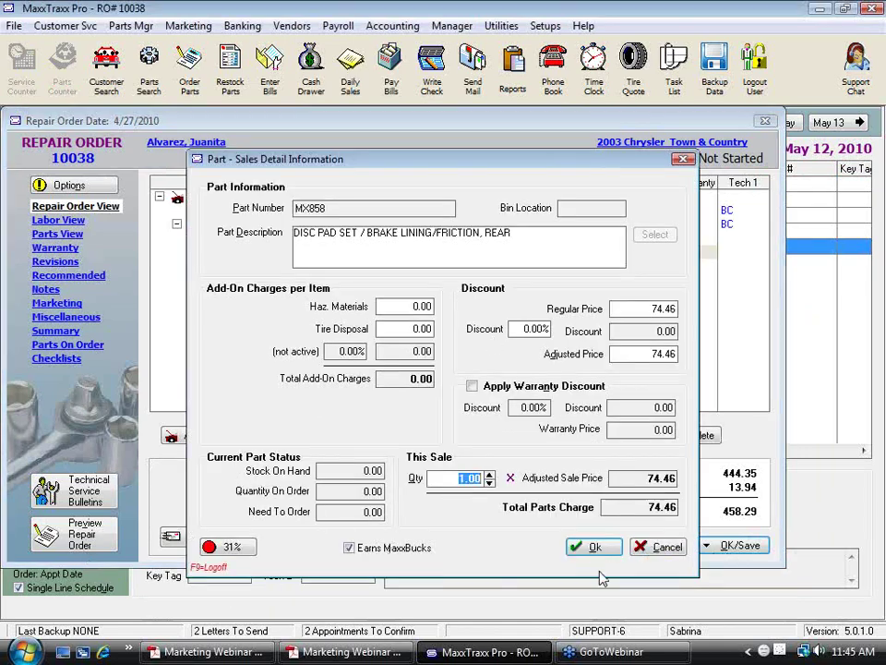
{"action": "left_click", "coordinate": [667, 547]}
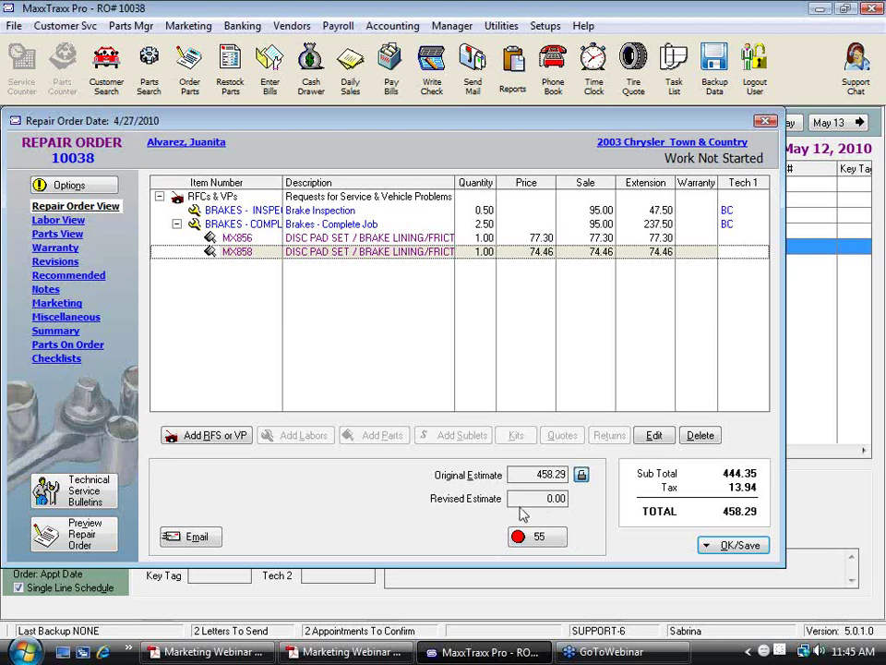
{"action": "left_click", "coordinate": [744, 545]}
{"action": "left_click", "coordinate": [573, 399]}
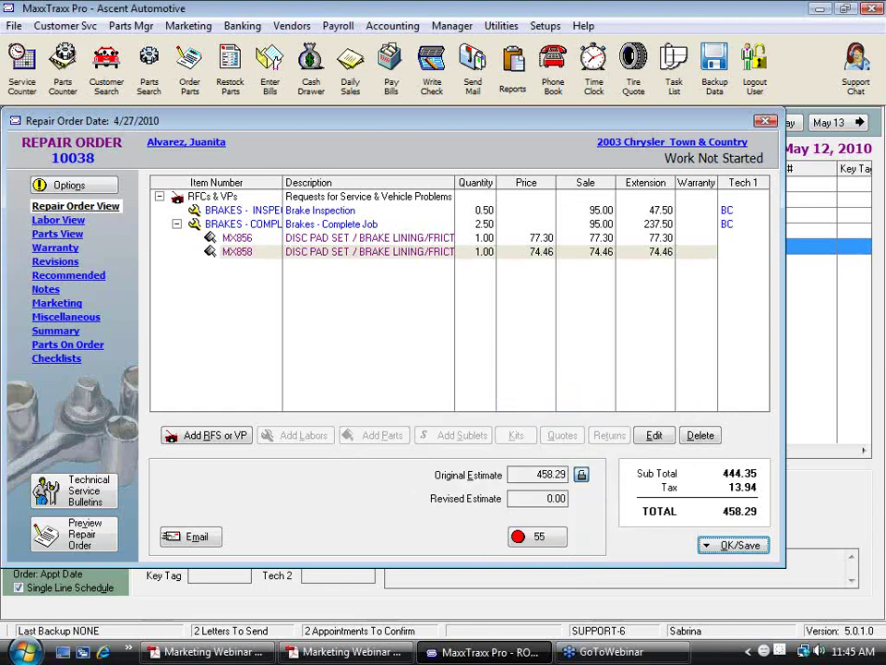
Open the Repair Orders and Part Invoices setup and examine the average labor cost per hour
{"action": "left_click", "coordinate": [545, 26]}
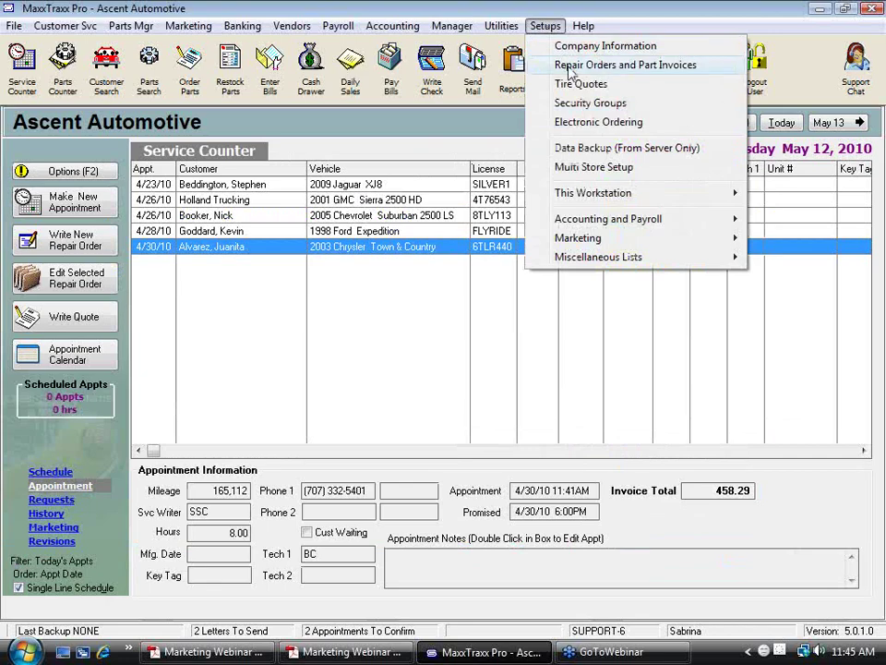
{"action": "left_click", "coordinate": [570, 65]}
{"action": "left_click", "coordinate": [489, 273]}
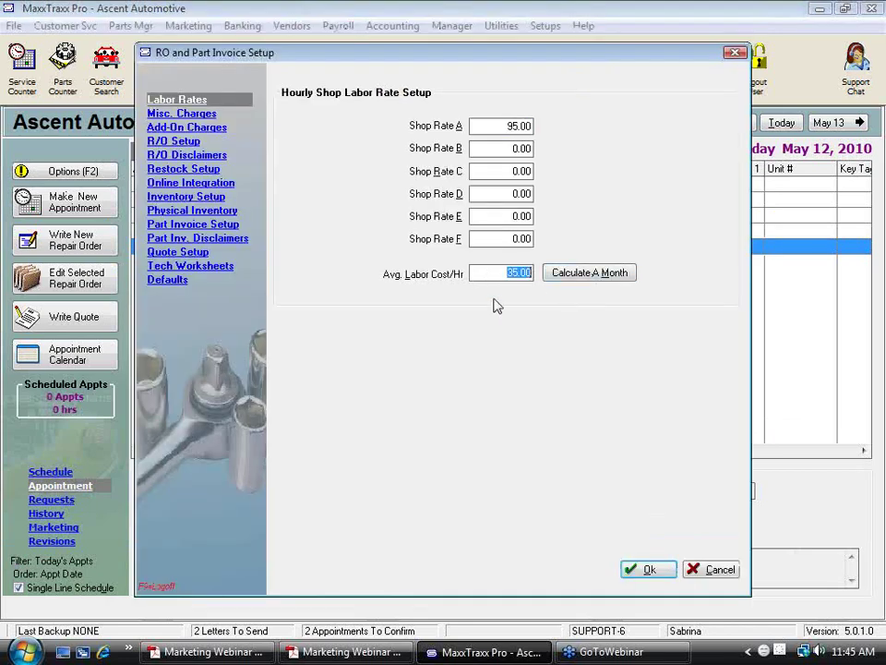
Try setting the repair order profit percentage target to 54% in the Defaults, then leave the setup without saving
{"action": "left_click", "coordinate": [178, 280]}
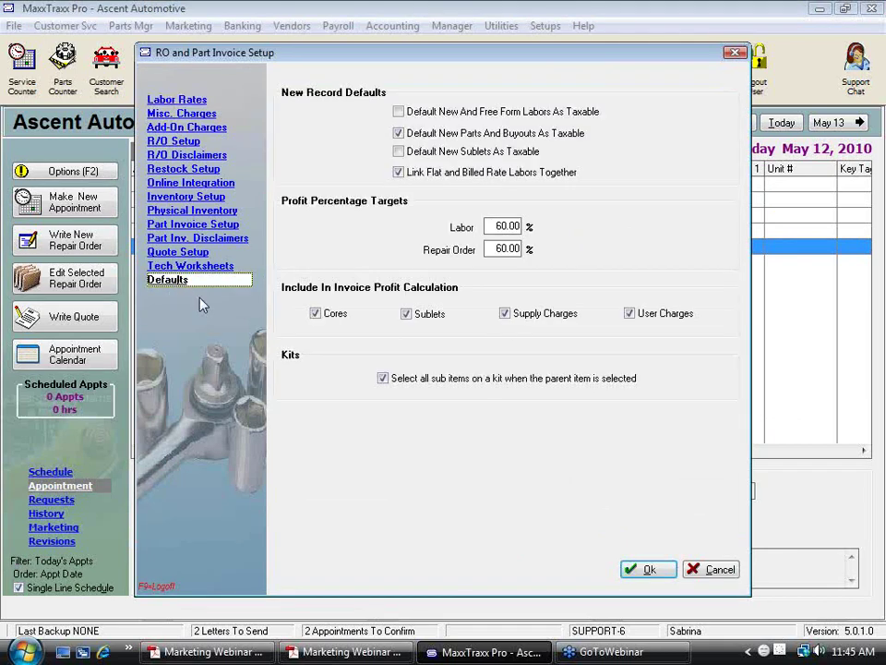
{"action": "left_click", "coordinate": [494, 248]}
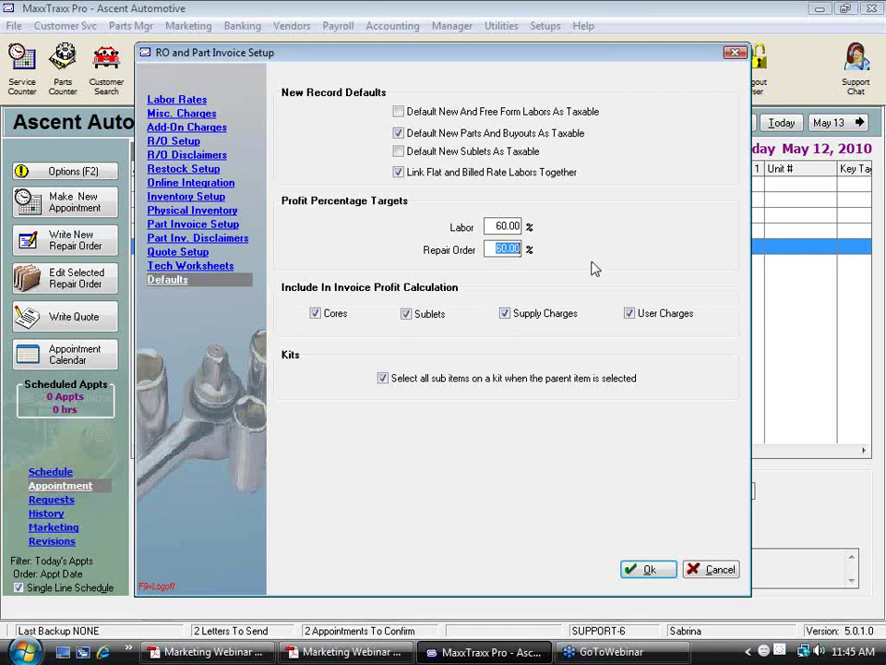
{"action": "type", "text": "54"}
{"action": "key", "text": "Tab"}
{"action": "left_click", "coordinate": [720, 571]}
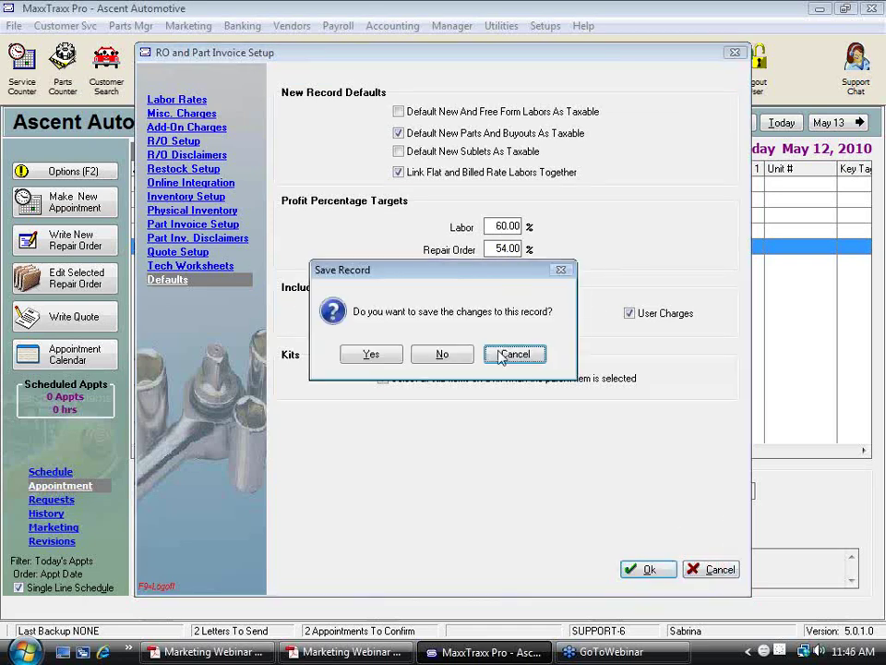
{"action": "left_click", "coordinate": [459, 355]}
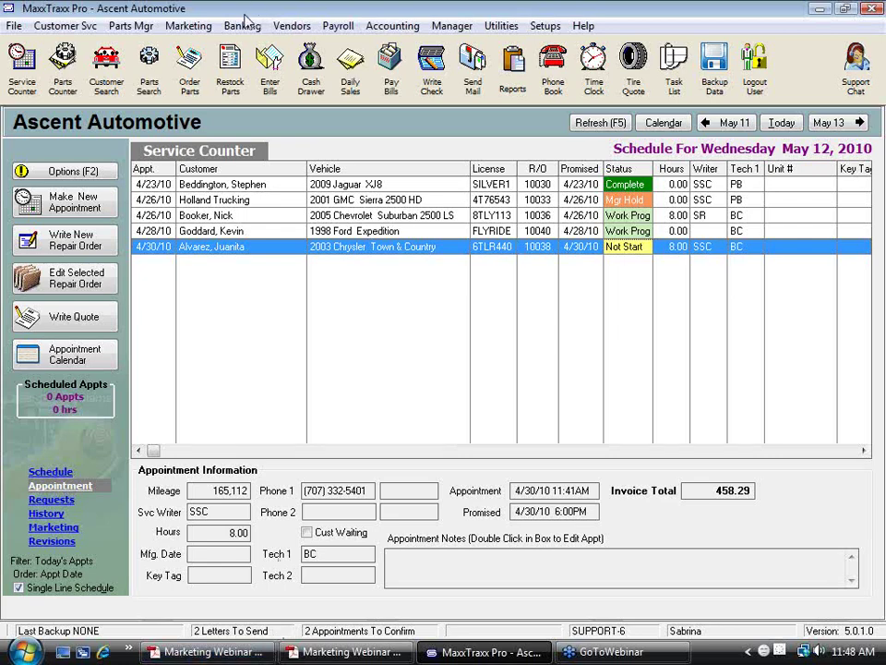
Run the marketing Customer Source Report for dates paid from 1/01/2010 to 5/31/2010
{"action": "left_click", "coordinate": [514, 74]}
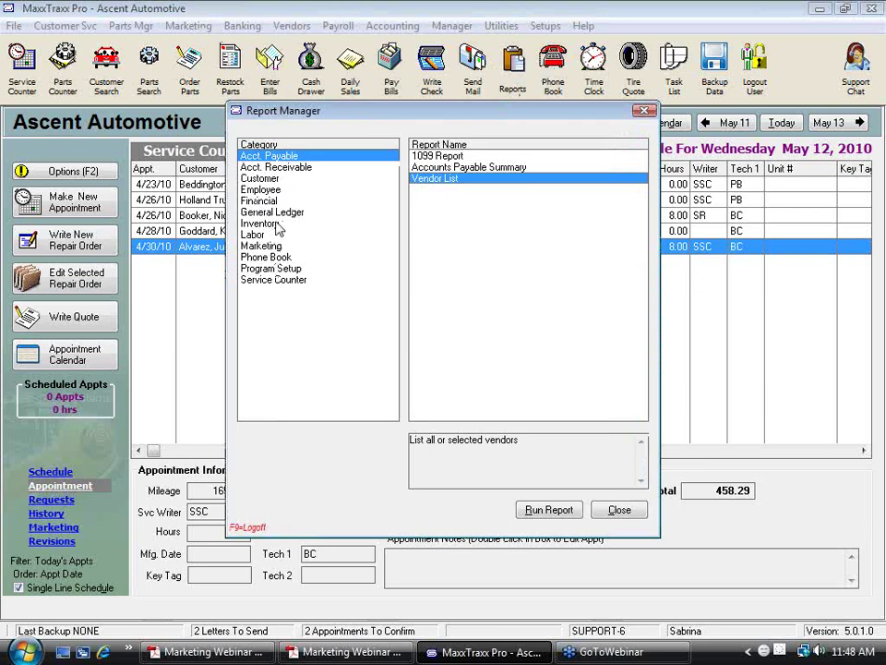
{"action": "left_click", "coordinate": [281, 247]}
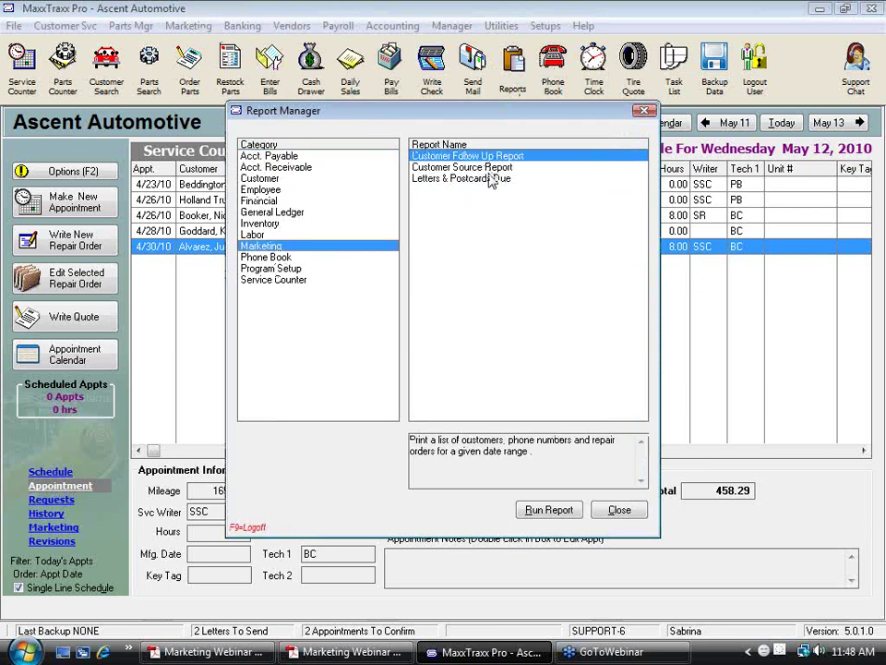
{"action": "double_click", "coordinate": [466, 167]}
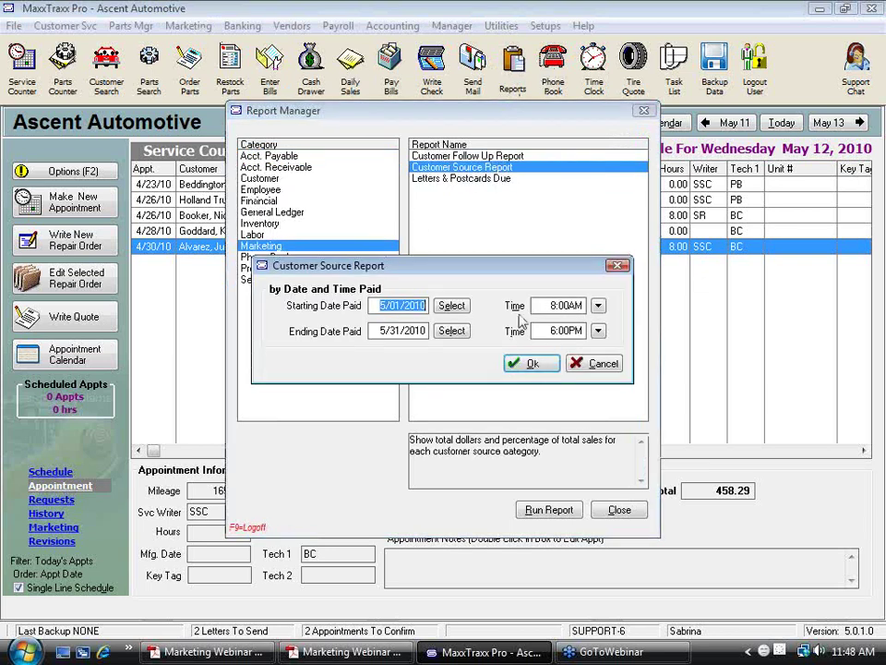
{"action": "left_click", "coordinate": [451, 305]}
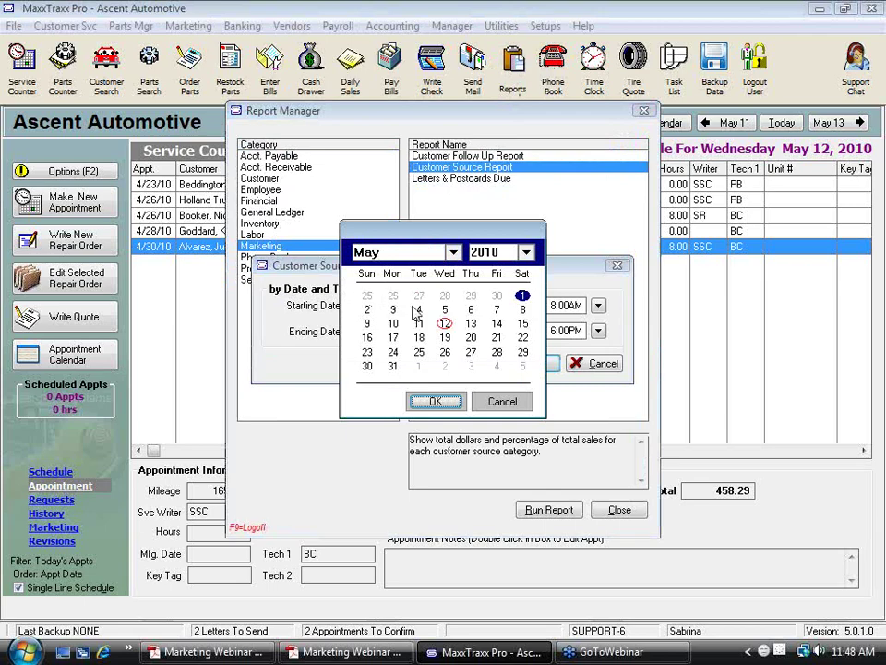
{"action": "left_click", "coordinate": [452, 252]}
{"action": "left_click", "coordinate": [379, 264]}
{"action": "left_click", "coordinate": [434, 400]}
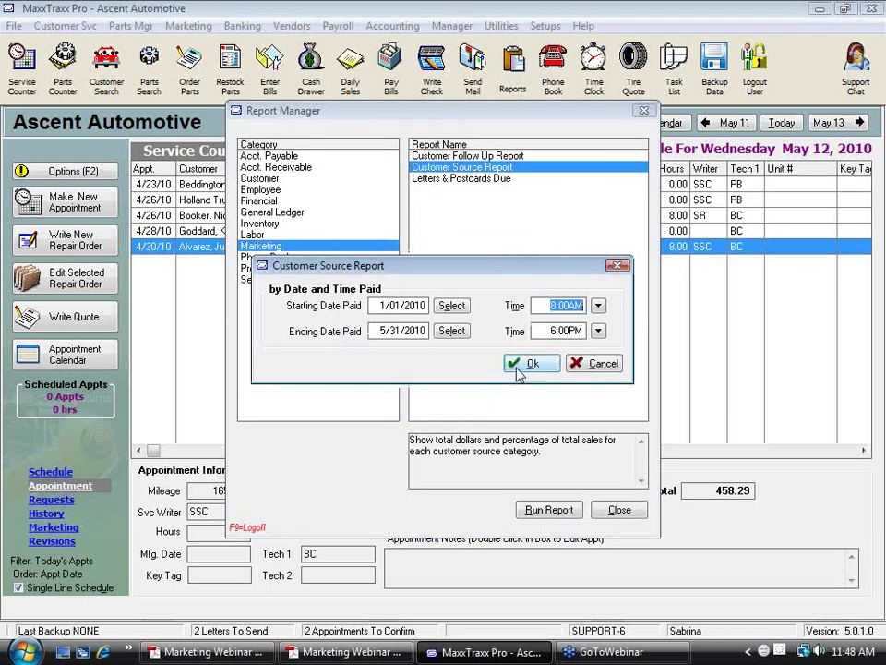
{"action": "left_click", "coordinate": [528, 362]}
Examine sales and profit by customer source in the report at page width, then close the preview and the Report Manager
{"action": "left_click", "coordinate": [102, 191]}
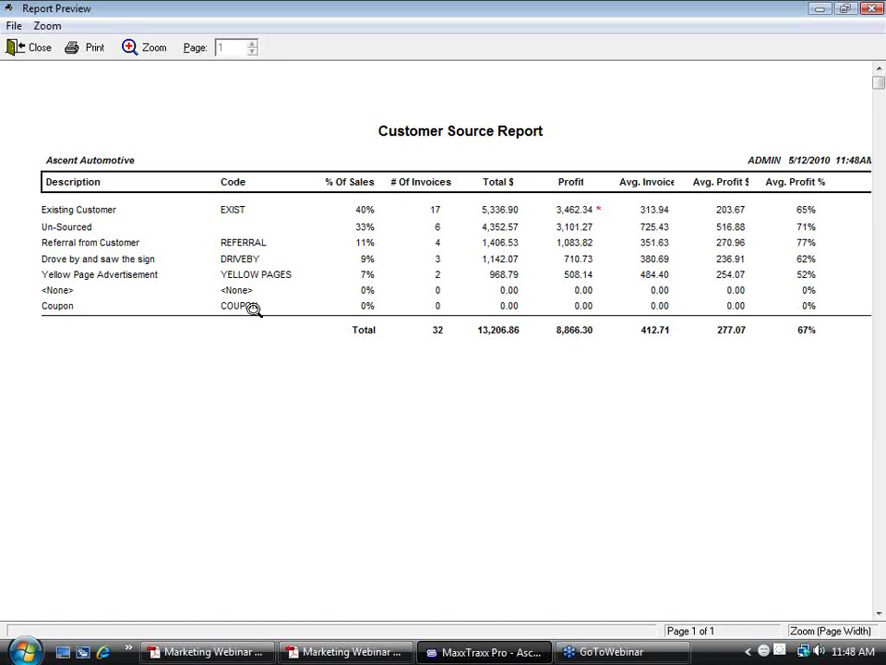
{"action": "left_click", "coordinate": [39, 48]}
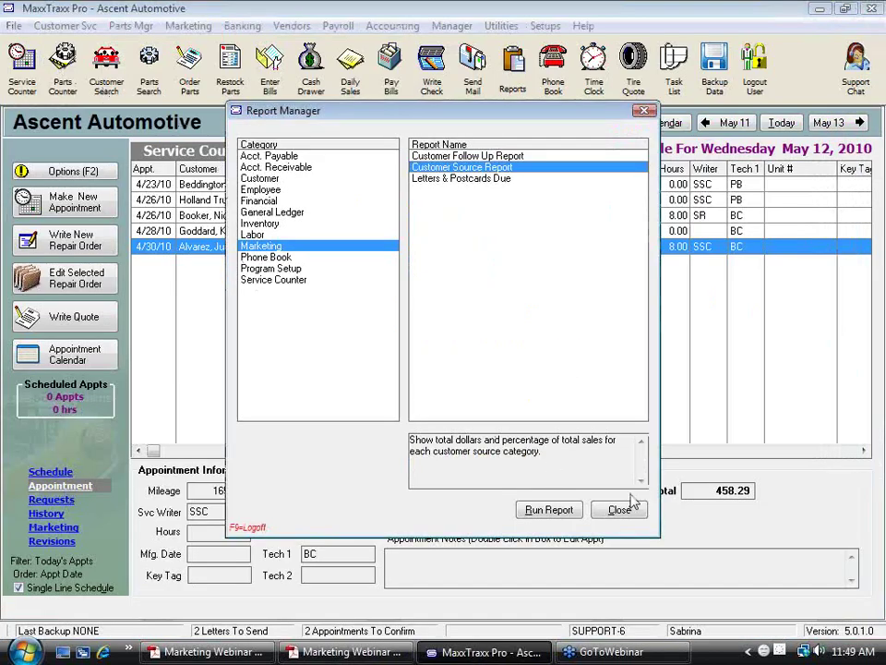
{"action": "left_click", "coordinate": [621, 512]}
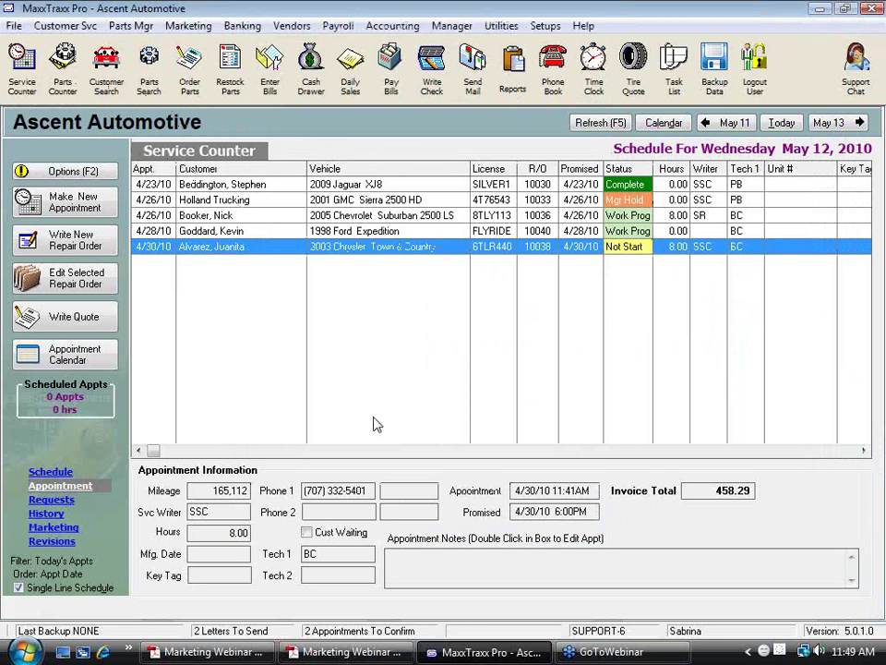
Search for the customer by last name, reposition the results window to show it fully, and close it
{"action": "left_click", "coordinate": [106, 69]}
{"action": "type", "text": "chambosse,"}
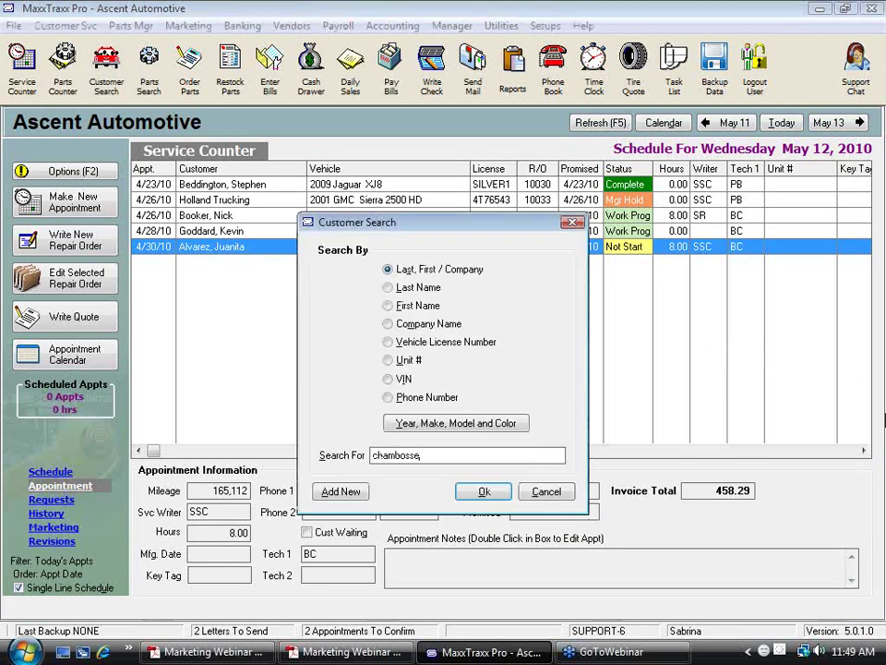
{"action": "left_click", "coordinate": [484, 492]}
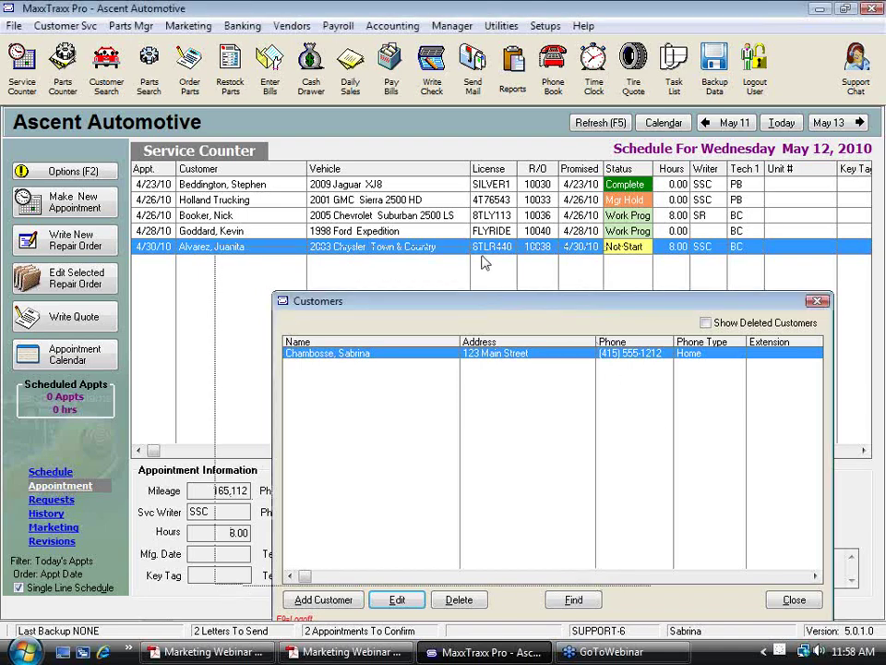
{"action": "left_click_drag", "start_coordinate": [543, 301], "coordinate": [478, 245]}
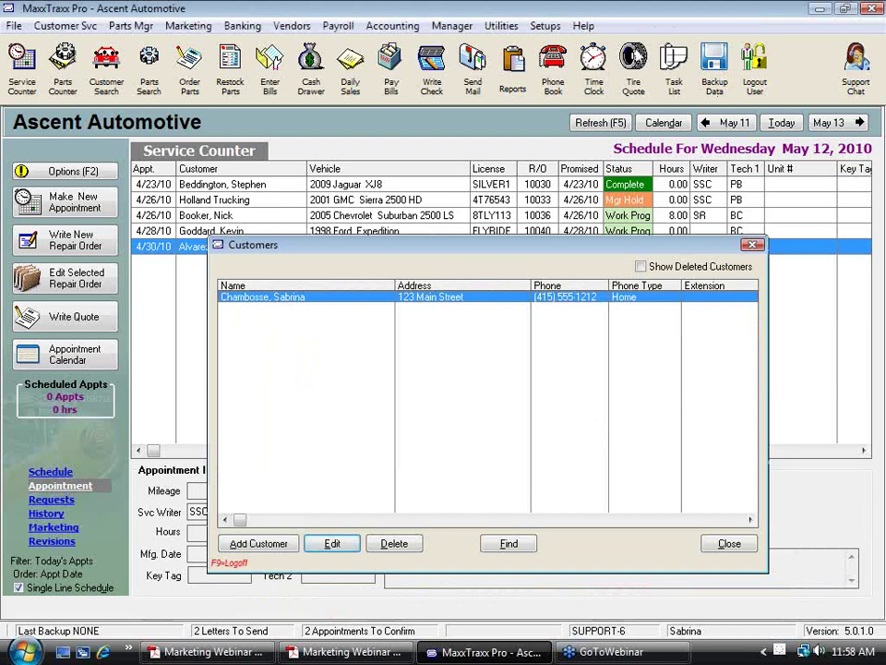
{"action": "left_click", "coordinate": [729, 543]}
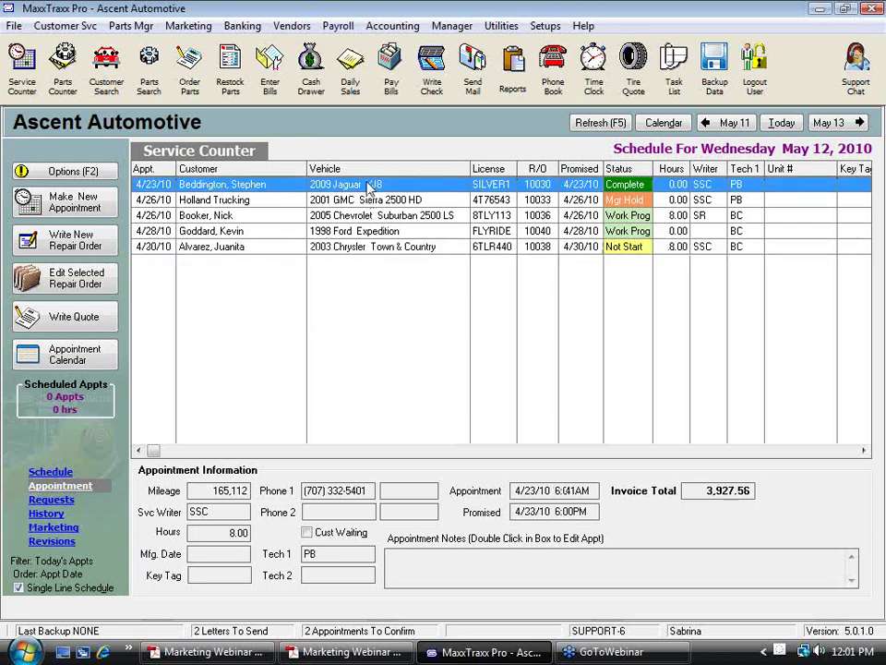
Open the completed repair order for the 2009 Jaguar XJ8
{"action": "left_click", "coordinate": [372, 184]}
{"action": "double_click", "coordinate": [373, 183]}
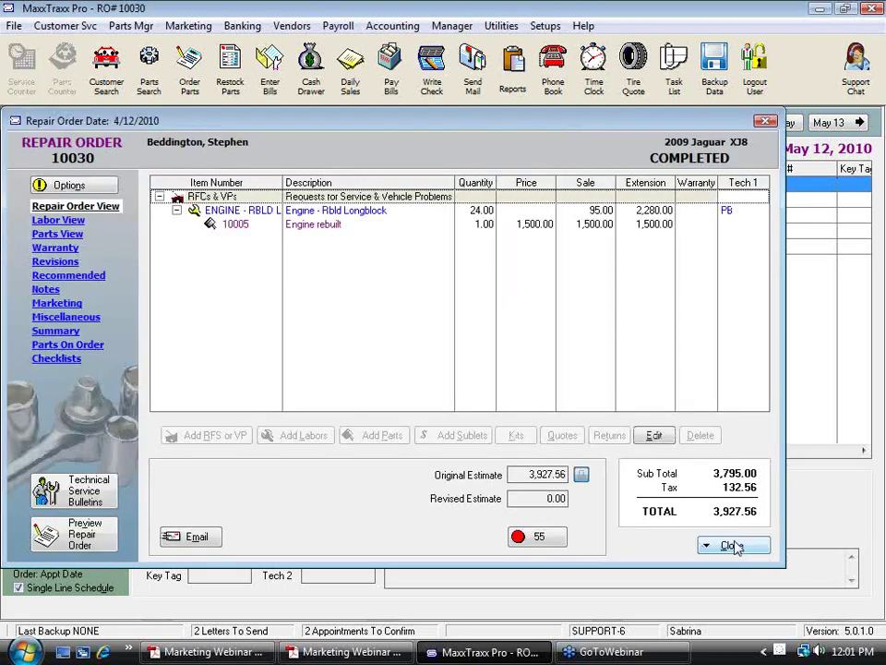
{"action": "left_click", "coordinate": [640, 50]}
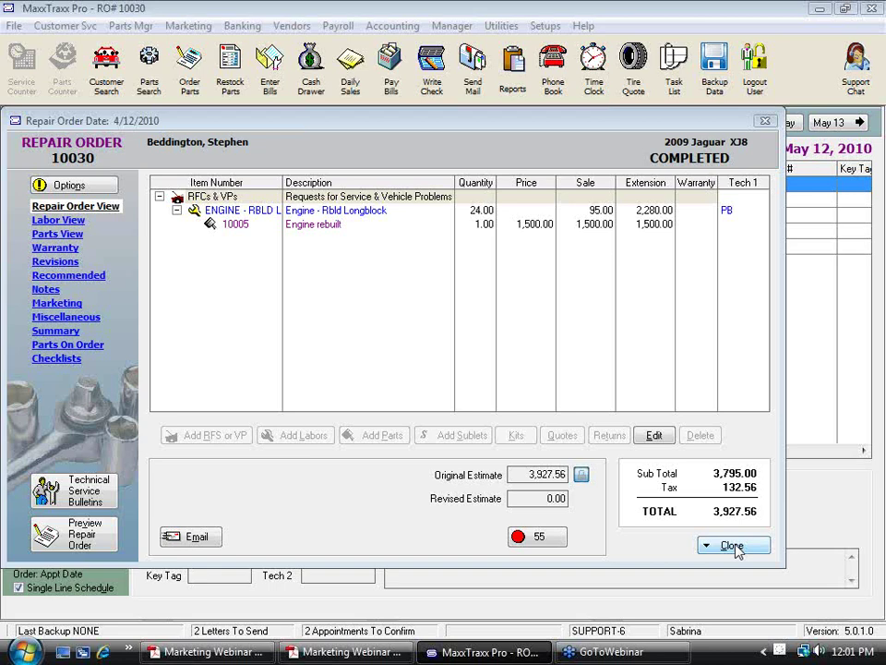
Close the Jaguar XJ8 repair order with the Close & Pay option and set its ending mileage to 24,152
{"action": "left_click", "coordinate": [734, 546]}
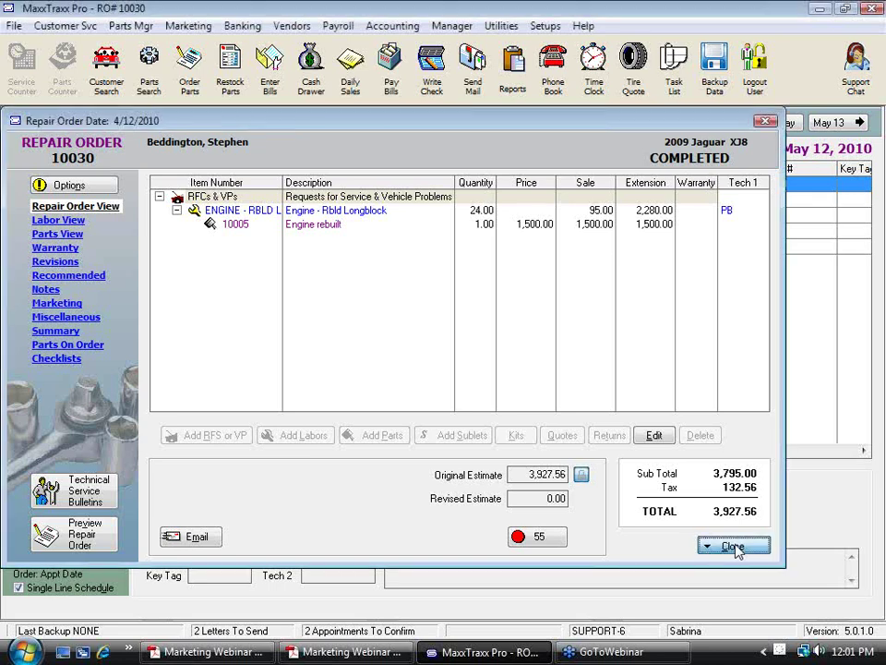
{"action": "left_click", "coordinate": [731, 546]}
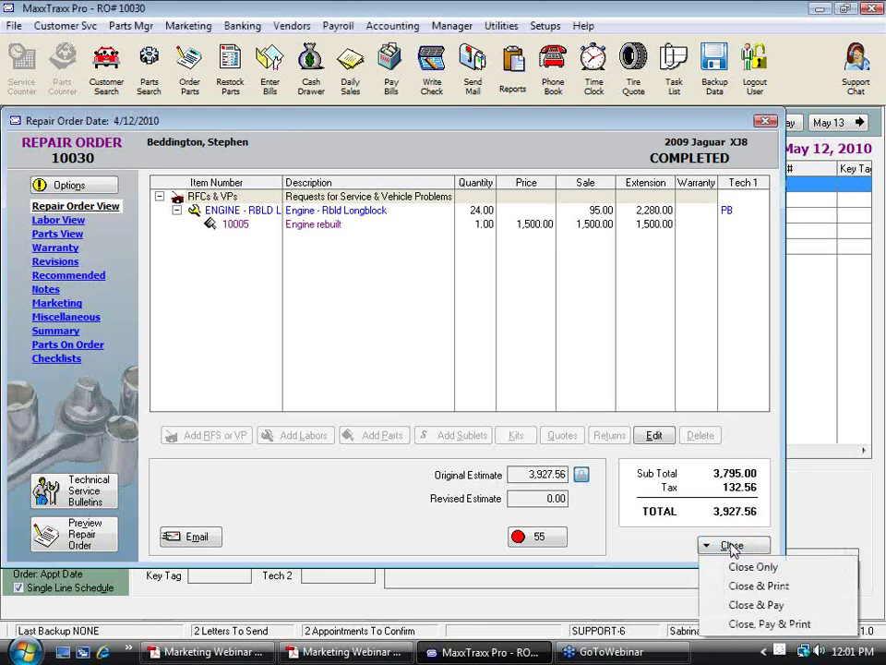
{"action": "left_click", "coordinate": [755, 605]}
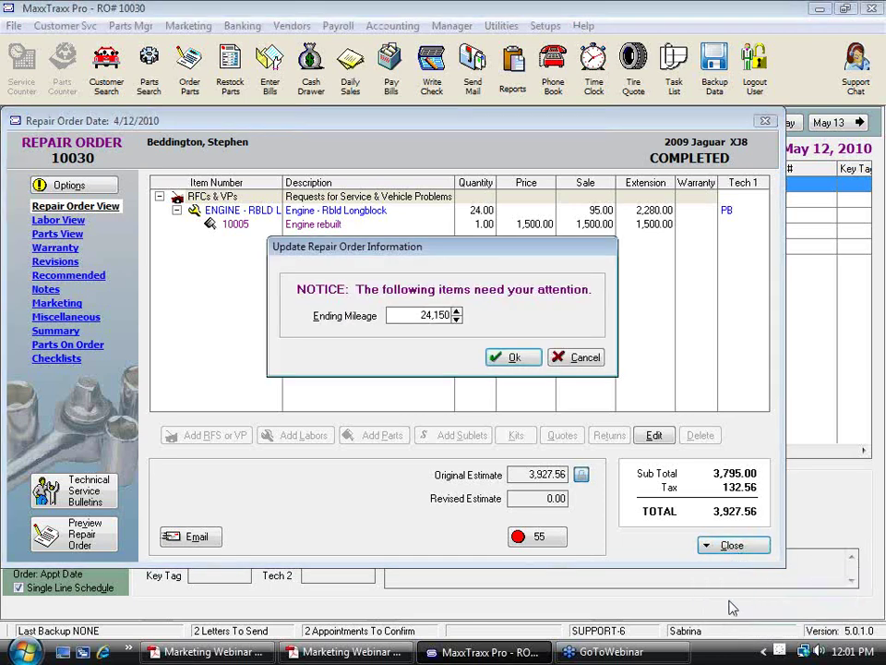
{"action": "left_click", "coordinate": [456, 311]}
{"action": "left_click", "coordinate": [456, 311]}
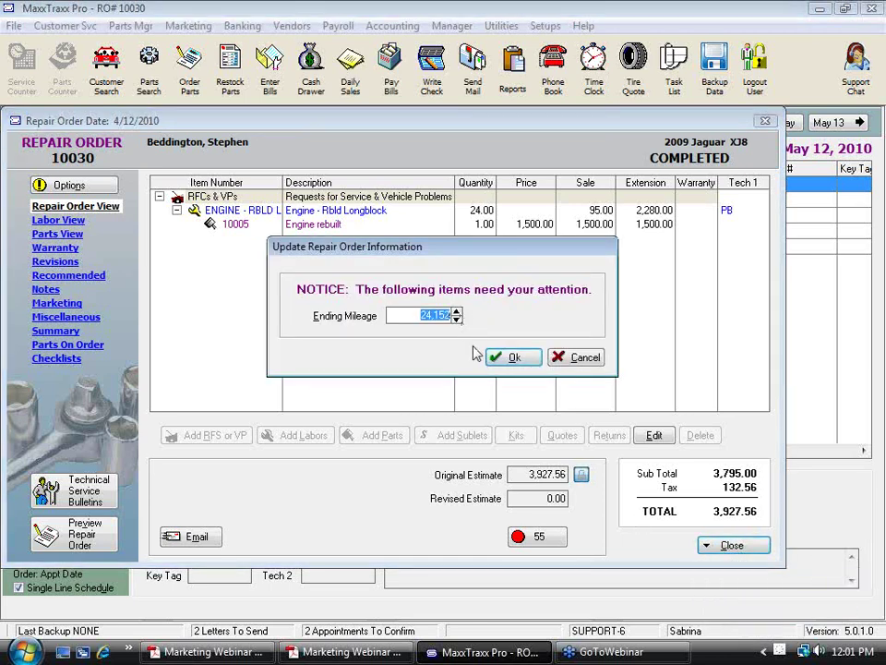
{"action": "left_click", "coordinate": [515, 358]}
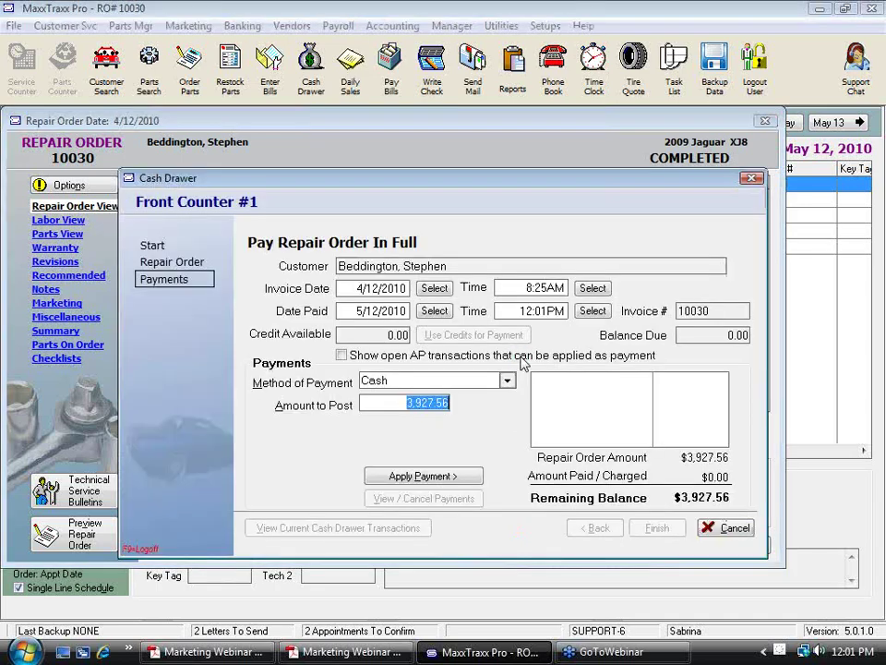
Apply a cash payment of 3,927.56 to the Jaguar's repair order, finish the payment and decline a new appointment
{"action": "left_click", "coordinate": [429, 478]}
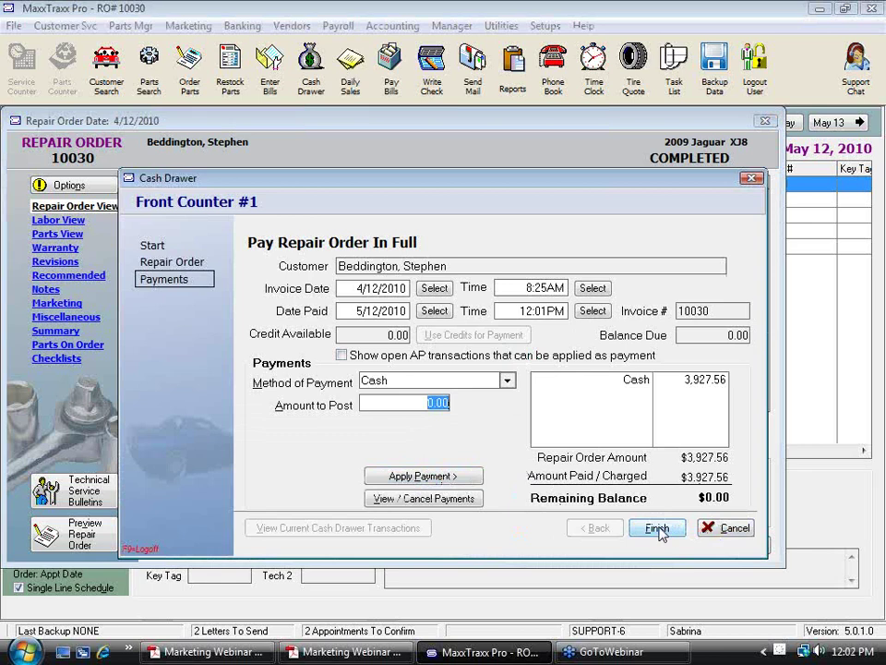
{"action": "left_click", "coordinate": [659, 531]}
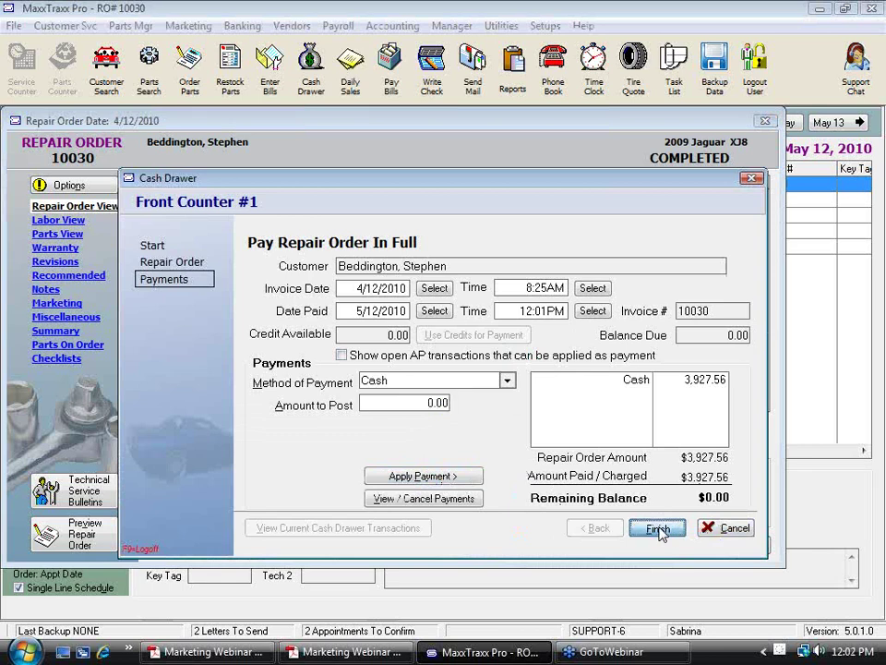
{"action": "left_click", "coordinate": [660, 533]}
{"action": "left_click", "coordinate": [650, 518]}
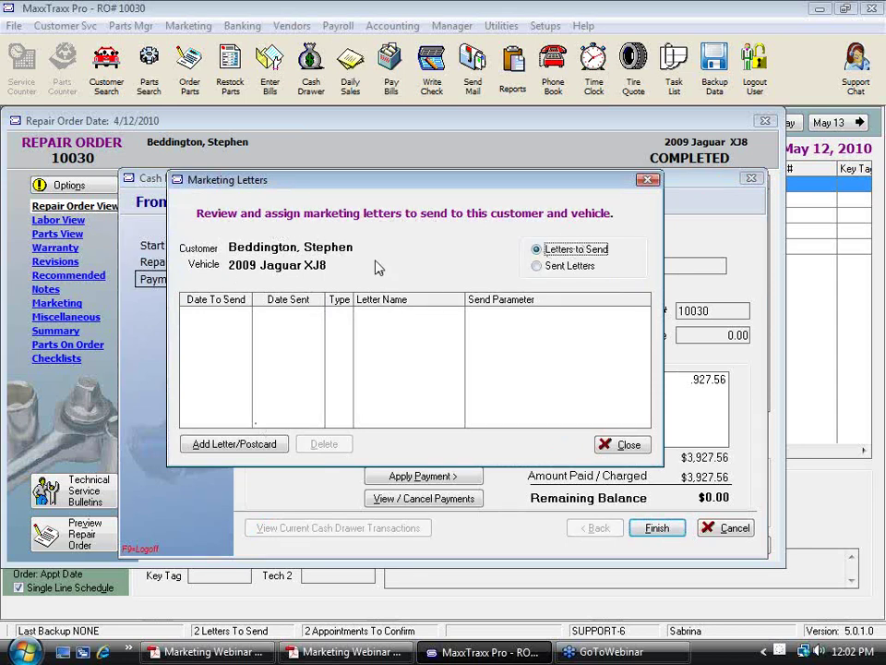
Assign the Thanks marketing letter to the Jaguar's customer, set to send after 3 days, and close the letters list
{"action": "left_click", "coordinate": [217, 445]}
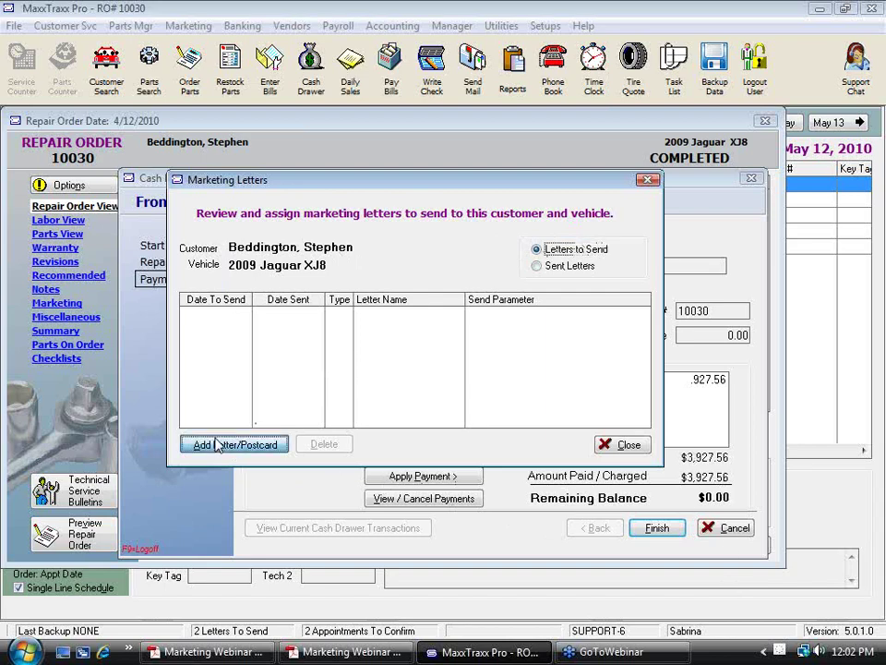
{"action": "left_click", "coordinate": [369, 344]}
{"action": "left_click", "coordinate": [699, 563]}
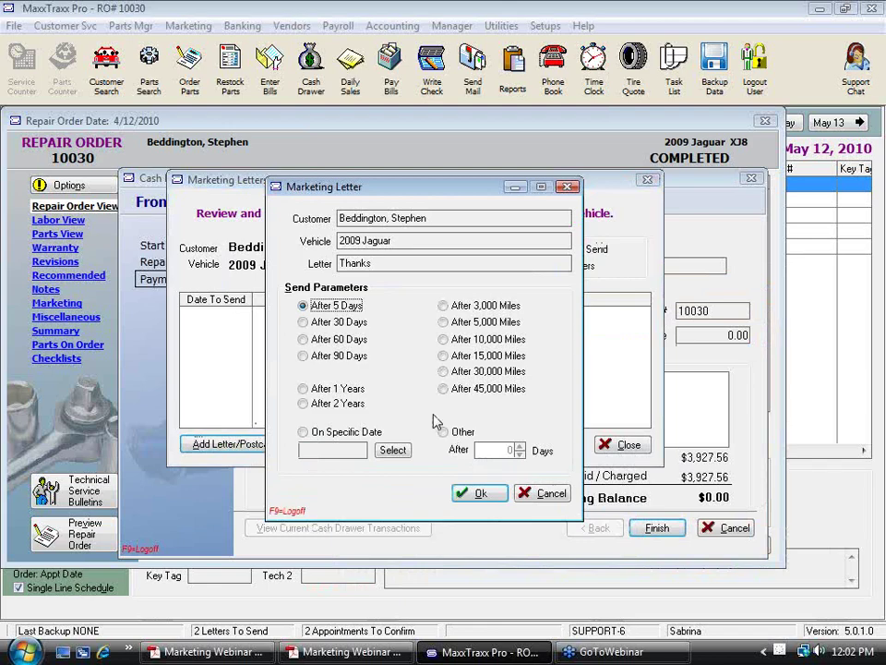
{"action": "left_click", "coordinate": [443, 431]}
{"action": "left_click", "coordinate": [520, 446]}
{"action": "left_click", "coordinate": [520, 446]}
{"action": "left_click", "coordinate": [520, 446]}
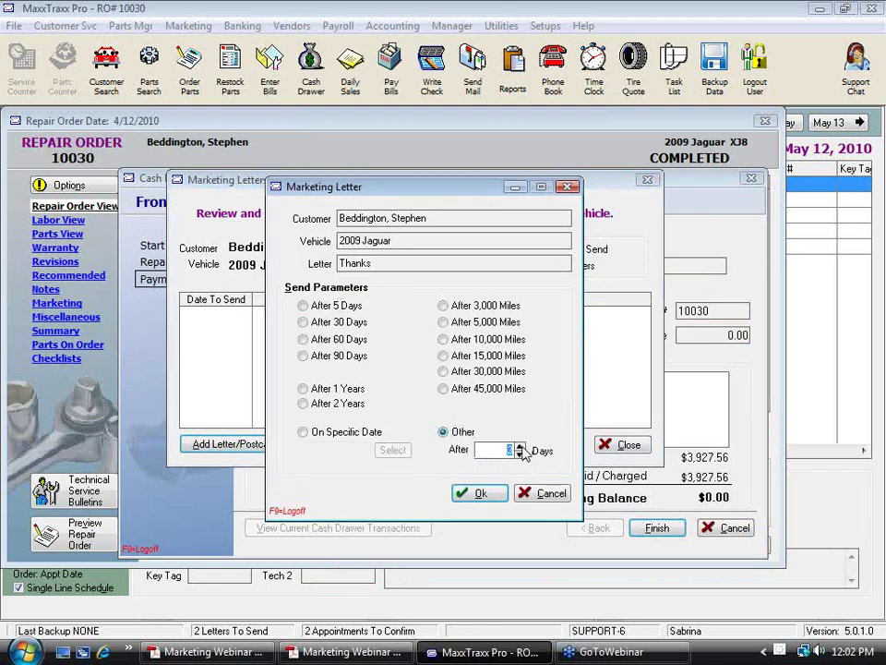
{"action": "left_click", "coordinate": [482, 495]}
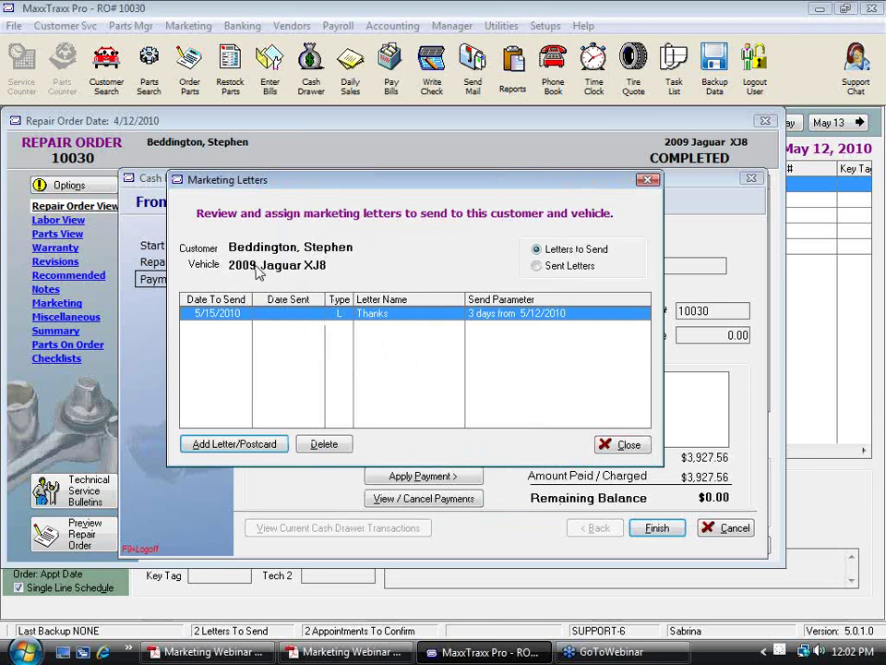
{"action": "left_click", "coordinate": [630, 445]}
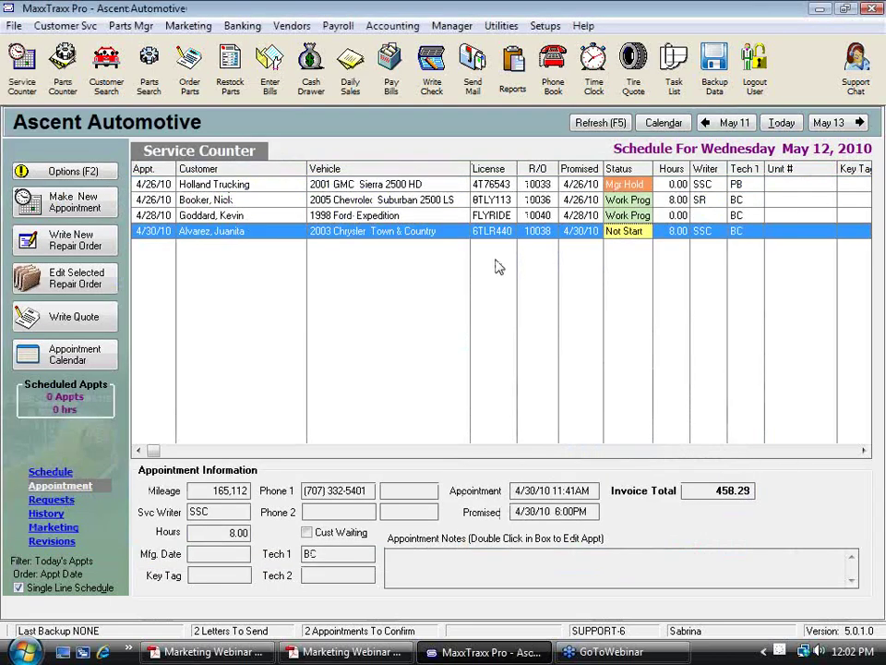
Try to pay the 2001 GMC Sierra 2500 HD repair order using current part costs without entering mileage, and close the order
{"action": "double_click", "coordinate": [375, 184]}
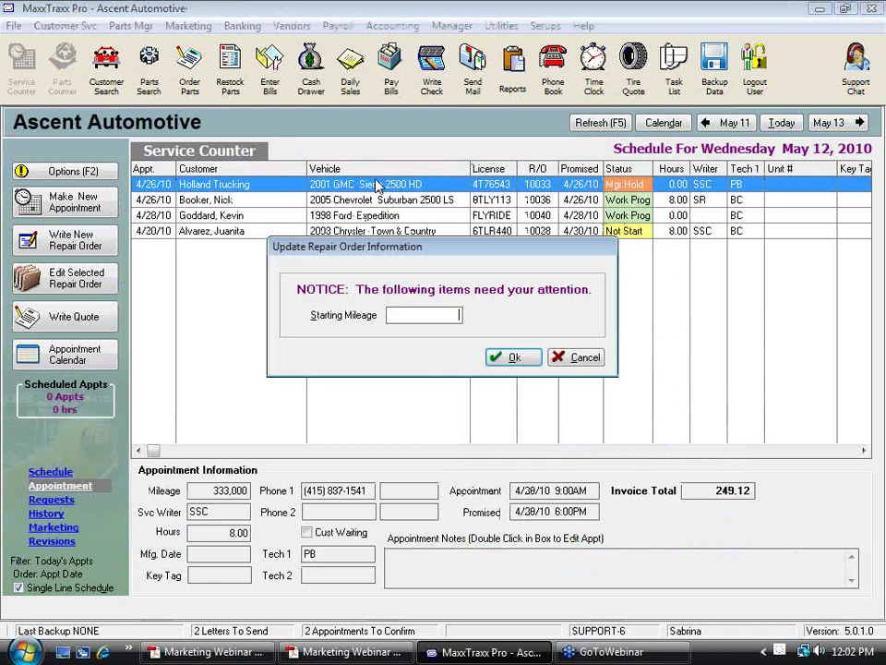
{"action": "left_click", "coordinate": [584, 359]}
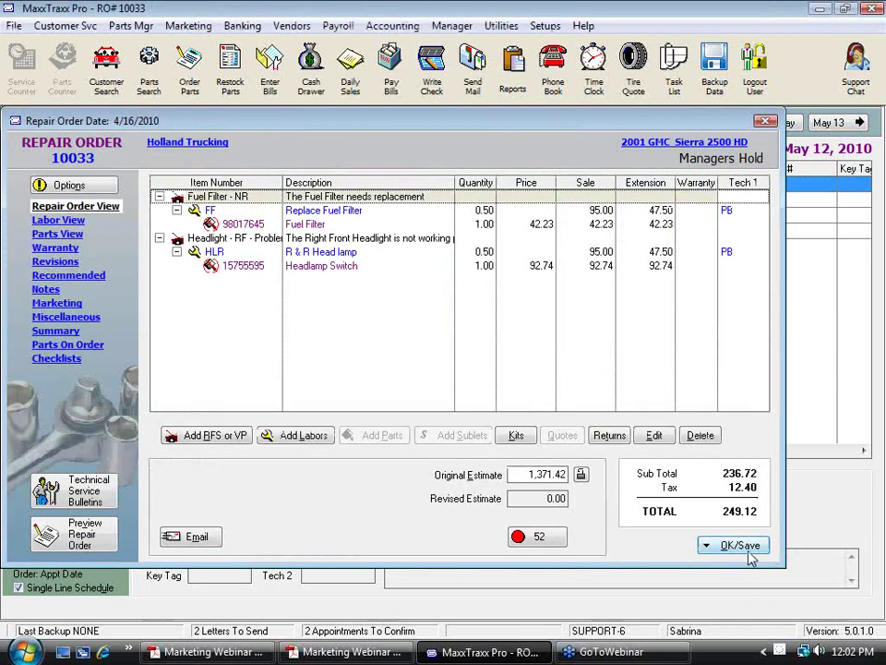
{"action": "left_click", "coordinate": [749, 551]}
{"action": "left_click", "coordinate": [542, 523]}
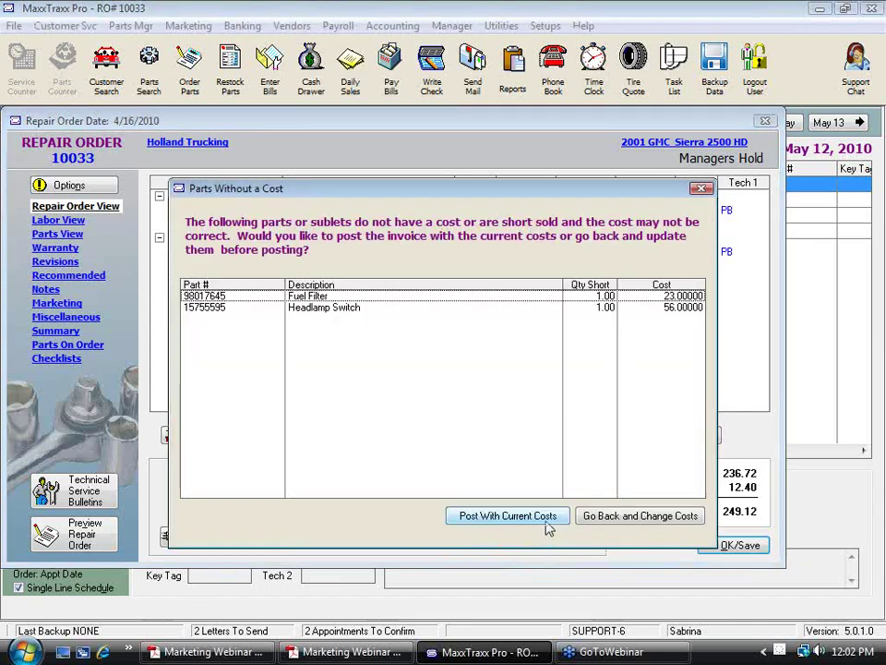
{"action": "left_click", "coordinate": [526, 519]}
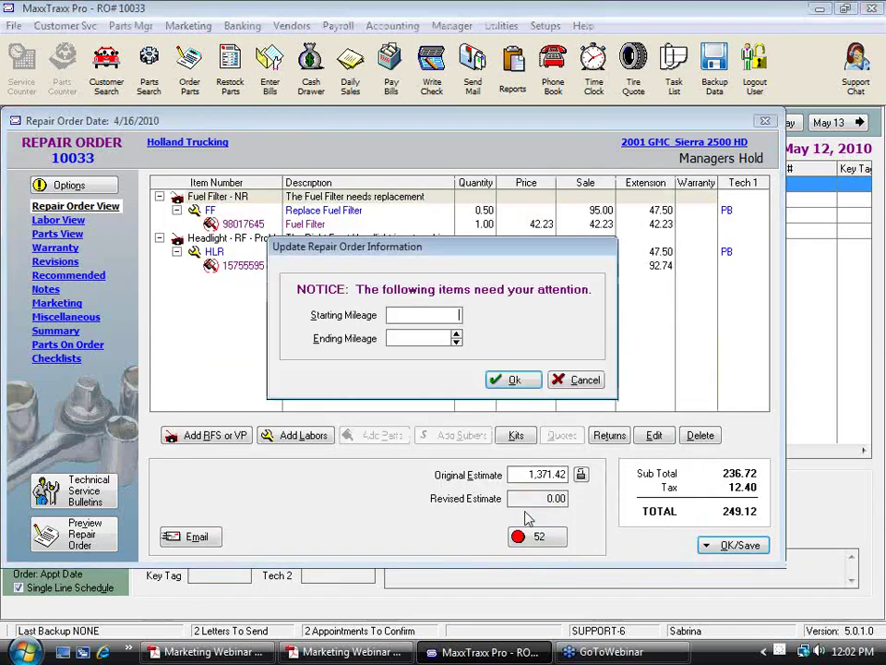
{"action": "left_click", "coordinate": [525, 387]}
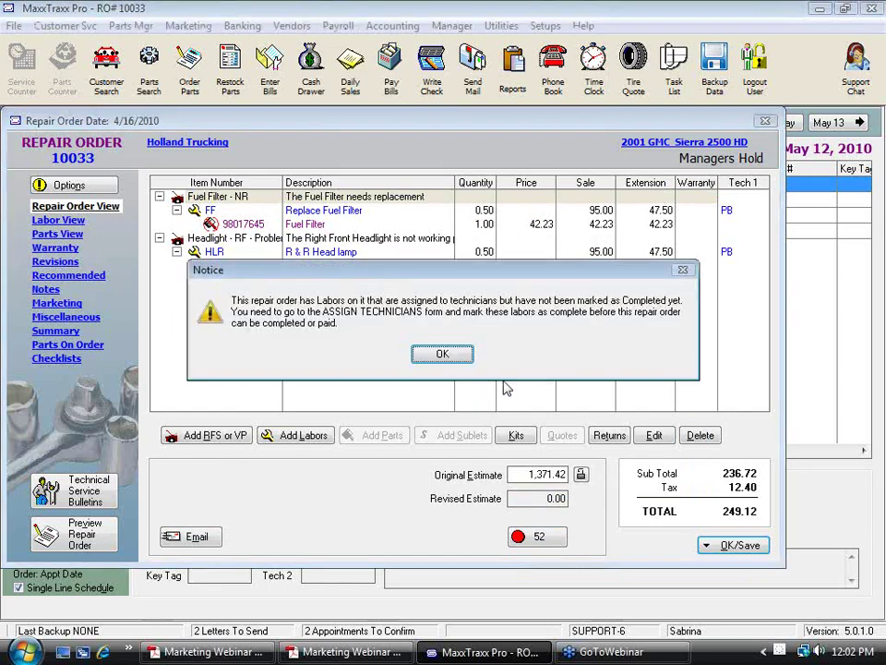
{"action": "left_click", "coordinate": [452, 358]}
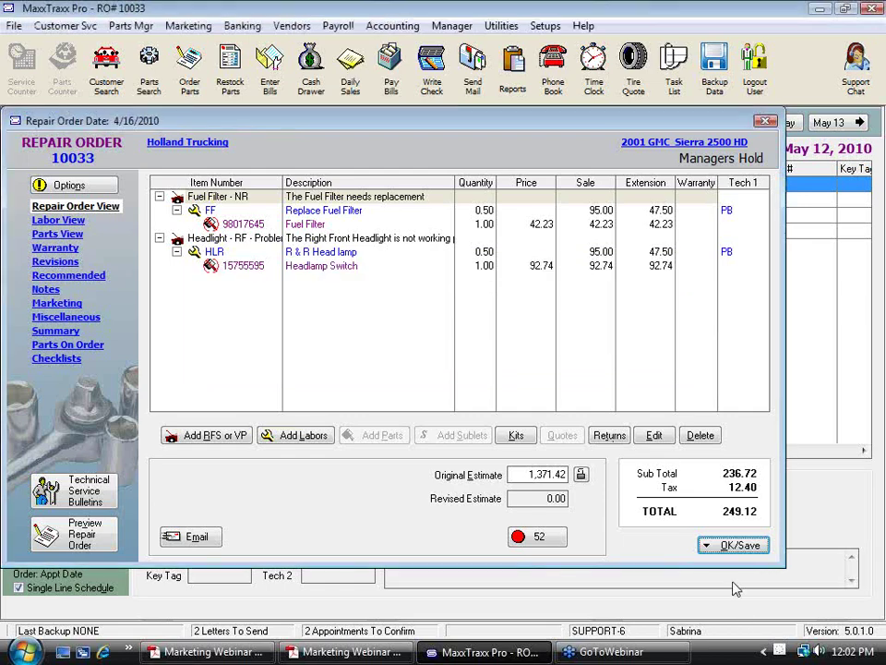
{"action": "left_click", "coordinate": [730, 544]}
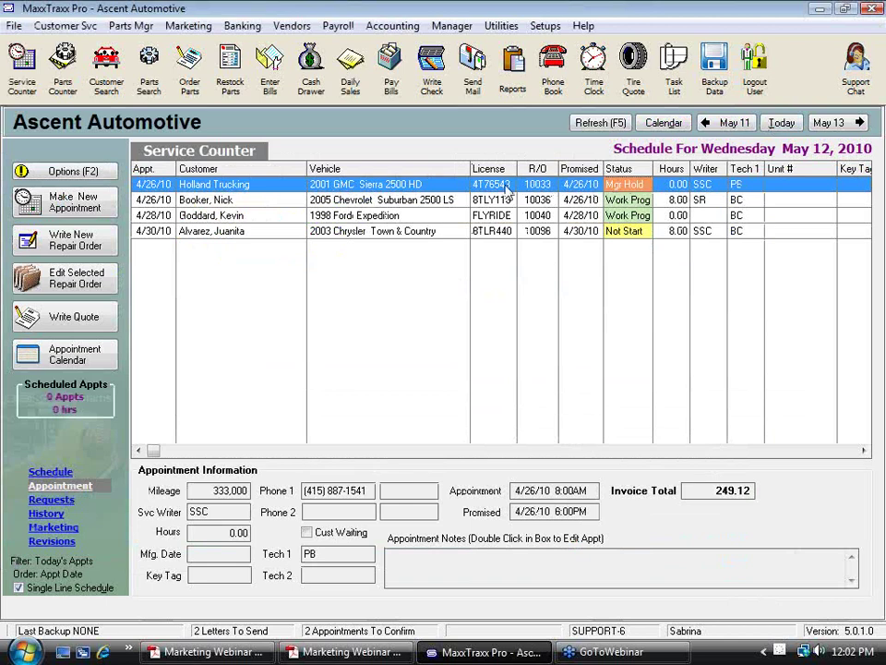
Open the 2003 Chrysler Town & Country repair order and pay its 458.29 in cash with ending mileage 165,115
{"action": "left_click", "coordinate": [374, 233]}
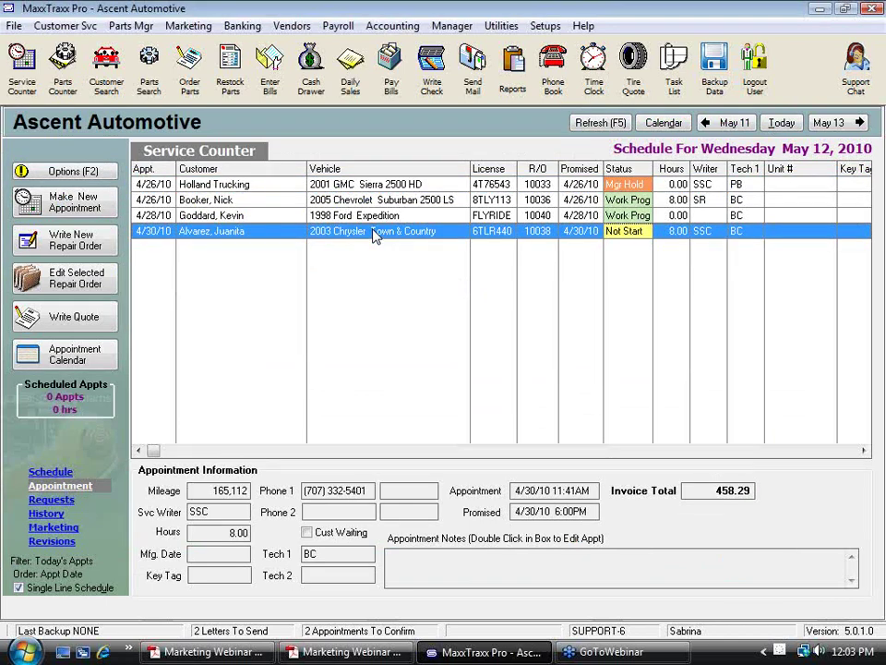
{"action": "double_click", "coordinate": [375, 233]}
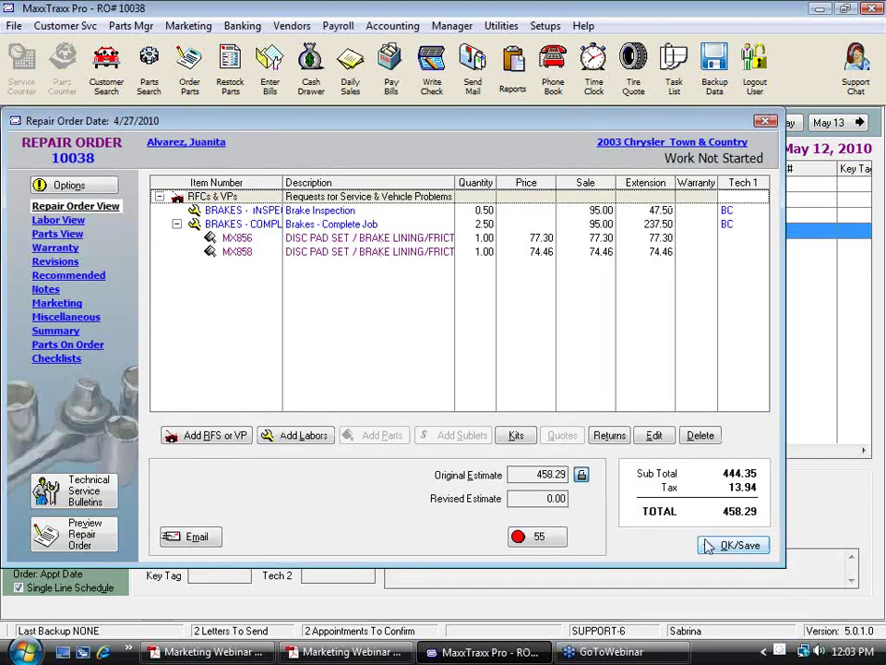
{"action": "left_click", "coordinate": [725, 546]}
{"action": "left_click", "coordinate": [534, 521]}
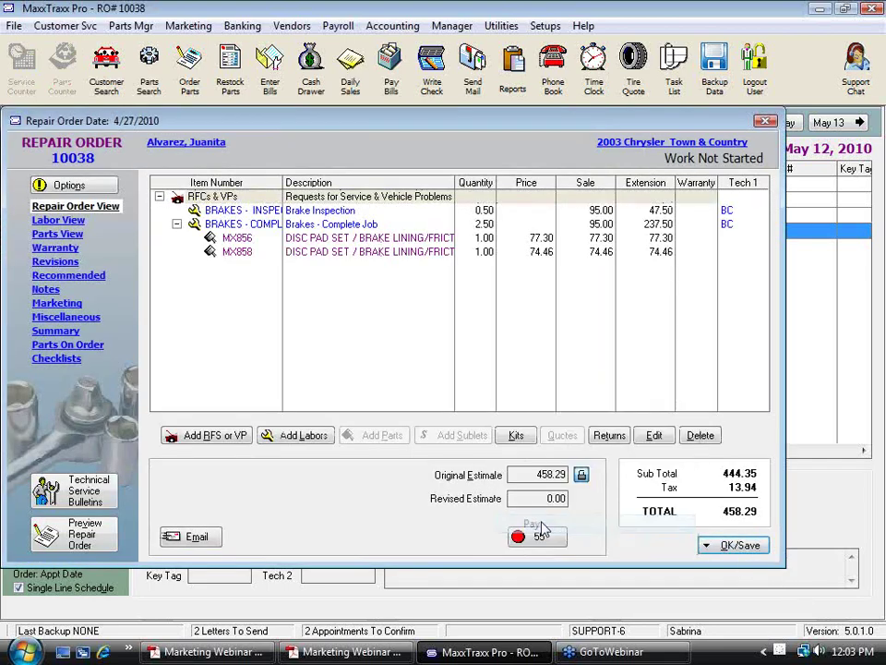
{"action": "double_click", "coordinate": [456, 312]}
{"action": "left_click", "coordinate": [511, 357]}
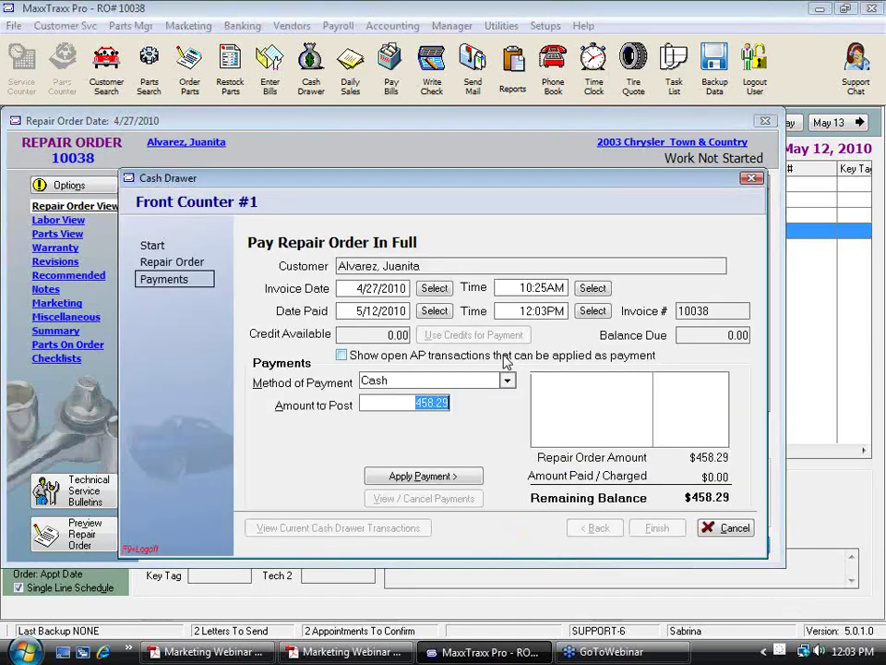
{"action": "left_click", "coordinate": [446, 479]}
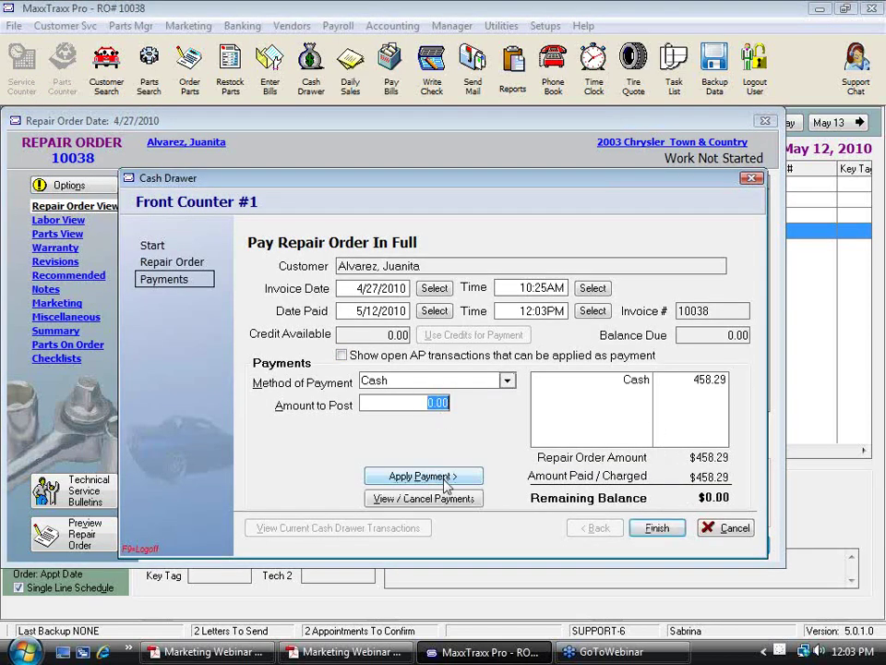
{"action": "left_click", "coordinate": [657, 530]}
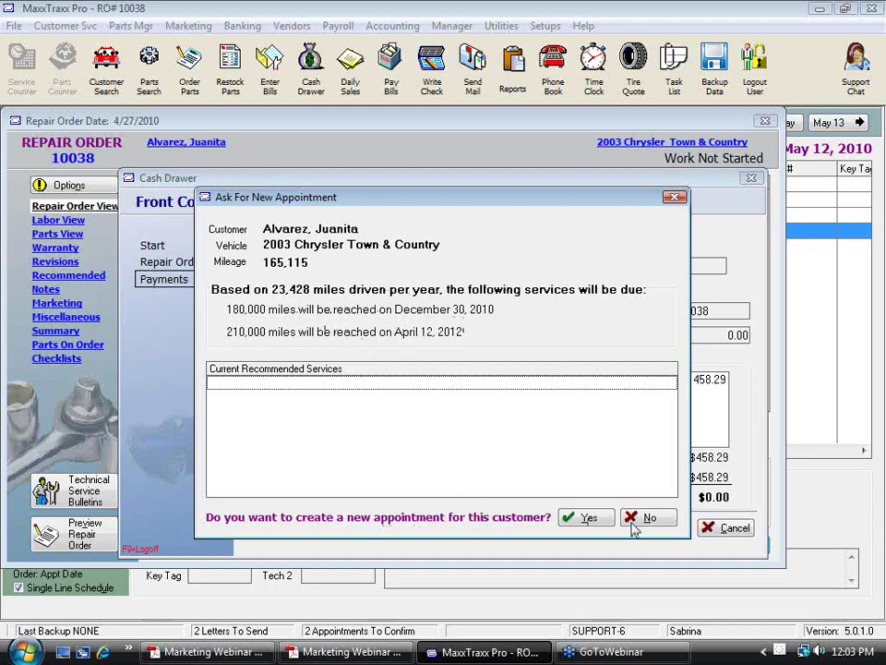
Create a new appointment for the Chrysler's customer and set the appointment date to 12/12/2010
{"action": "left_click", "coordinate": [588, 517]}
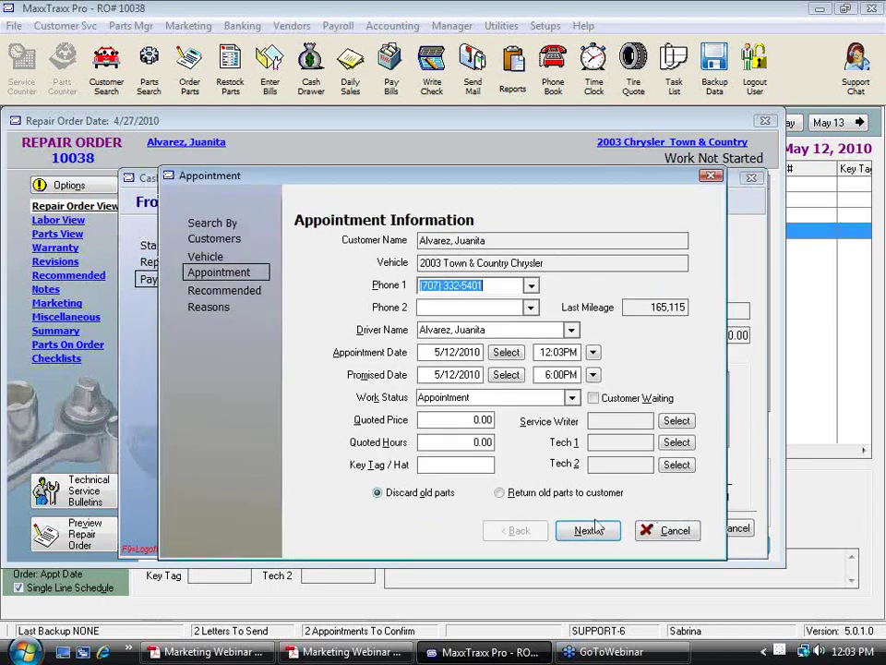
{"action": "left_click", "coordinate": [505, 351]}
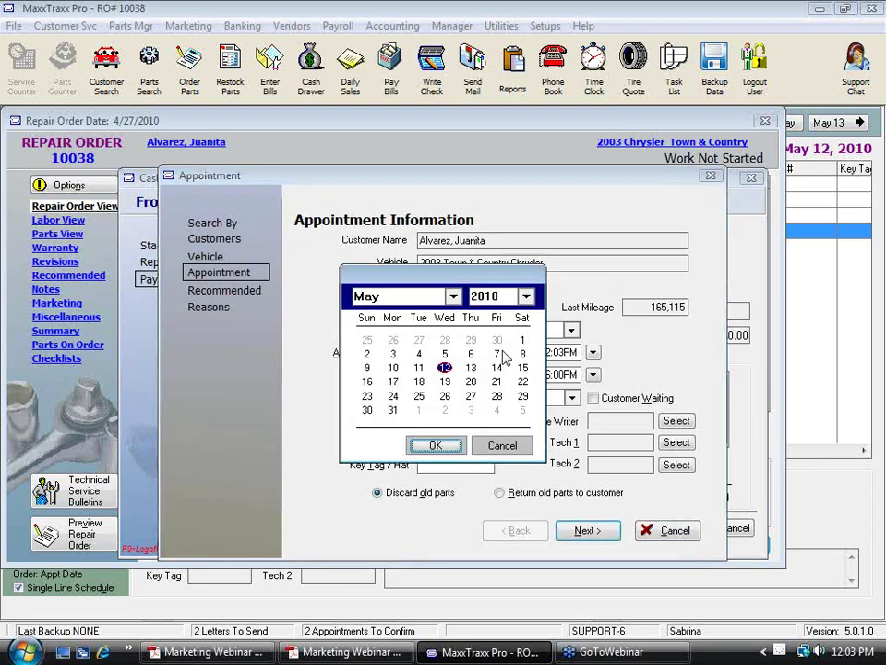
{"action": "left_click", "coordinate": [451, 298]}
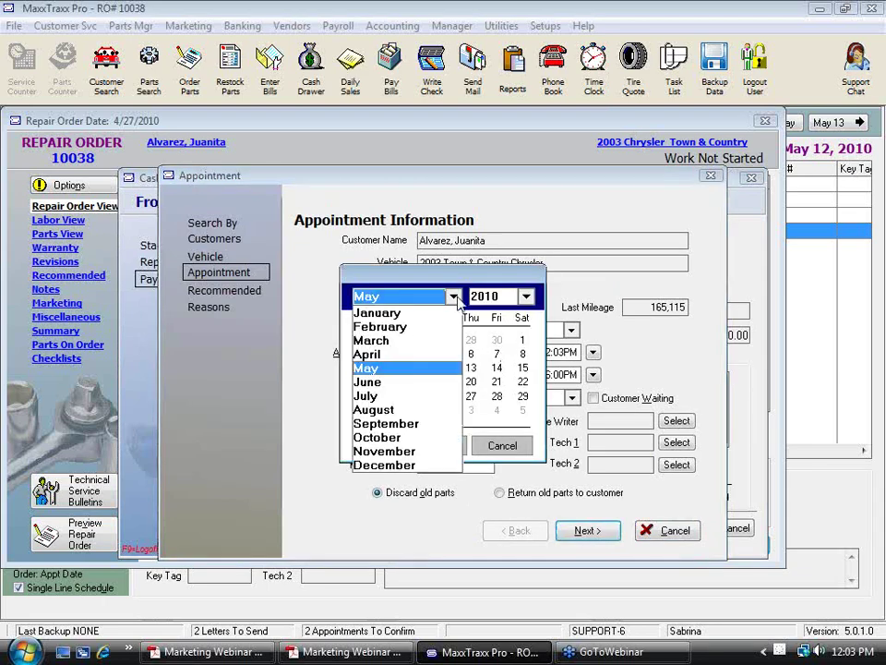
{"action": "left_click", "coordinate": [413, 468]}
{"action": "left_click", "coordinate": [435, 444]}
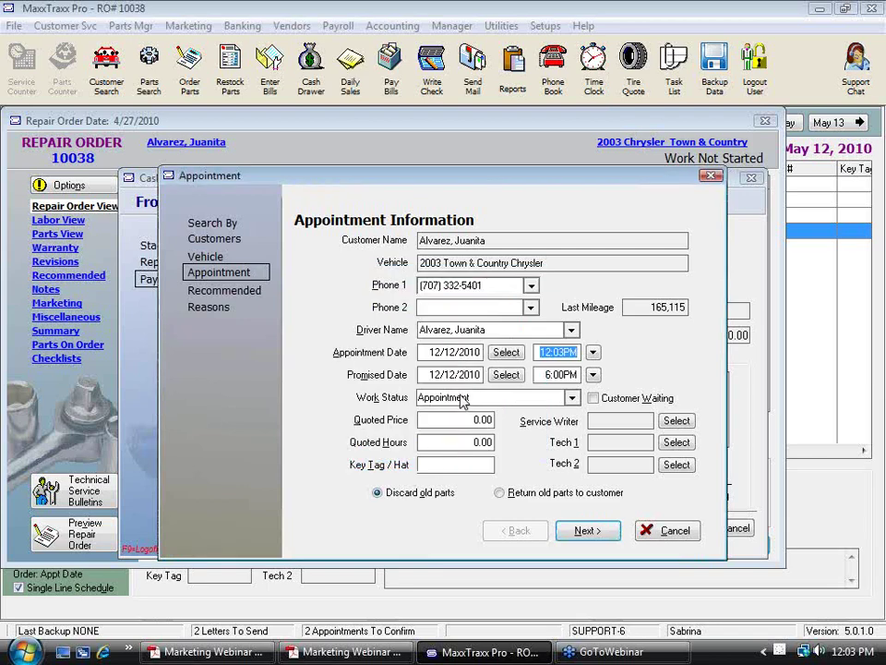
Add the Service - 60K maintenance request as the reason for service on the Chrysler's new appointment
{"action": "left_click", "coordinate": [596, 530]}
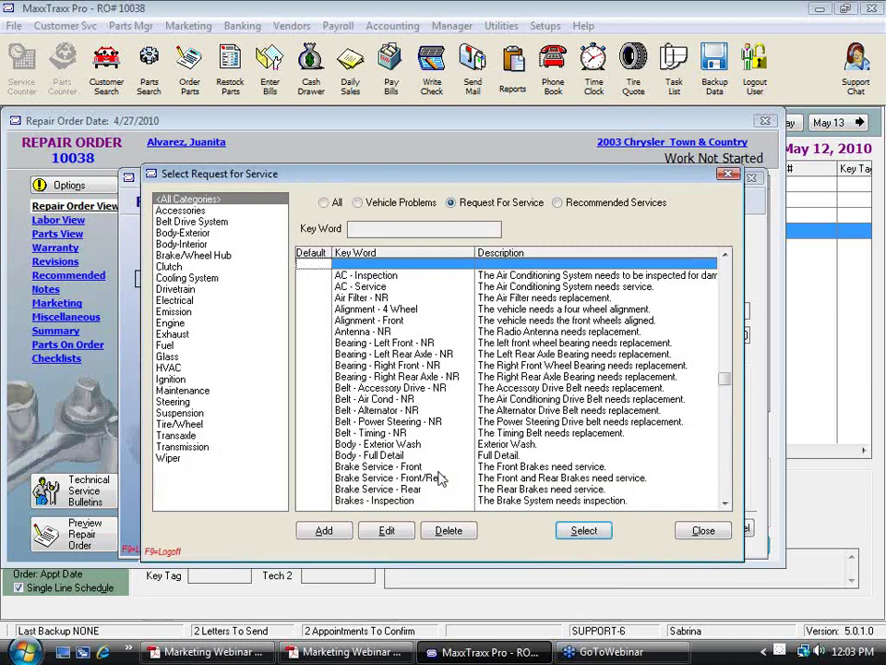
{"action": "type", "text": "l"}
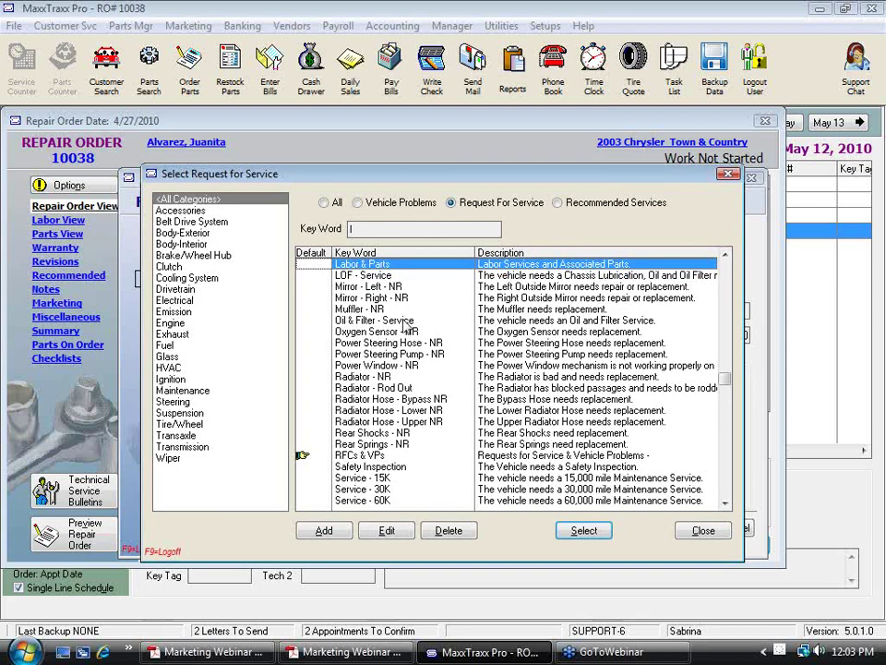
{"action": "key", "text": "BackSpace"}
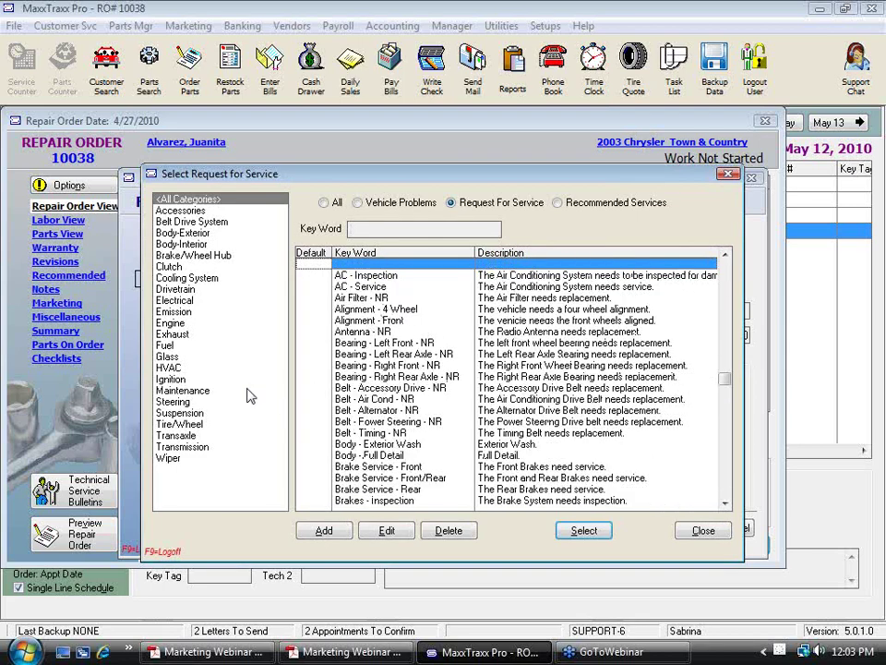
{"action": "left_click", "coordinate": [166, 392]}
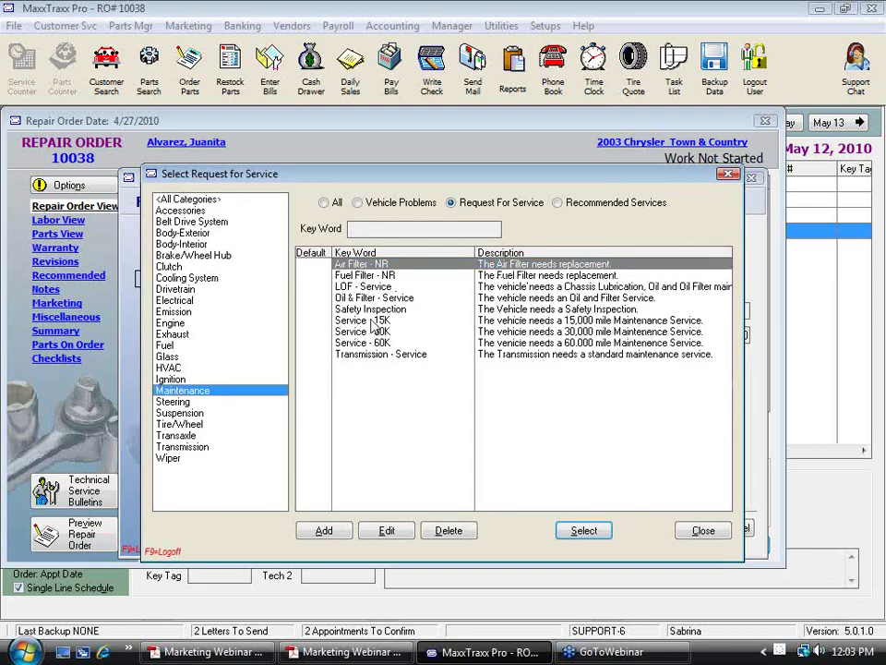
{"action": "double_click", "coordinate": [379, 342]}
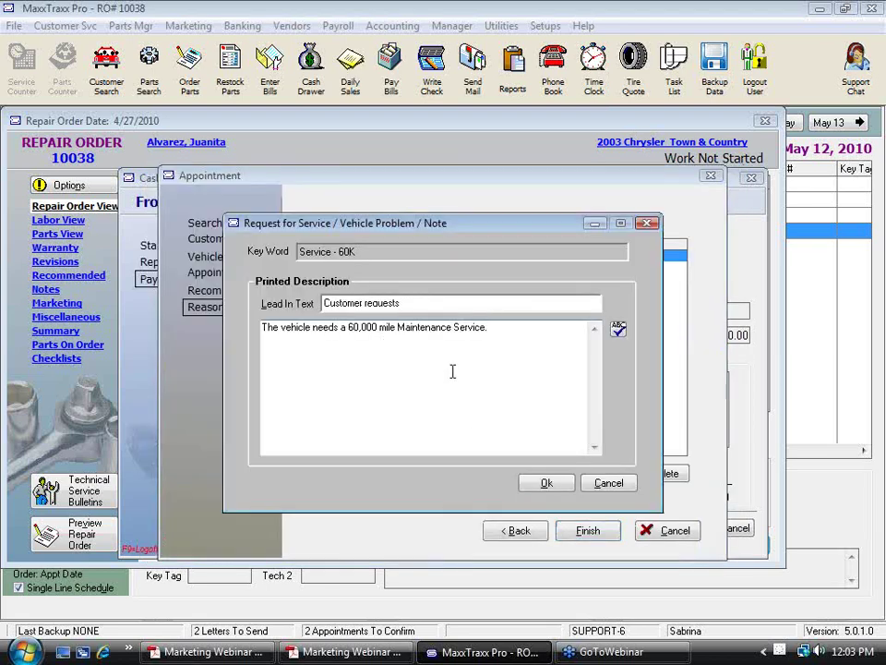
{"action": "left_click", "coordinate": [558, 484]}
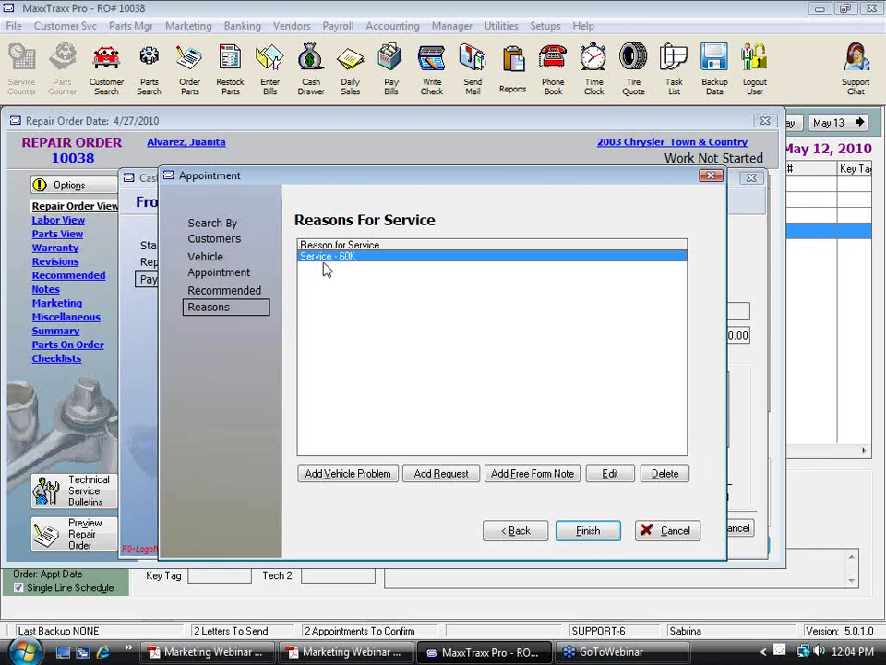
Return to the appointment information and change the appointment date to 12/22/2010
{"action": "left_click", "coordinate": [518, 532]}
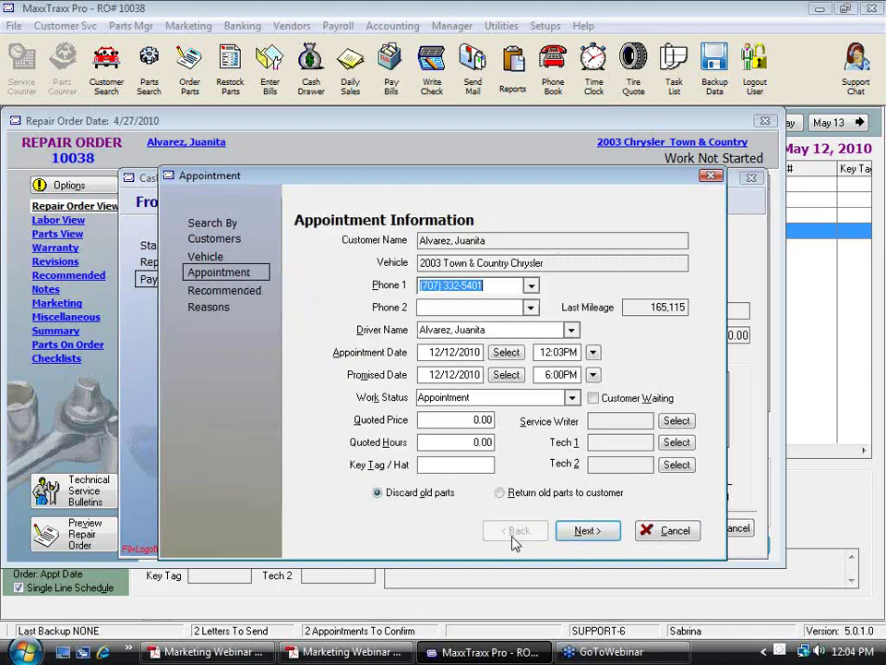
{"action": "left_click", "coordinate": [584, 537]}
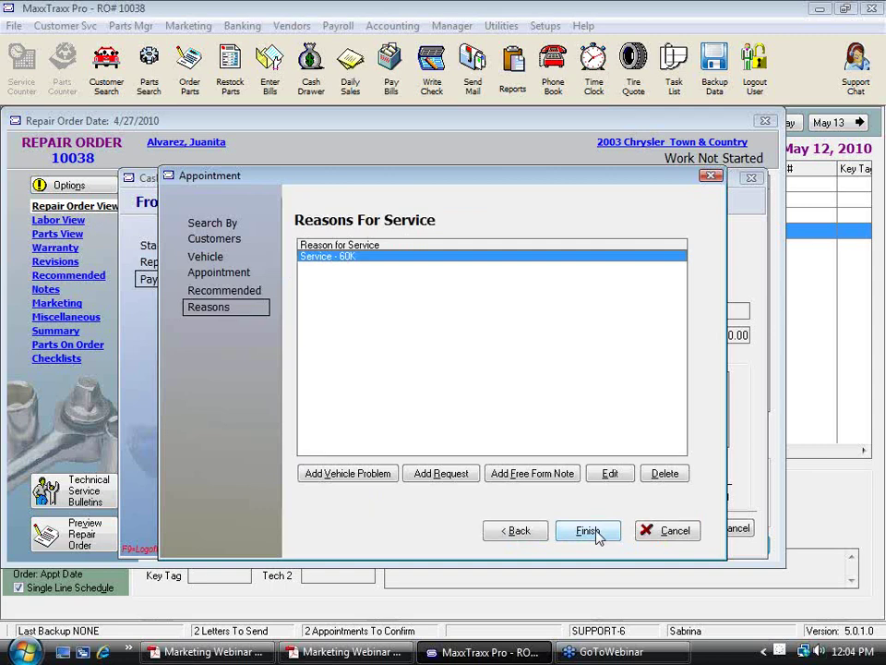
{"action": "left_click", "coordinate": [520, 533]}
{"action": "left_click", "coordinate": [507, 352]}
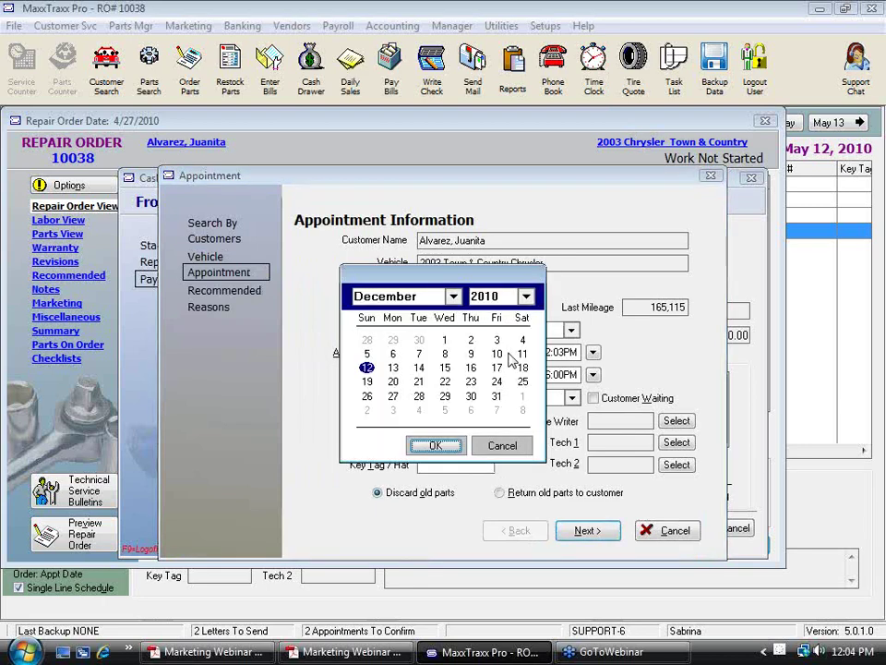
{"action": "left_click", "coordinate": [445, 381]}
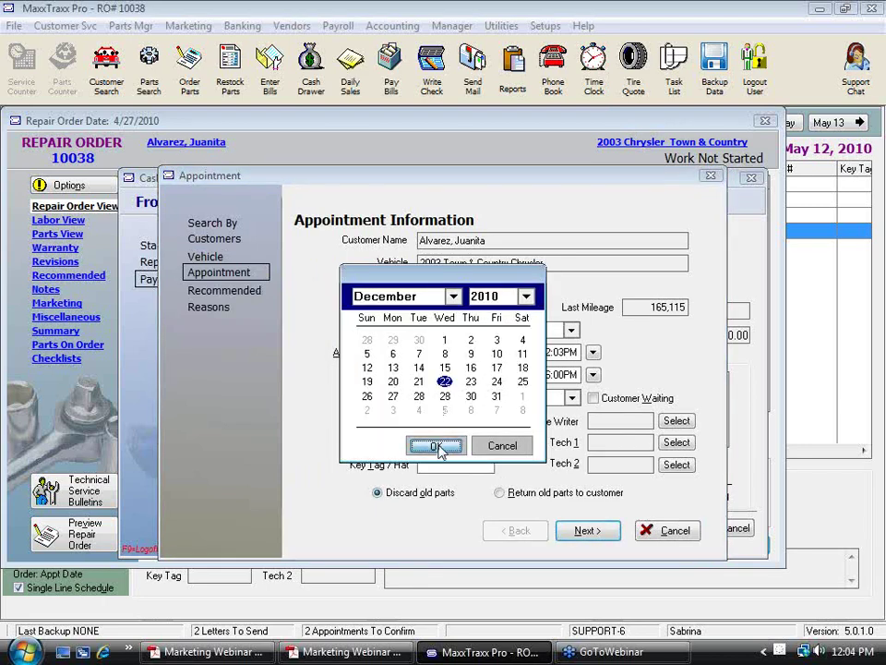
{"action": "left_click", "coordinate": [435, 444]}
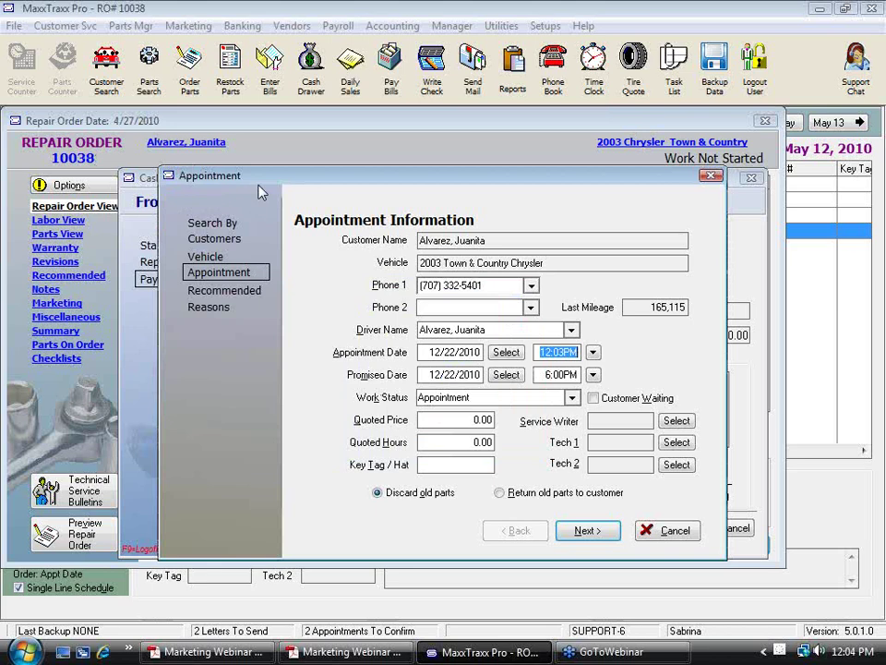
Save the appointment and complete the Chrysler's checkout, keeping its assigned marketing letter as is
{"action": "left_click", "coordinate": [587, 532]}
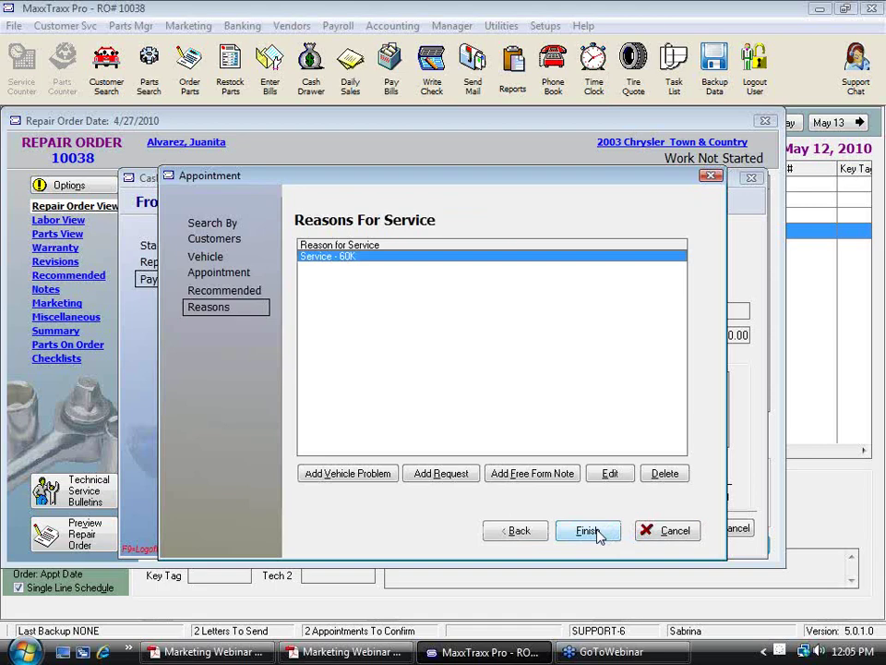
{"action": "left_click", "coordinate": [587, 531]}
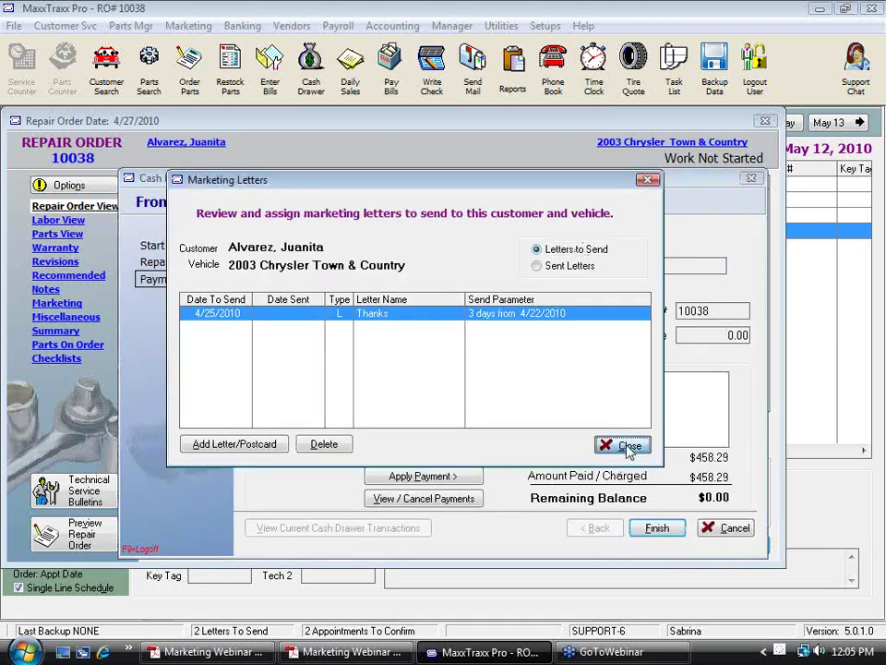
{"action": "left_click", "coordinate": [626, 445]}
{"action": "left_click", "coordinate": [734, 544]}
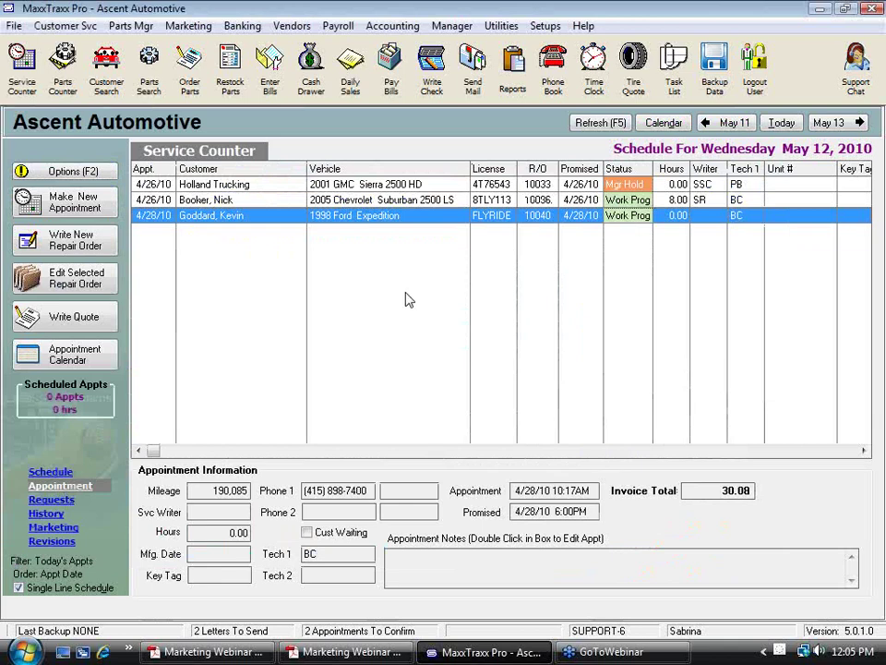
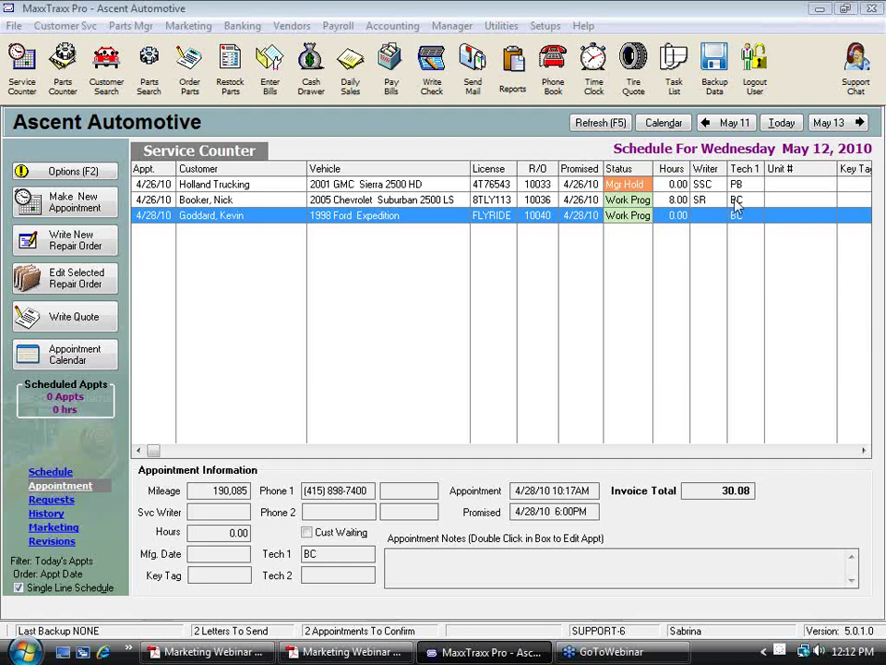
Run the marketing Customer Source Report with a starting date paid of 1/01/2010
{"action": "left_click", "coordinate": [513, 80]}
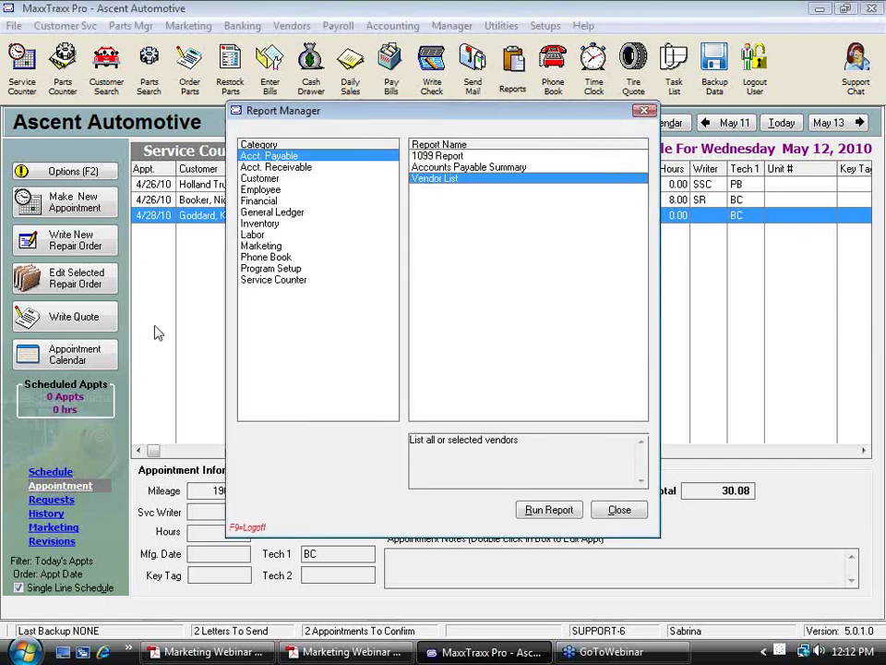
{"action": "left_click", "coordinate": [261, 245]}
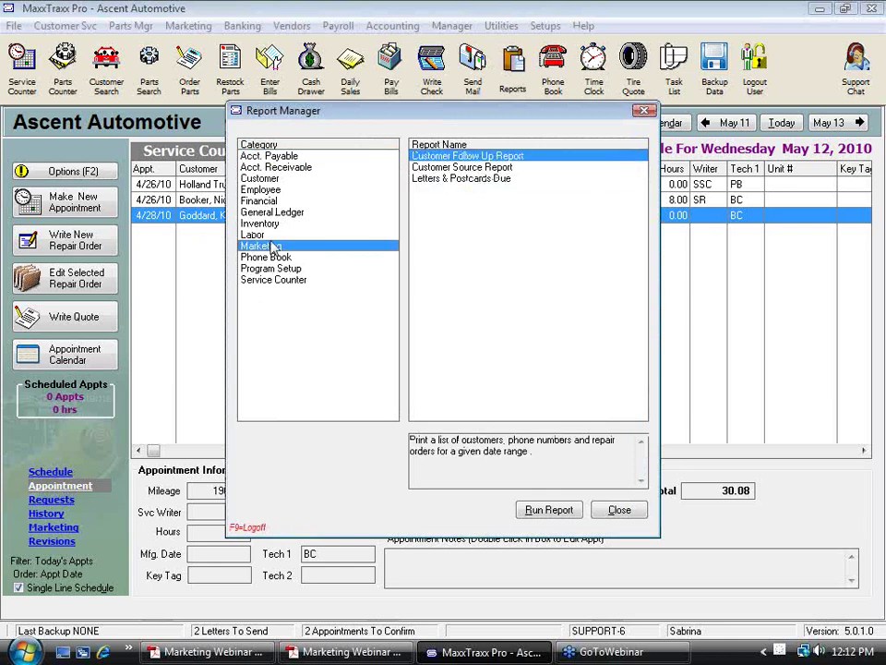
{"action": "double_click", "coordinate": [461, 167]}
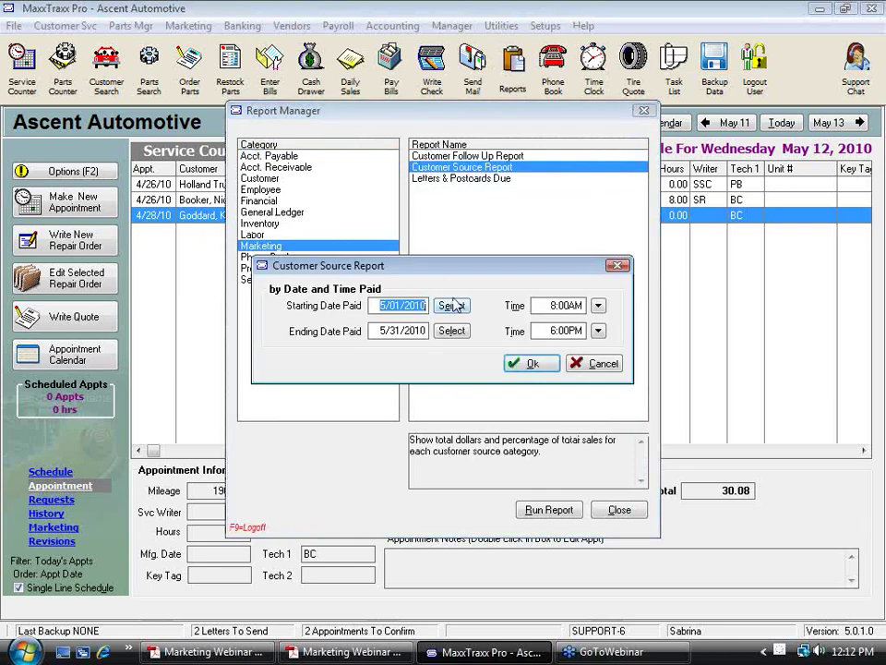
{"action": "left_click", "coordinate": [452, 308]}
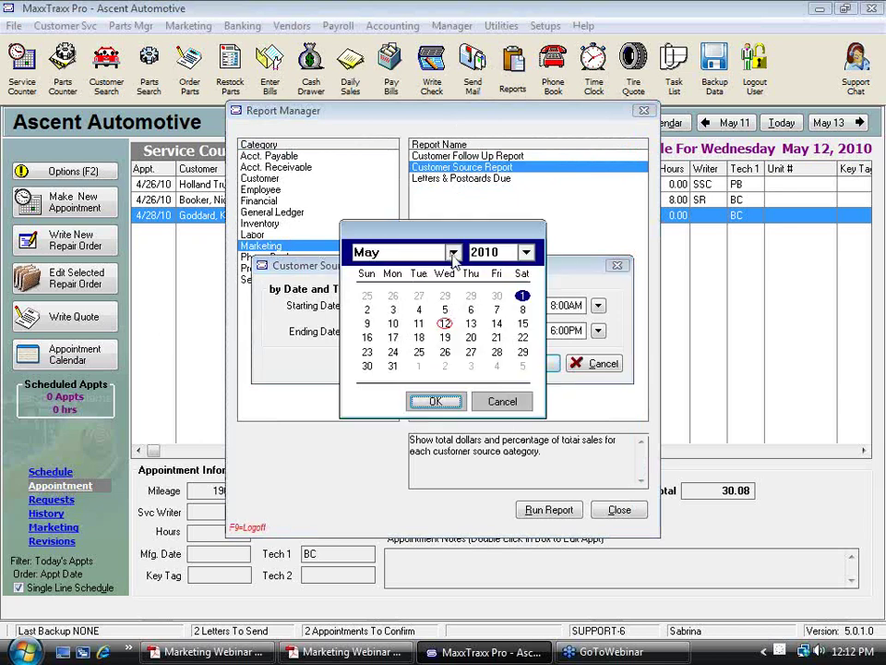
{"action": "left_click", "coordinate": [452, 253]}
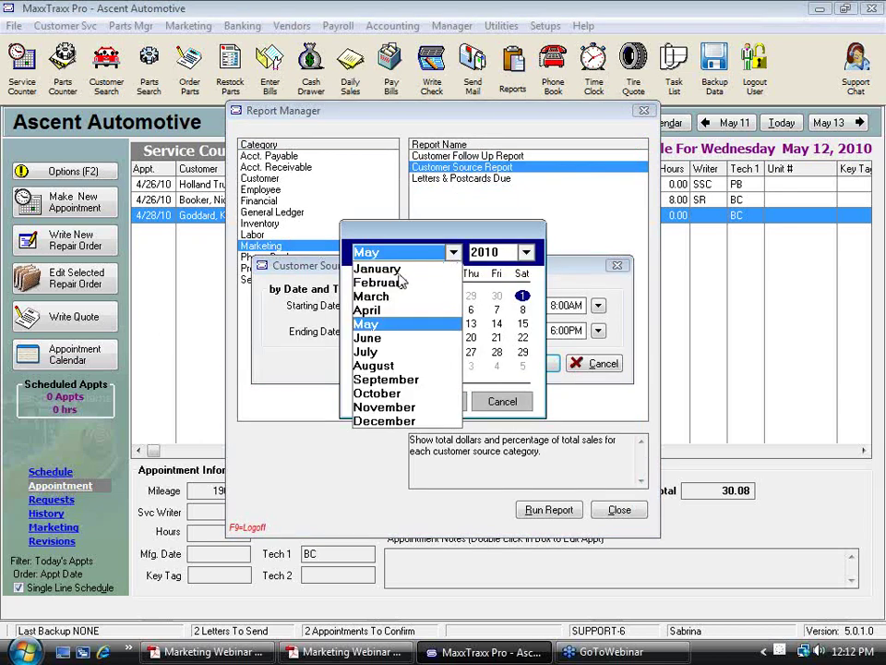
{"action": "left_click", "coordinate": [401, 271]}
{"action": "left_click", "coordinate": [436, 404]}
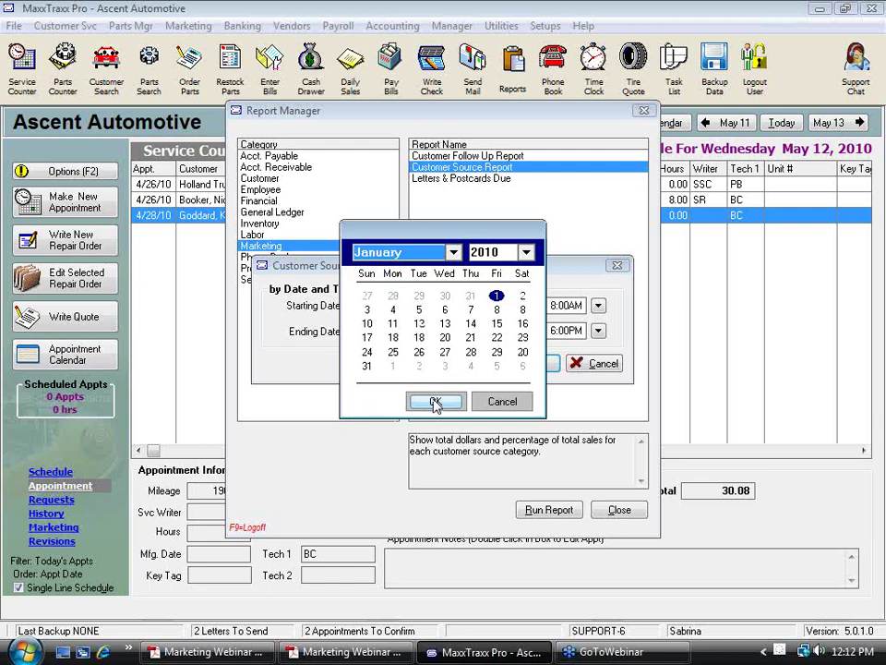
{"action": "left_click", "coordinate": [436, 403]}
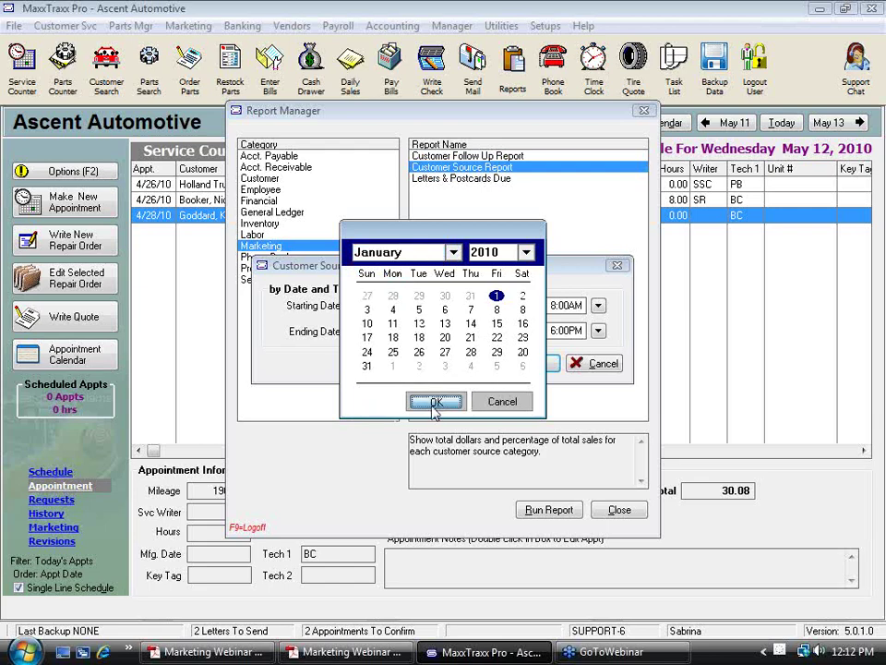
{"action": "left_click", "coordinate": [528, 363]}
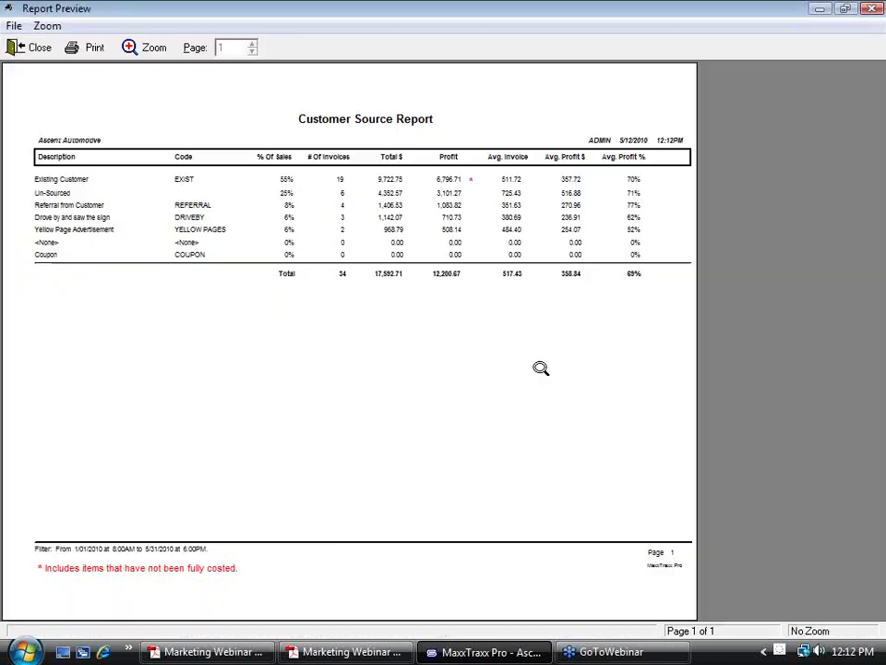
Enlarge the Customer Source Report preview to examine sales and profit by customer source, and close the preview
{"action": "left_click", "coordinate": [410, 357]}
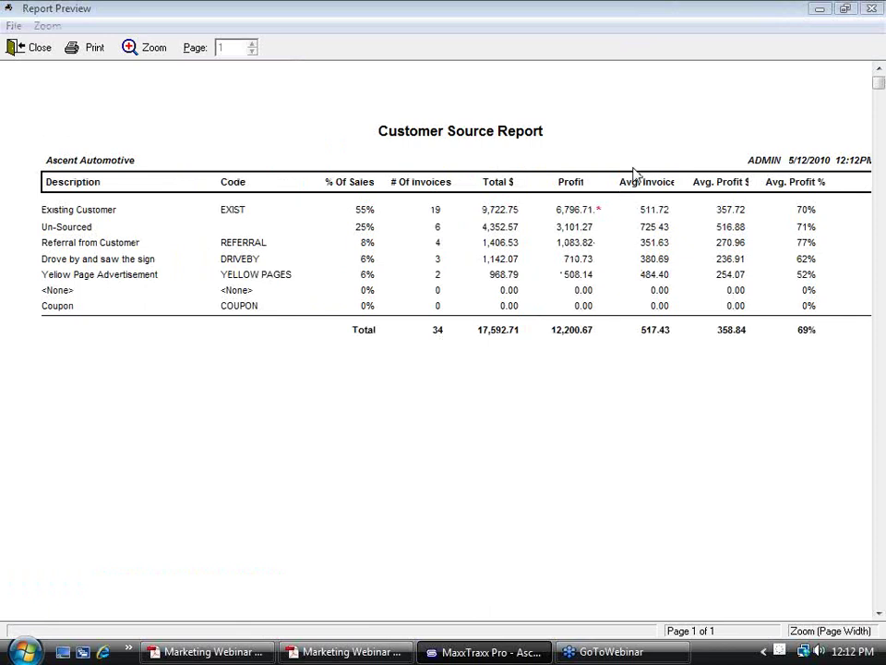
{"action": "left_click_drag", "start_coordinate": [640, 33], "coordinate": [842, 42]}
{"action": "left_click", "coordinate": [28, 48]}
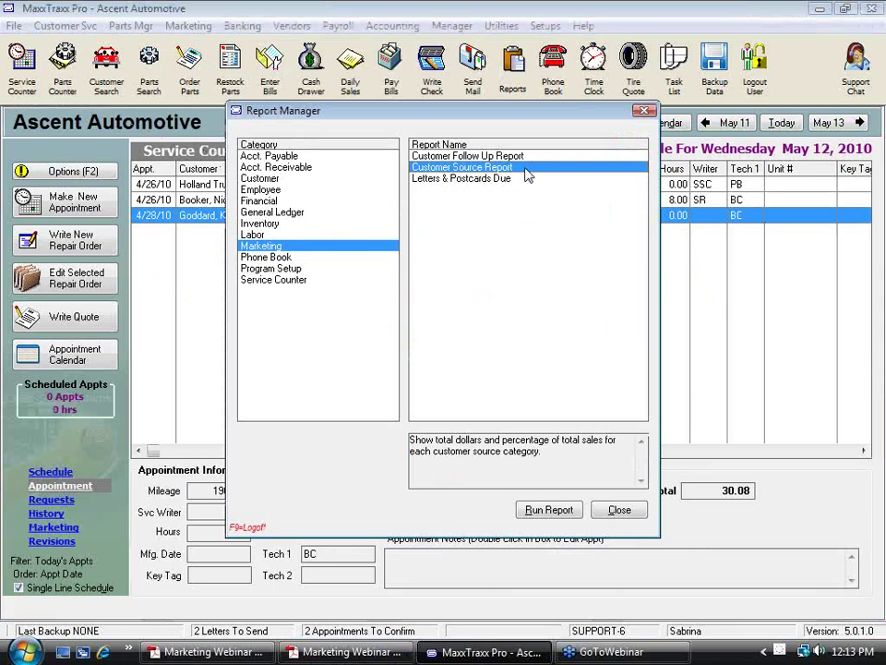
{"action": "left_click", "coordinate": [559, 511]}
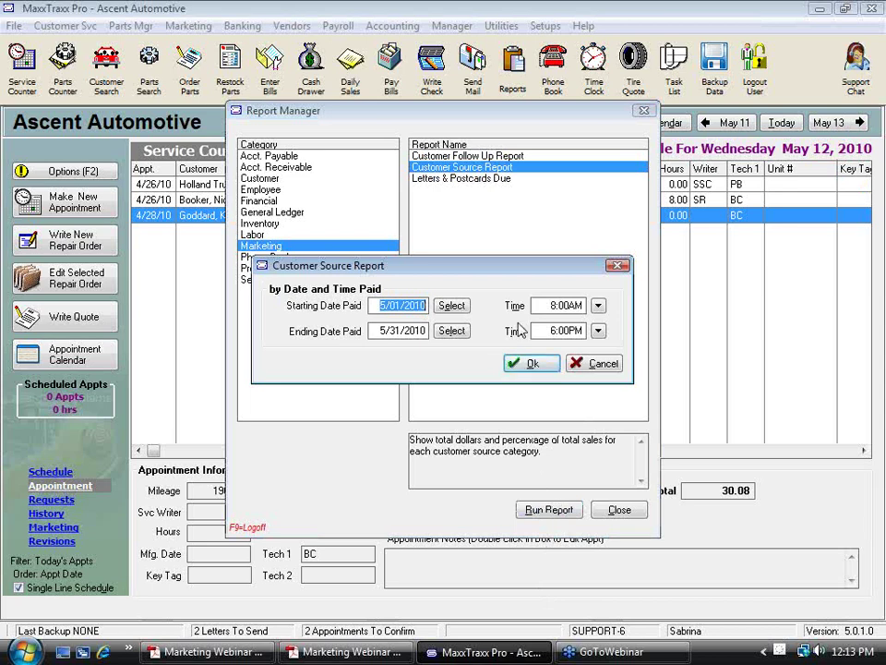
{"action": "left_click", "coordinate": [451, 305]}
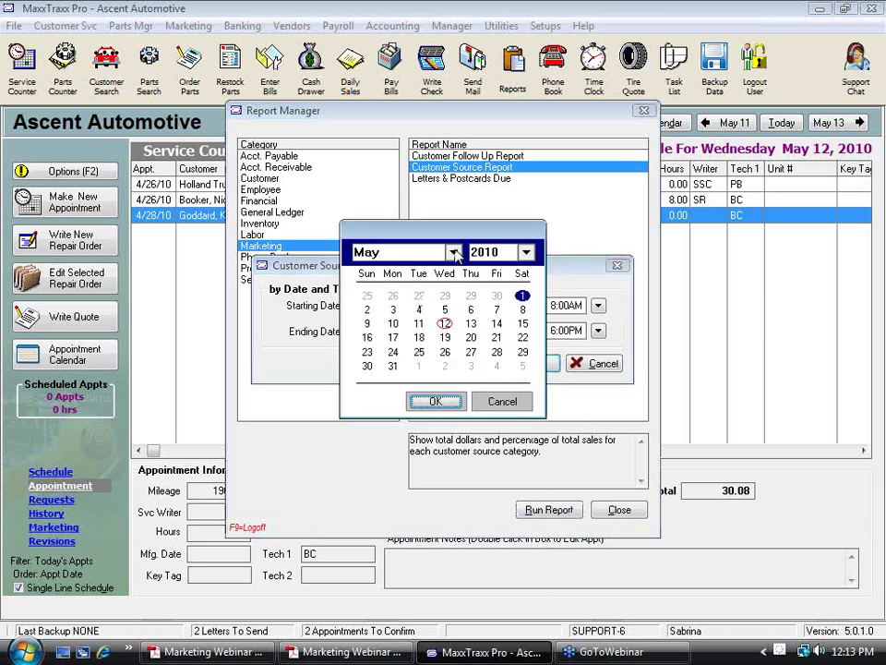
{"action": "left_click", "coordinate": [453, 252]}
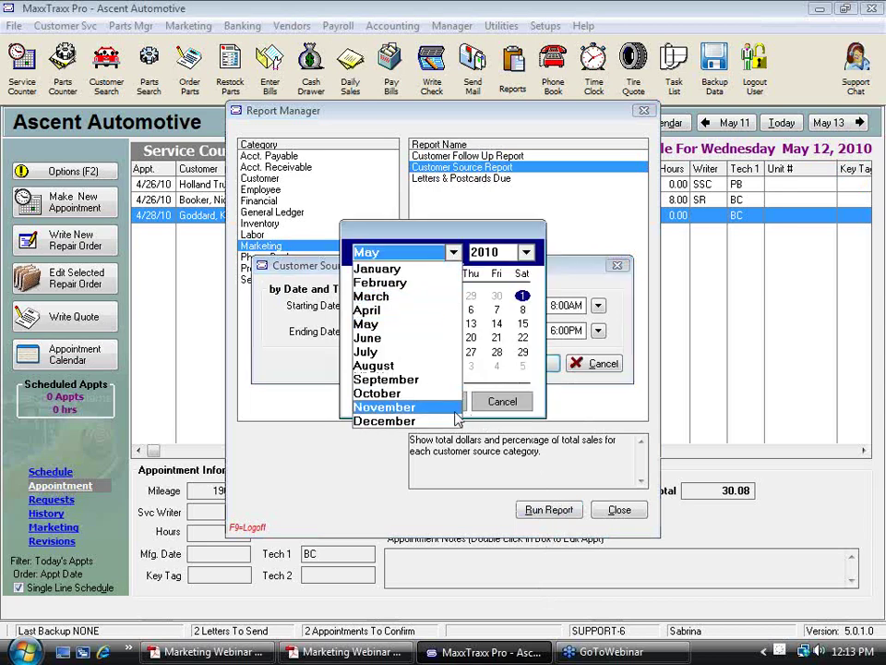
{"action": "left_click", "coordinate": [388, 270]}
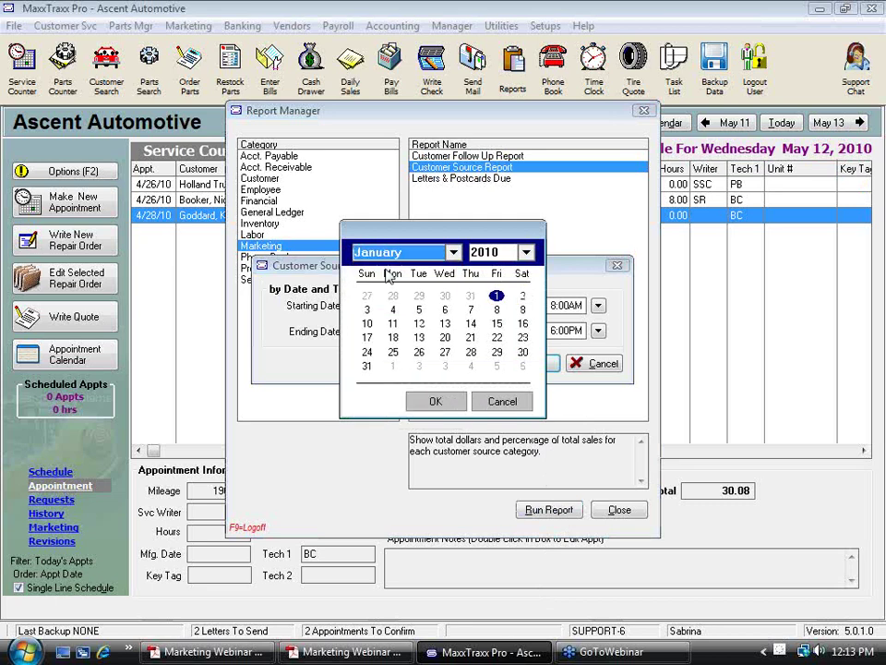
{"action": "left_click", "coordinate": [435, 401]}
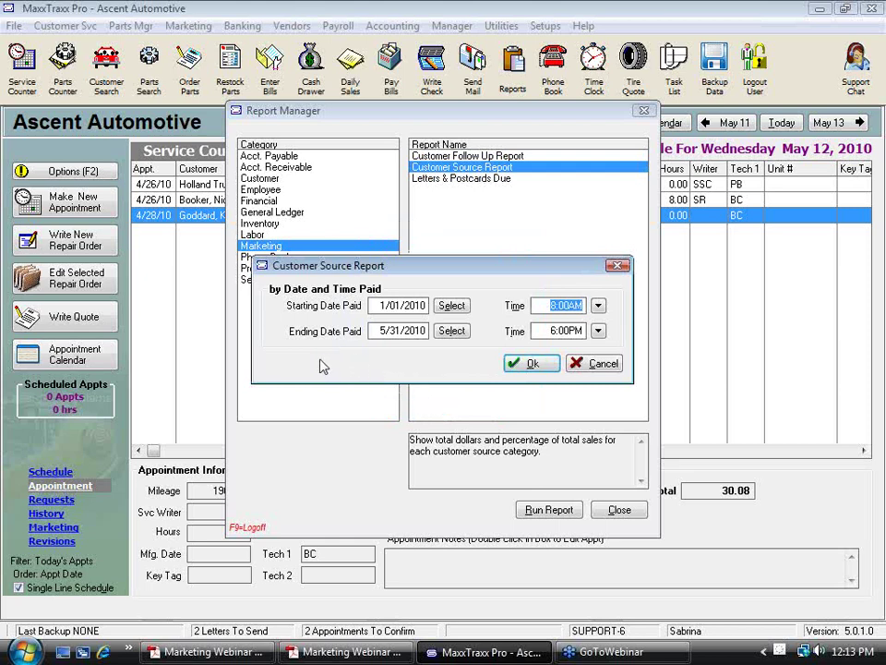
{"action": "left_click", "coordinate": [598, 367]}
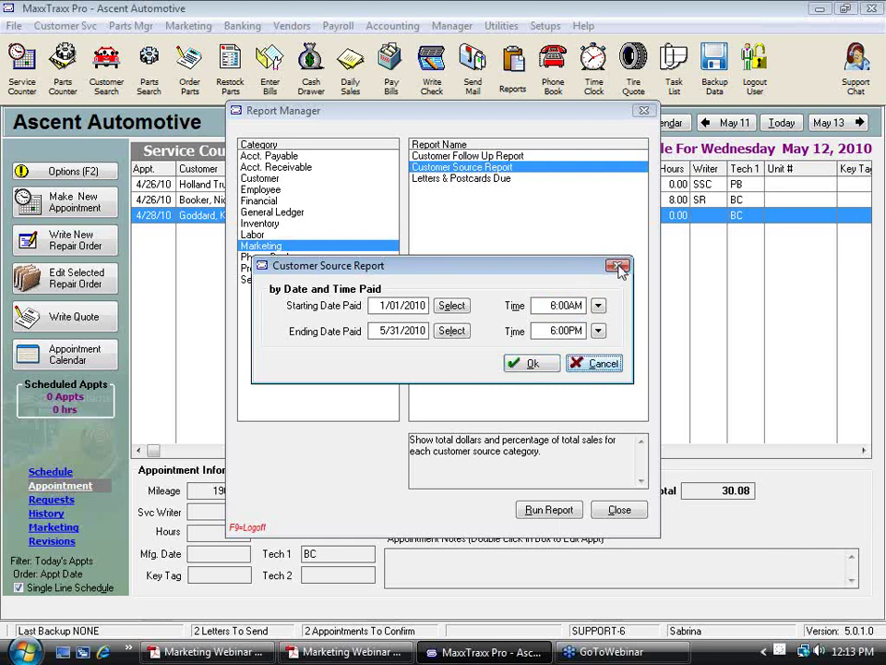
{"action": "left_click", "coordinate": [602, 367]}
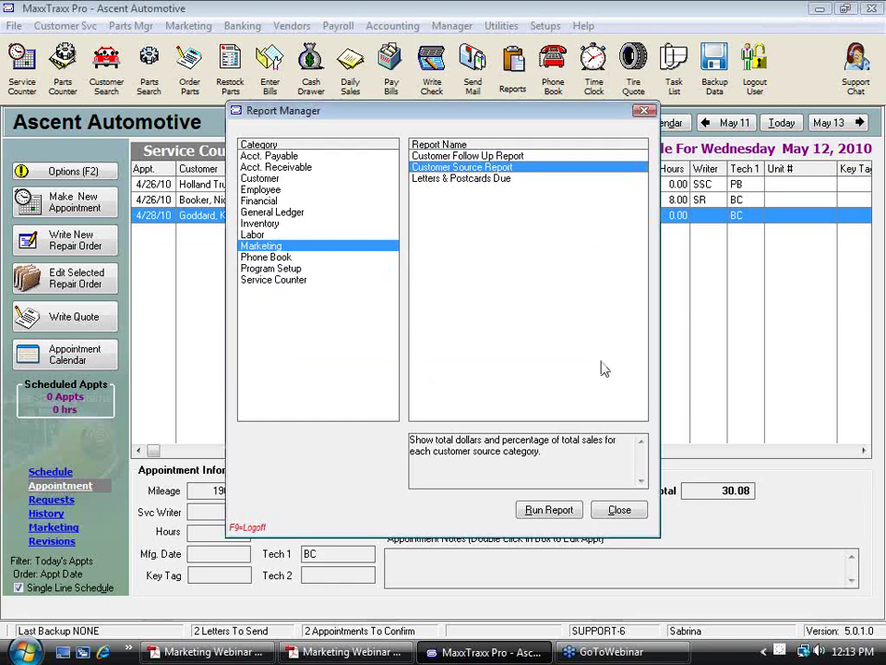
Close the report manager and view the live support chat web page before switching back to MaxxTraxx Pro
{"action": "left_click", "coordinate": [642, 111]}
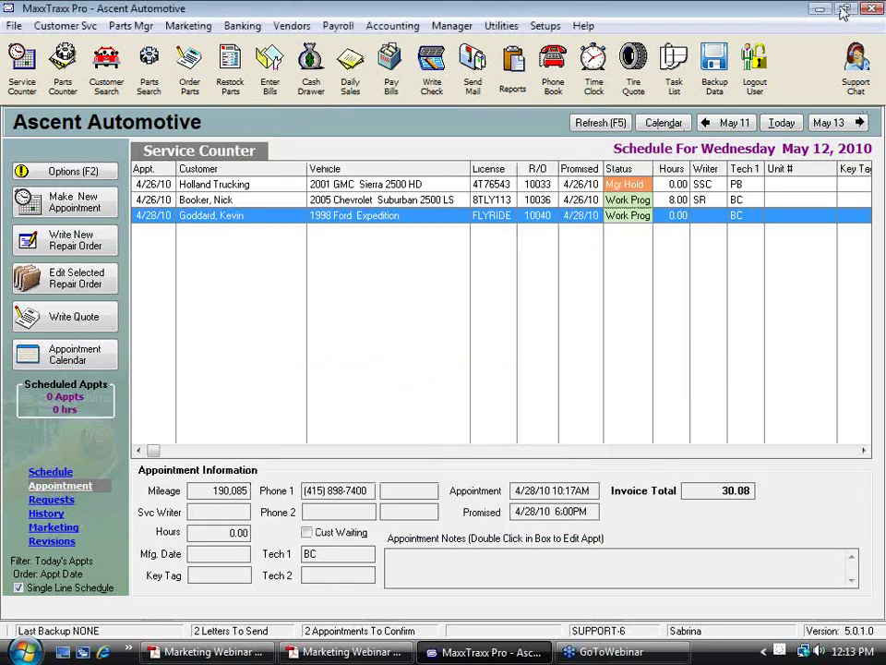
{"action": "left_click", "coordinate": [845, 47]}
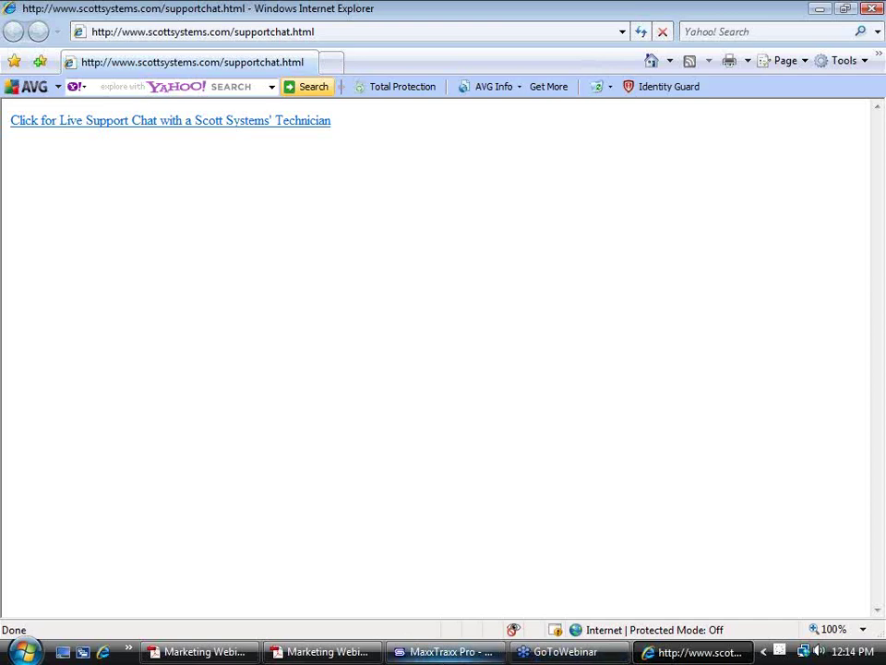
{"action": "left_click", "coordinate": [449, 652]}
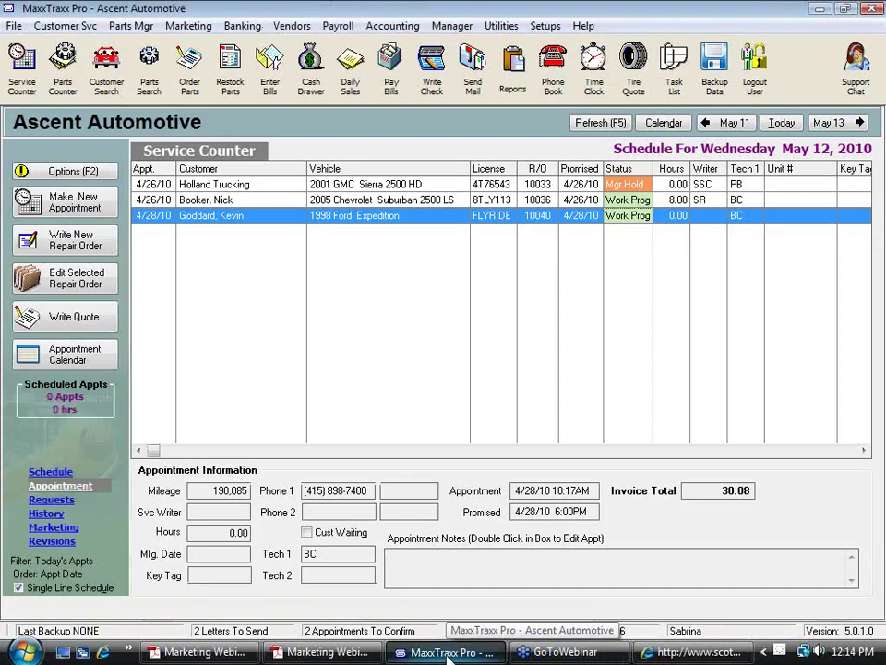